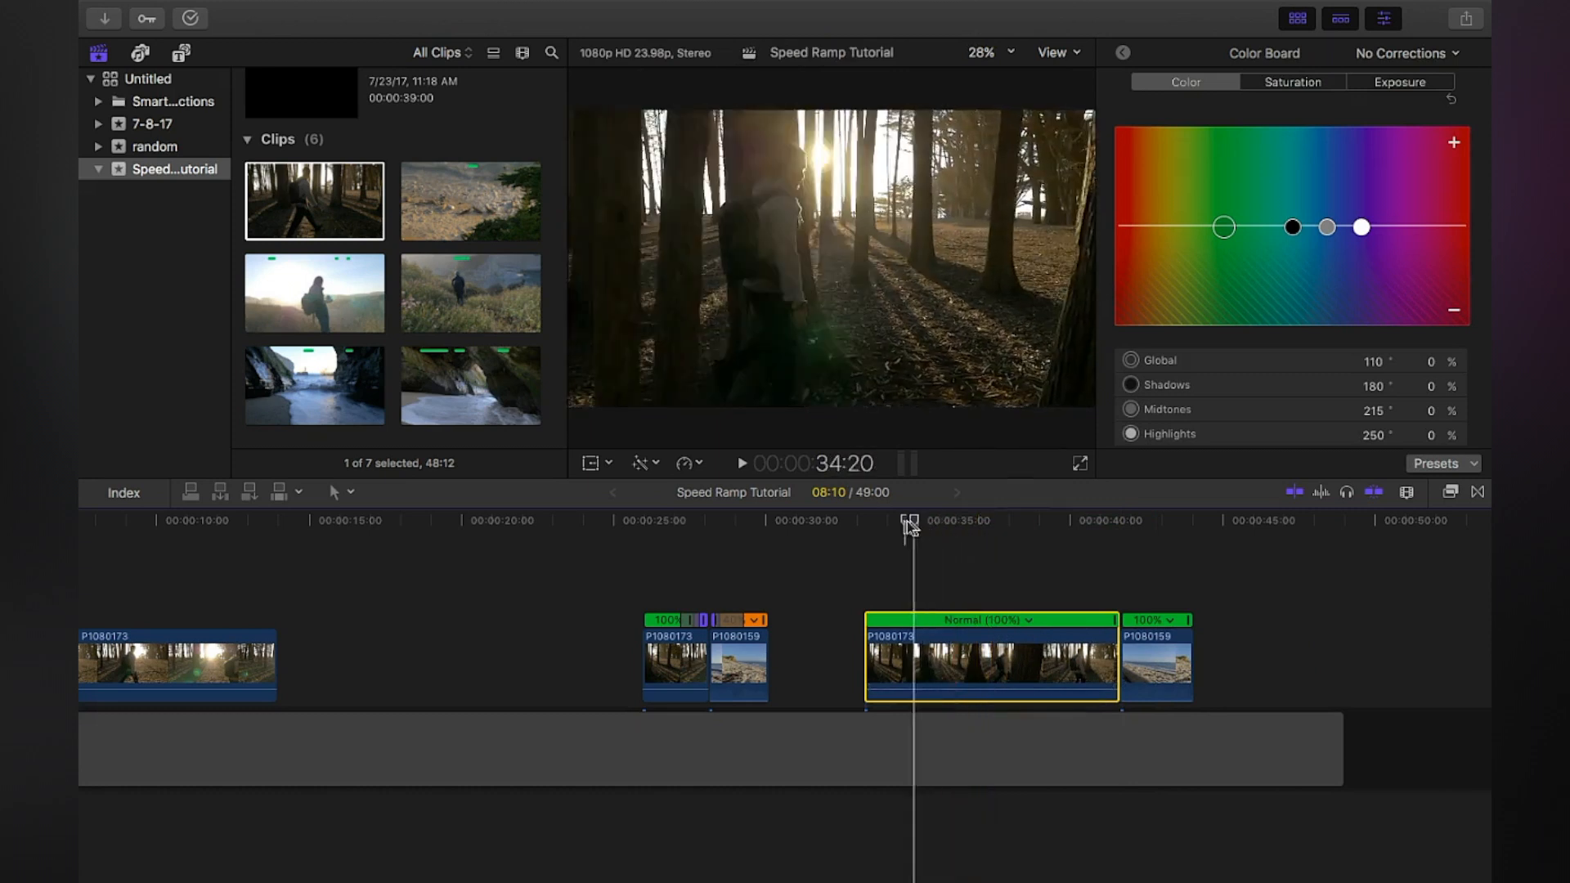
Step: Scrub the playhead through the forest clip to 39:19, the end point for the speed-up
mouse_move(911, 525)
left_mouse_down()
mouse_move(1064, 525)
mouse_move(910, 525)
mouse_move(1065, 530)
mouse_move(963, 527)
left_mouse_up()
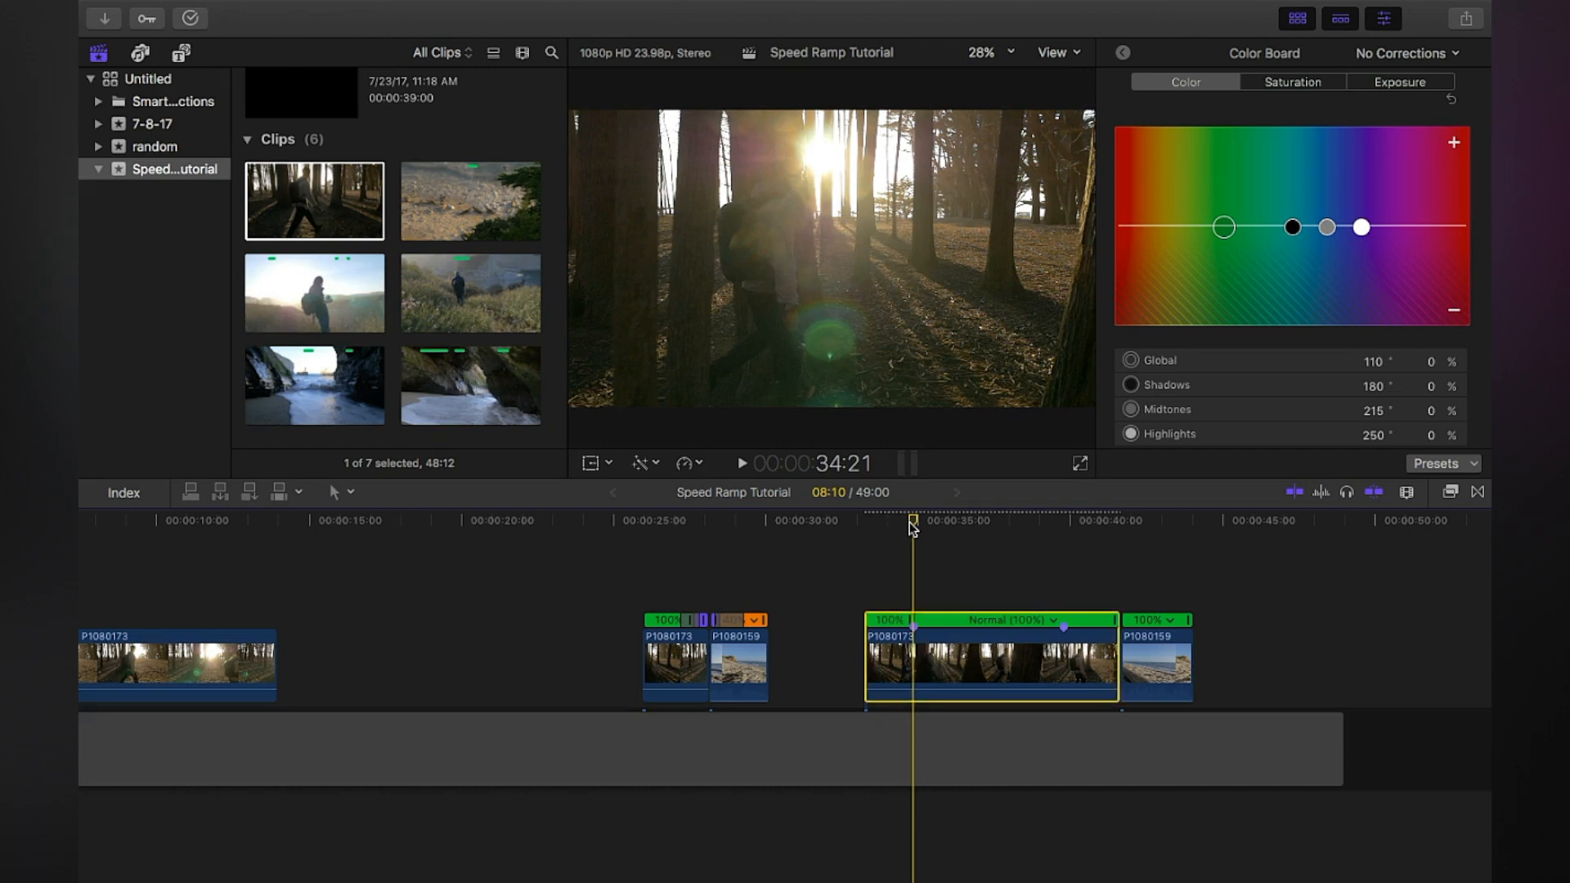
left_click_drag(915, 521, 1062, 531)
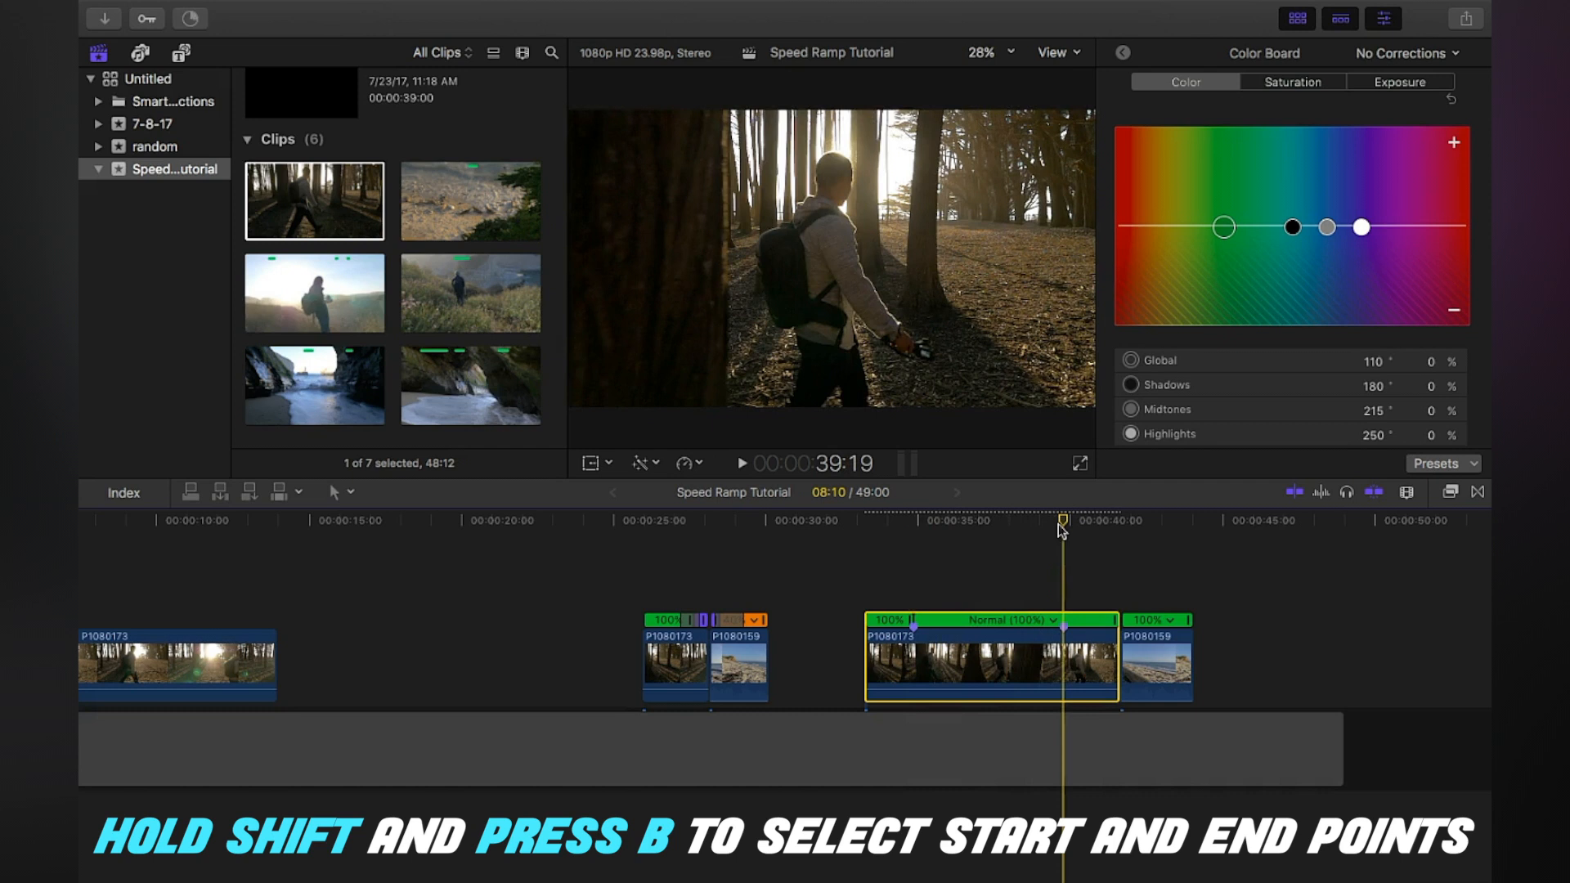
Step: Blade the speed at 39:19, trial a faster middle section by dragging the retime handle, then undo it back to 100%
key("shift+b")
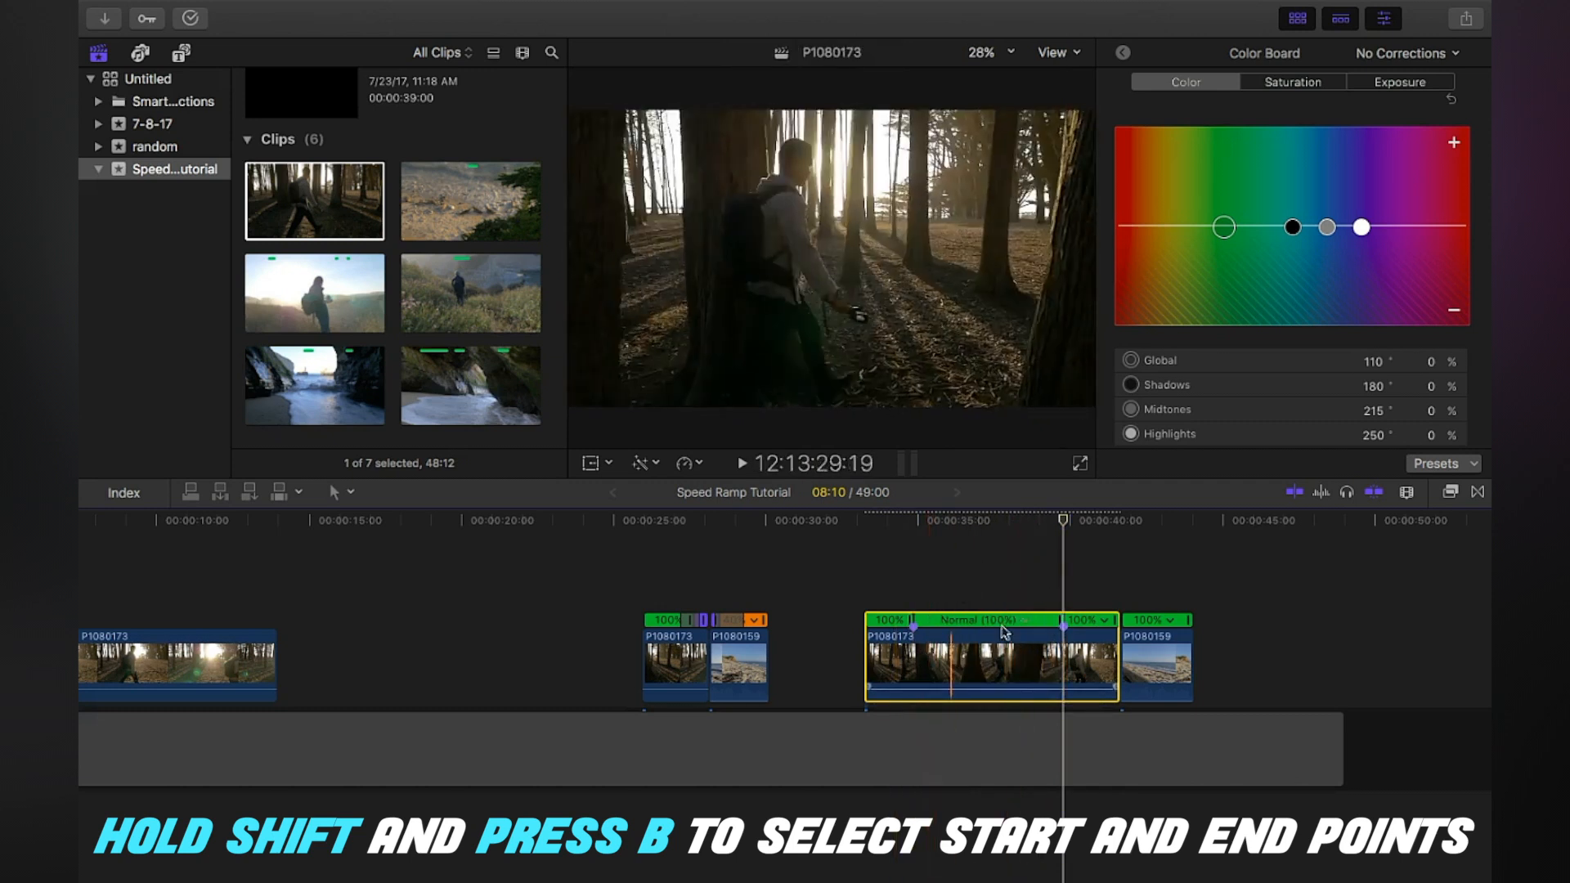
left_click_drag(1064, 621, 905, 628)
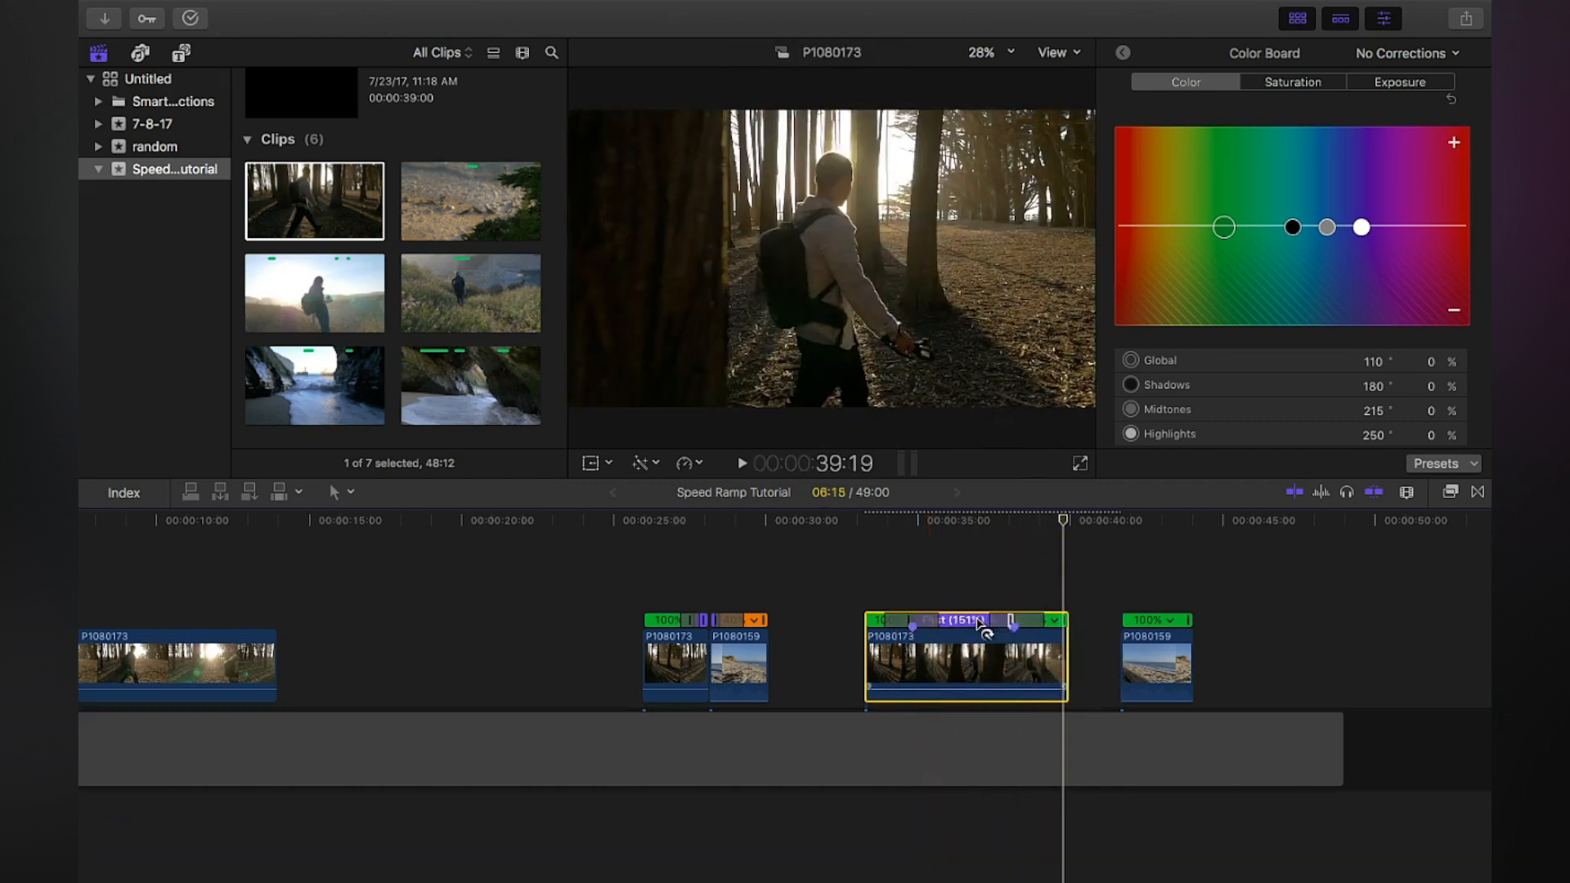
key("space")
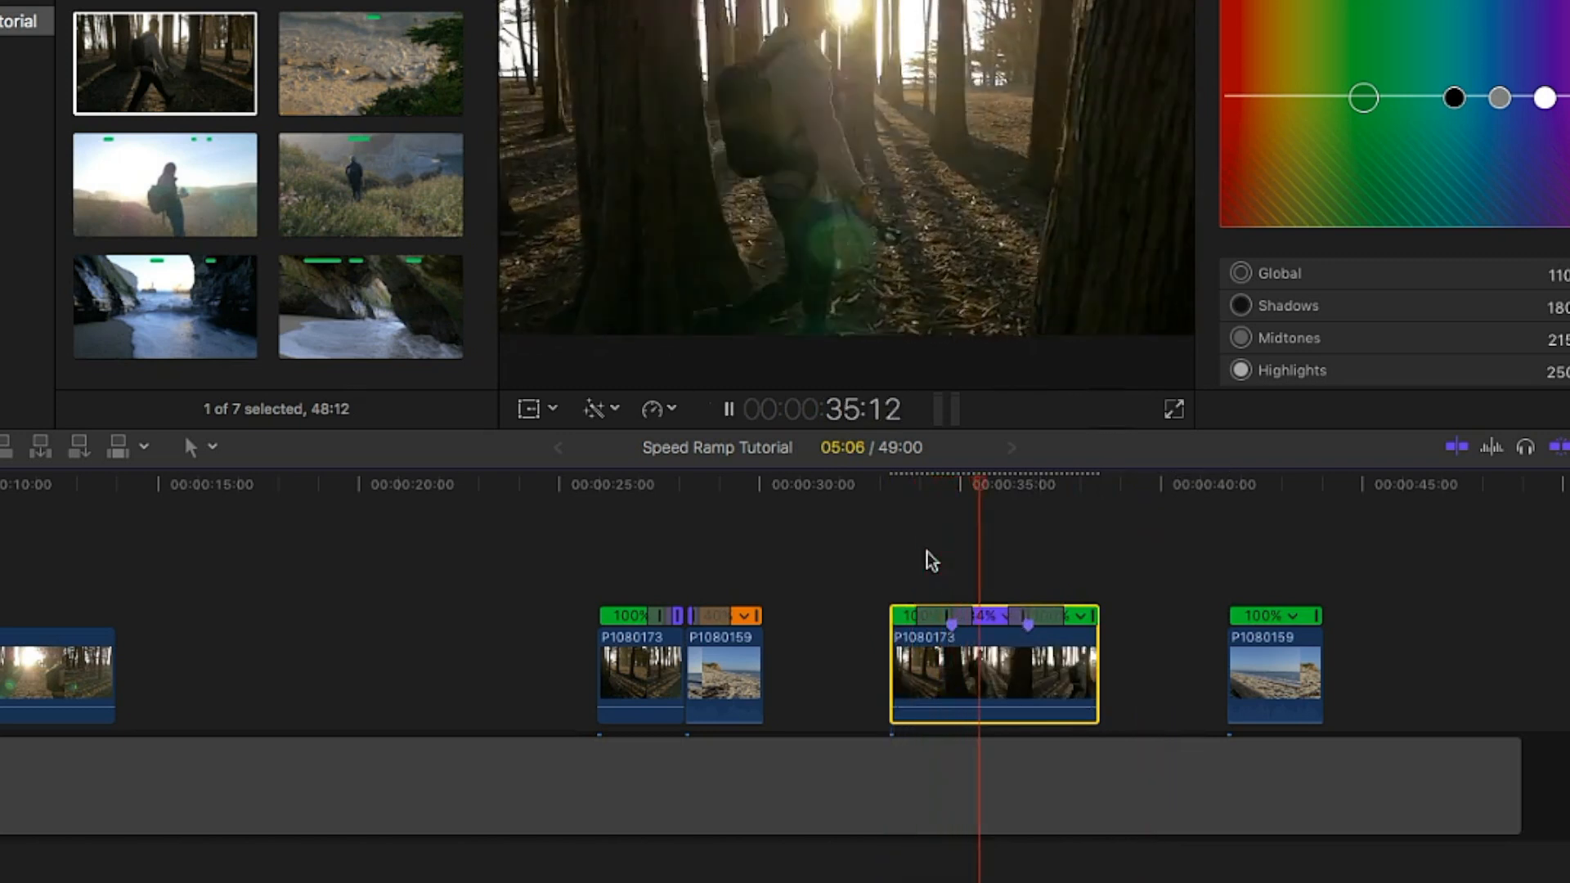
key("space")
key("shift+n")
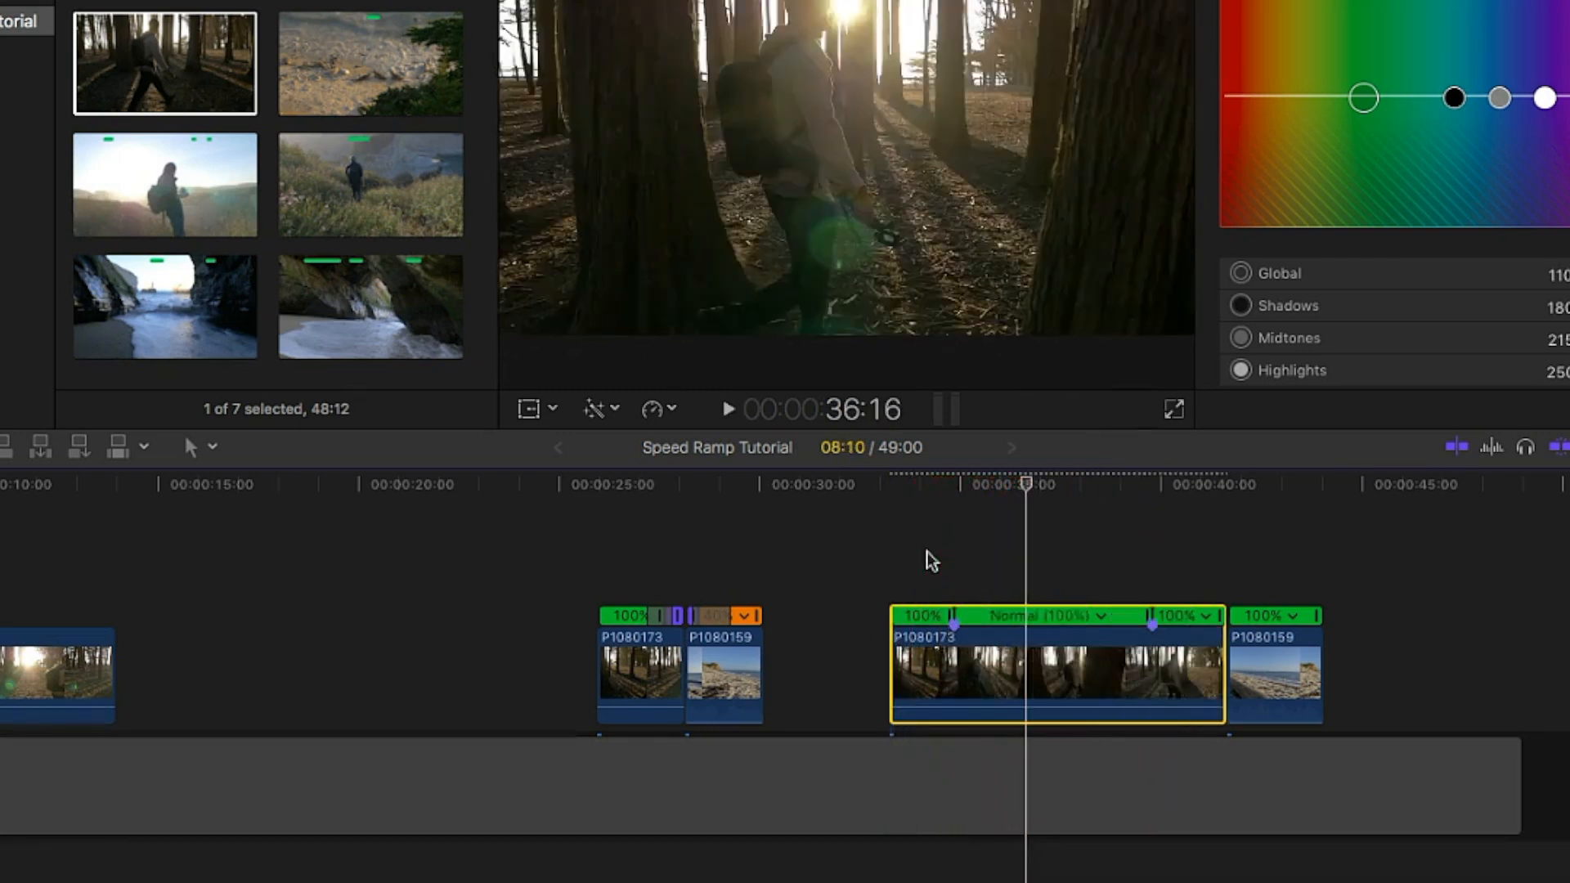
left_click(1101, 616)
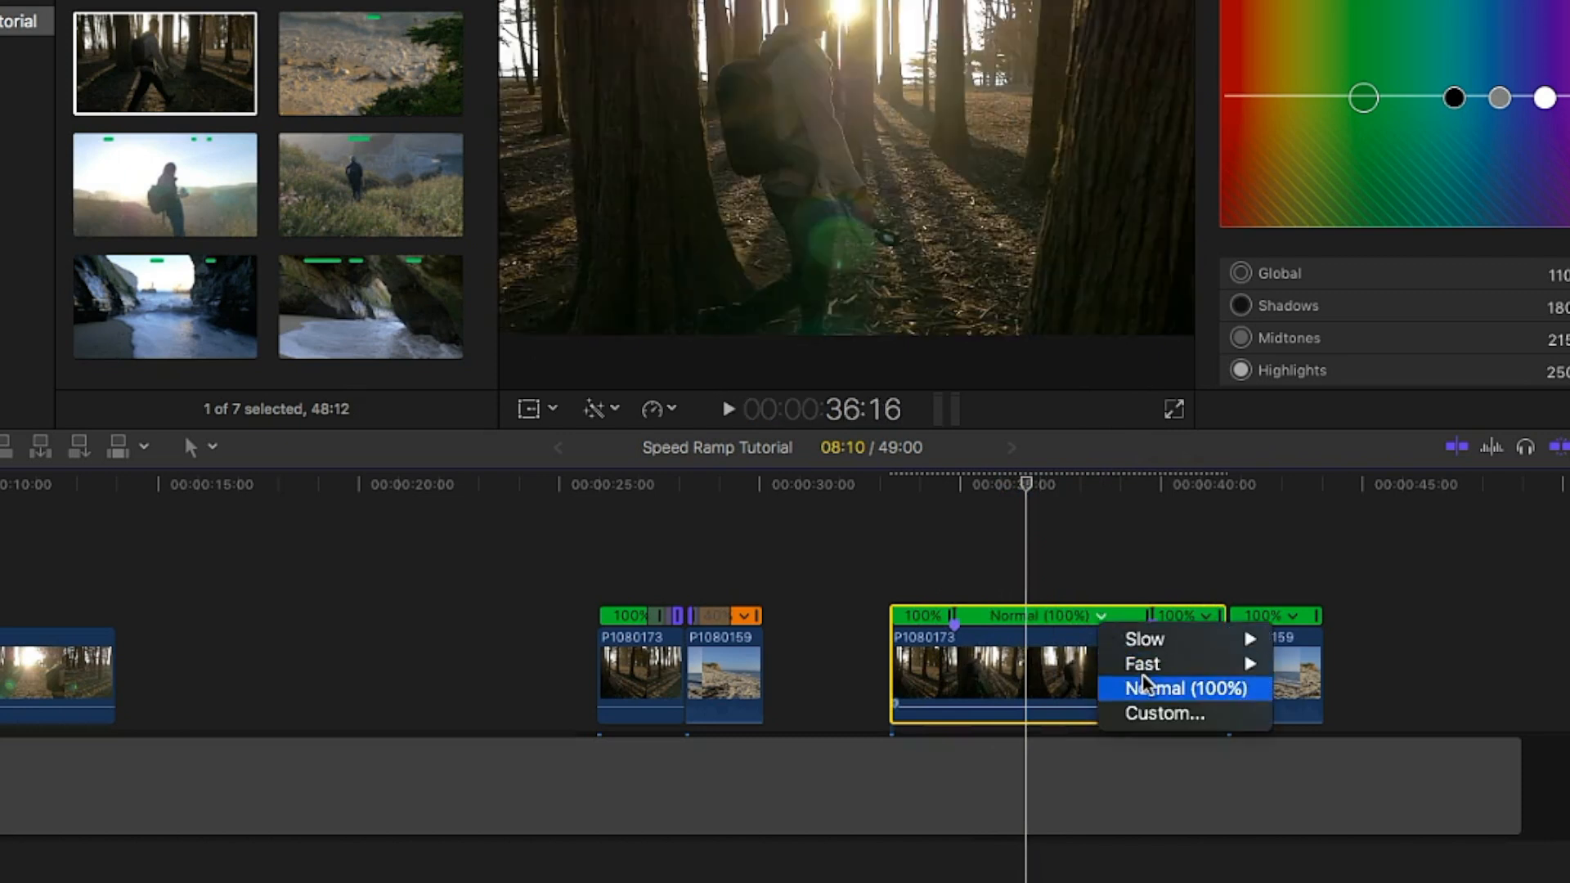
mouse_move(1143, 664)
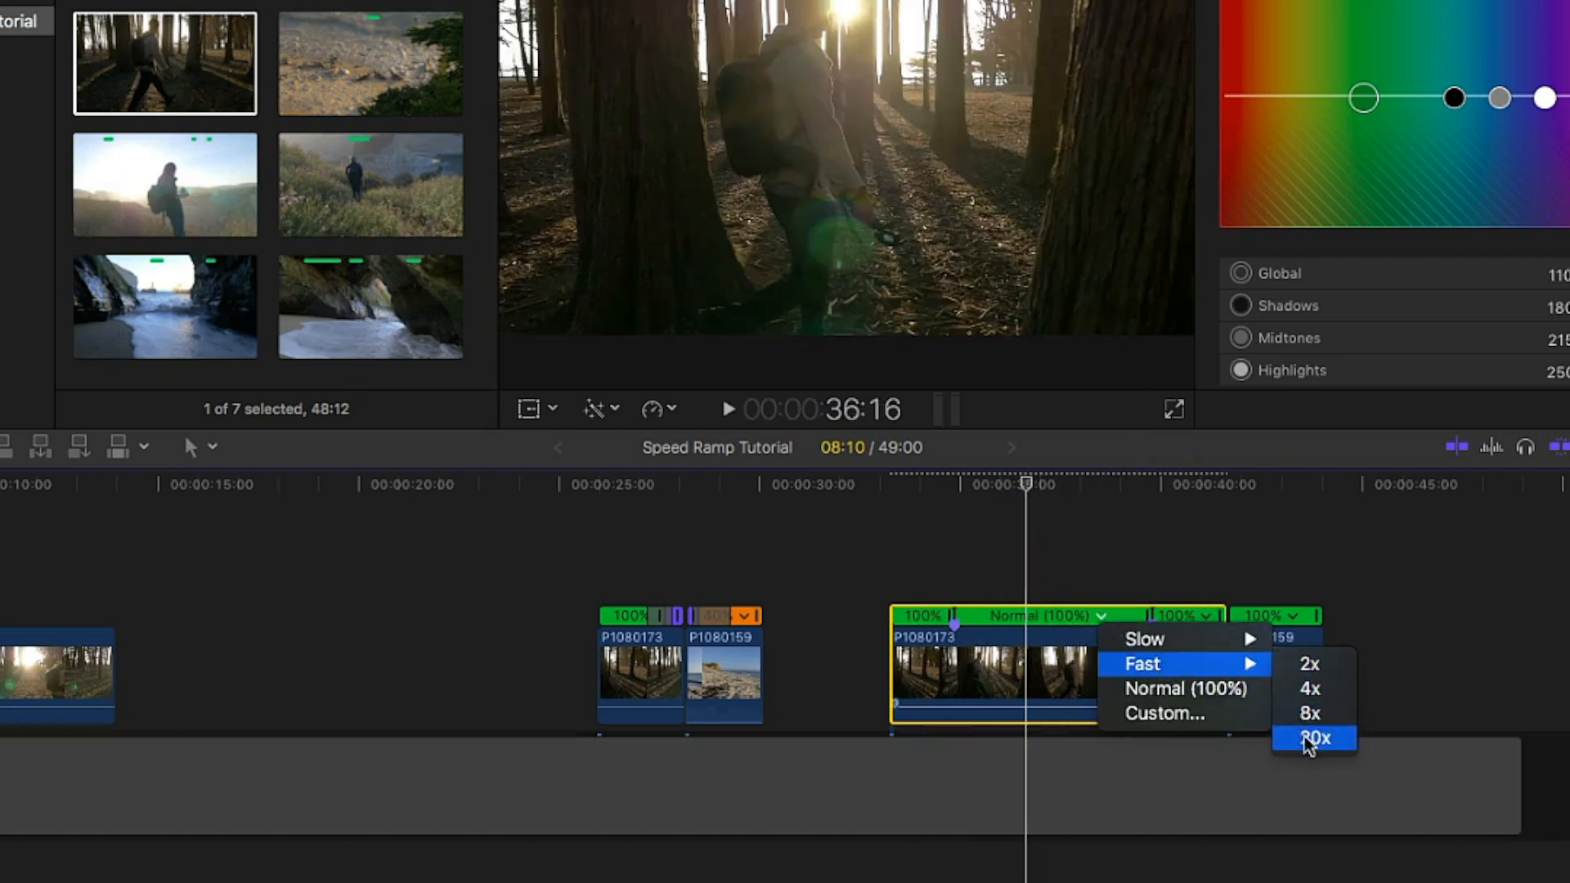
Step: Set the middle section to Fast 20x, preview it, then undo the change
left_click(1308, 739)
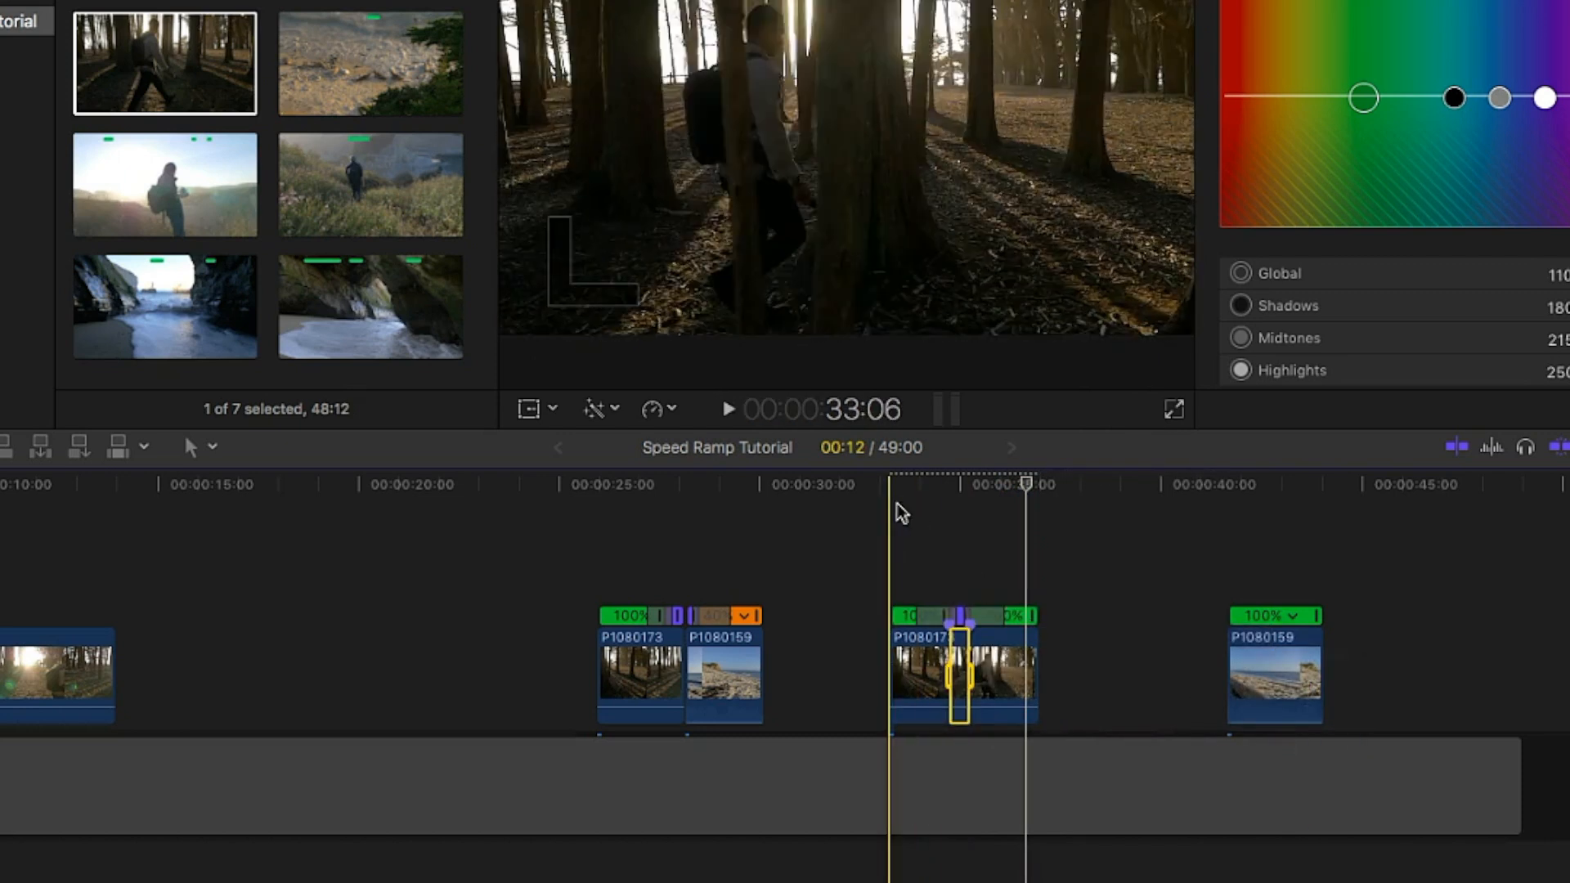
key("space")
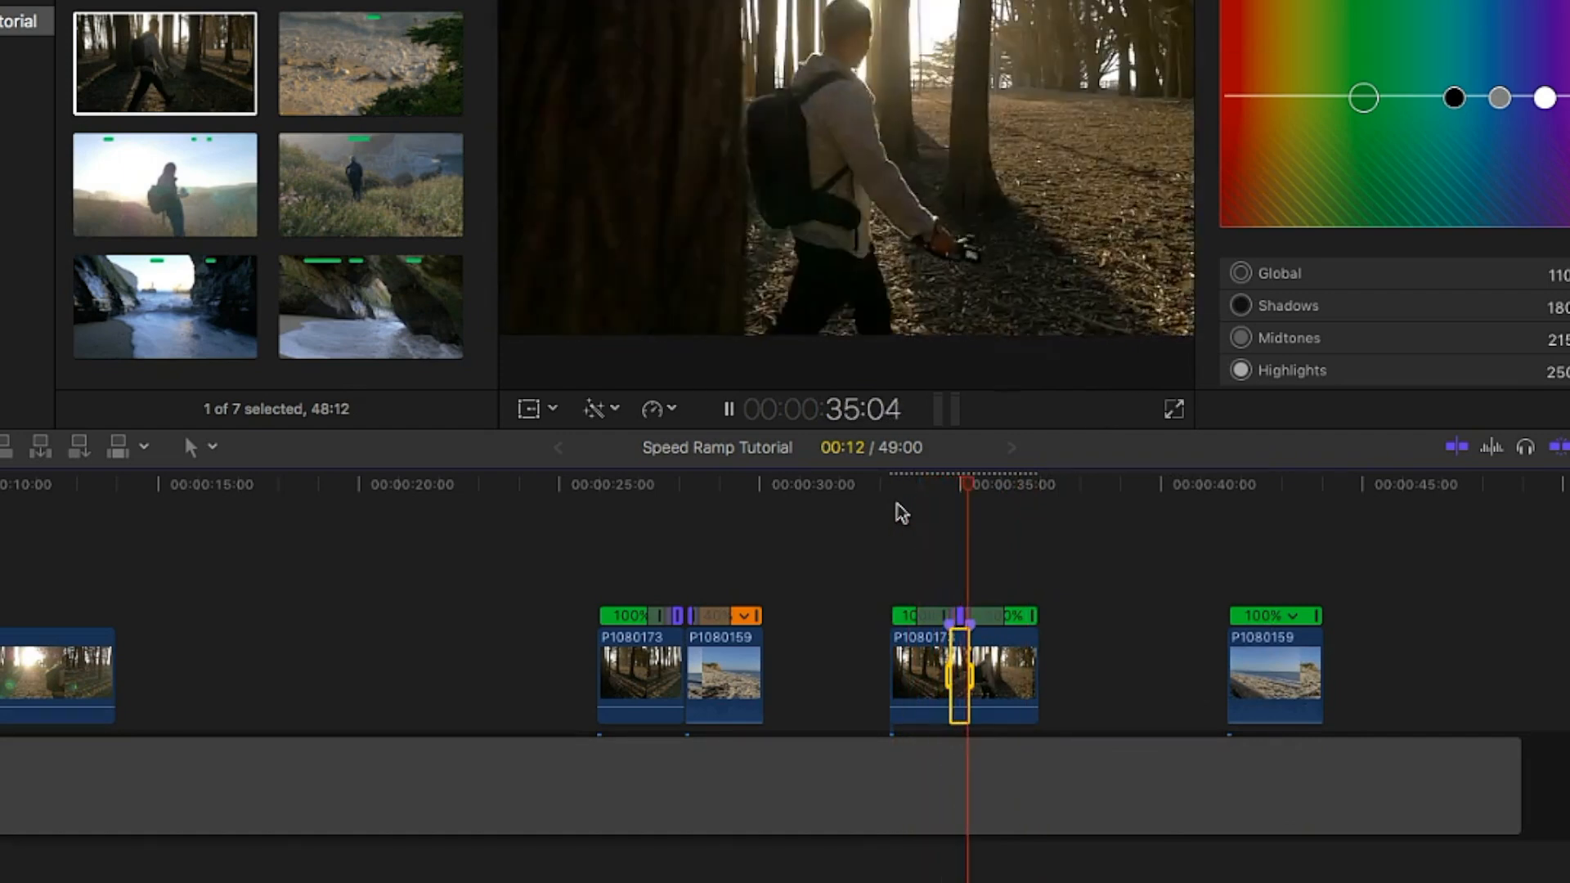
key("space")
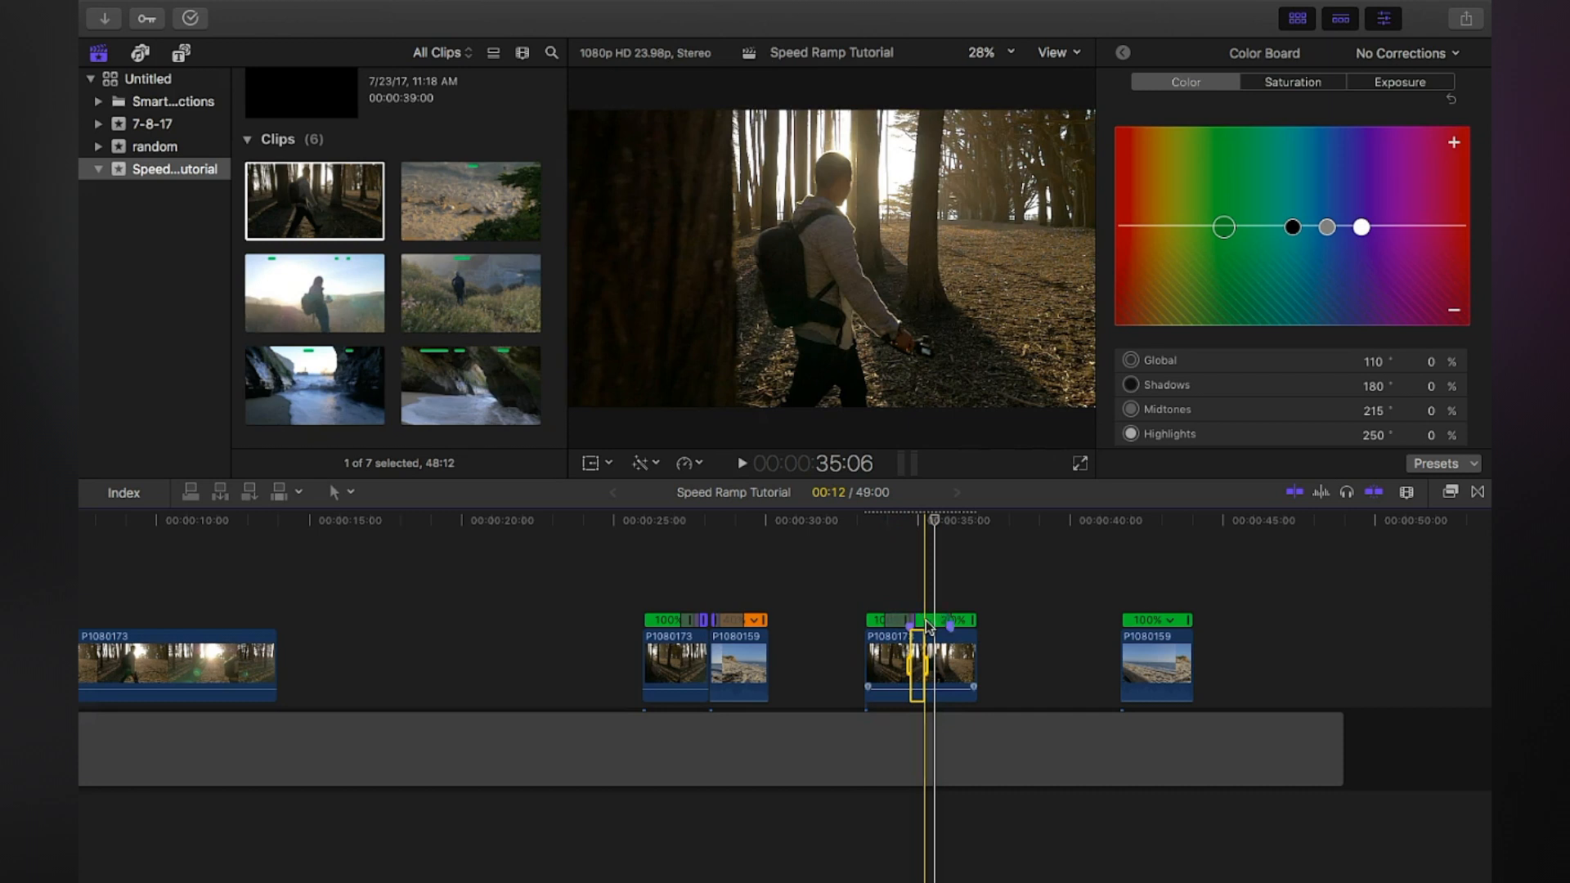
key("super+z")
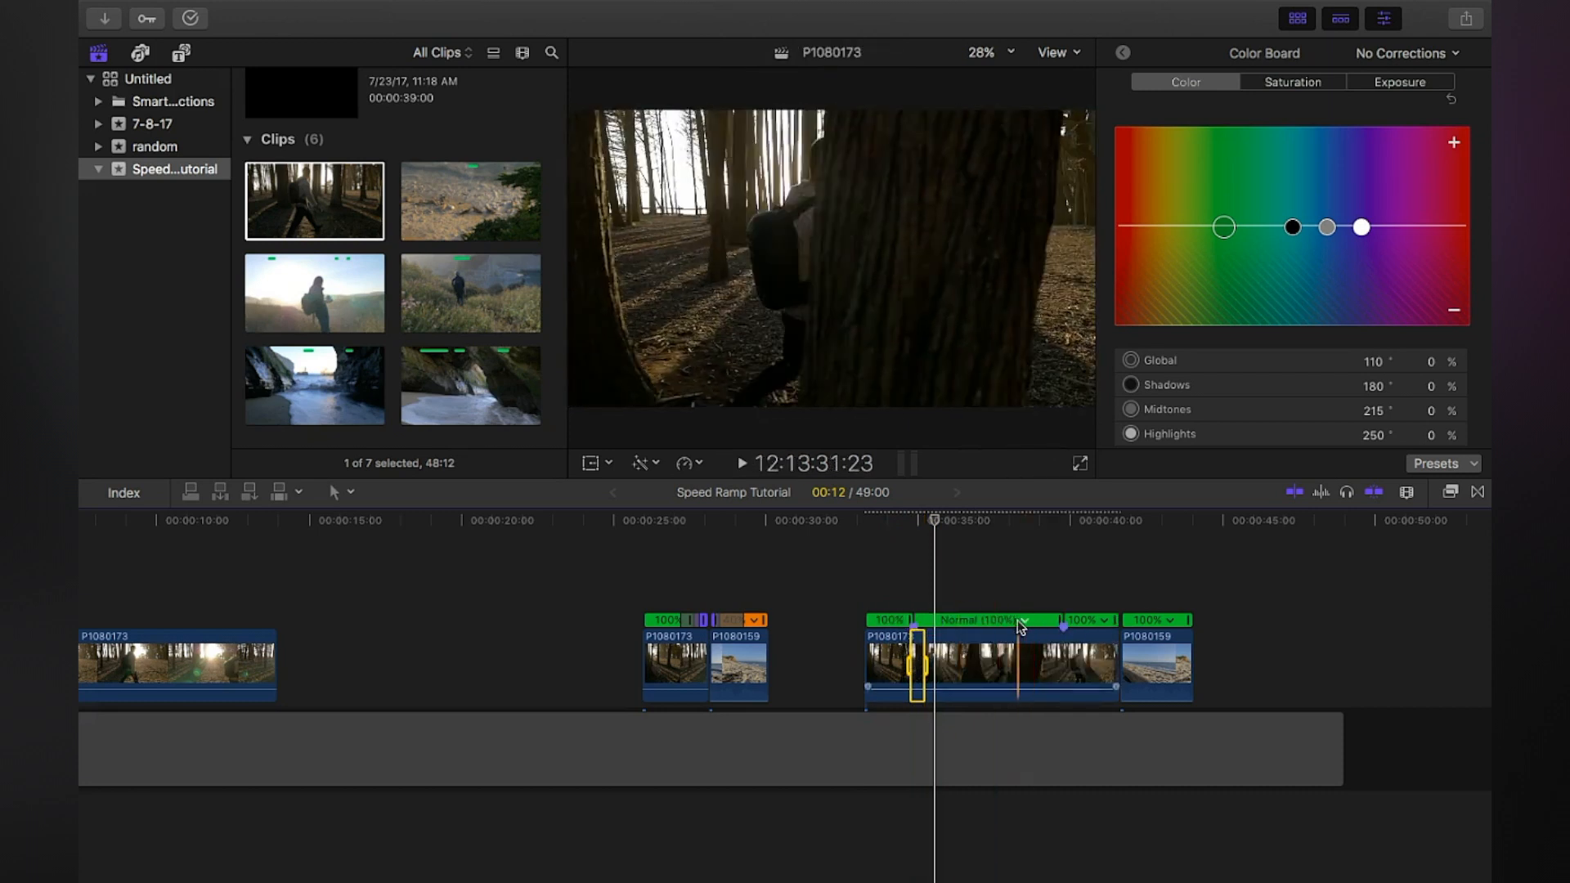
Step: Reapply Fast 20x to the middle section, review the ramp and shorten the speed transition into it
left_click(1025, 621)
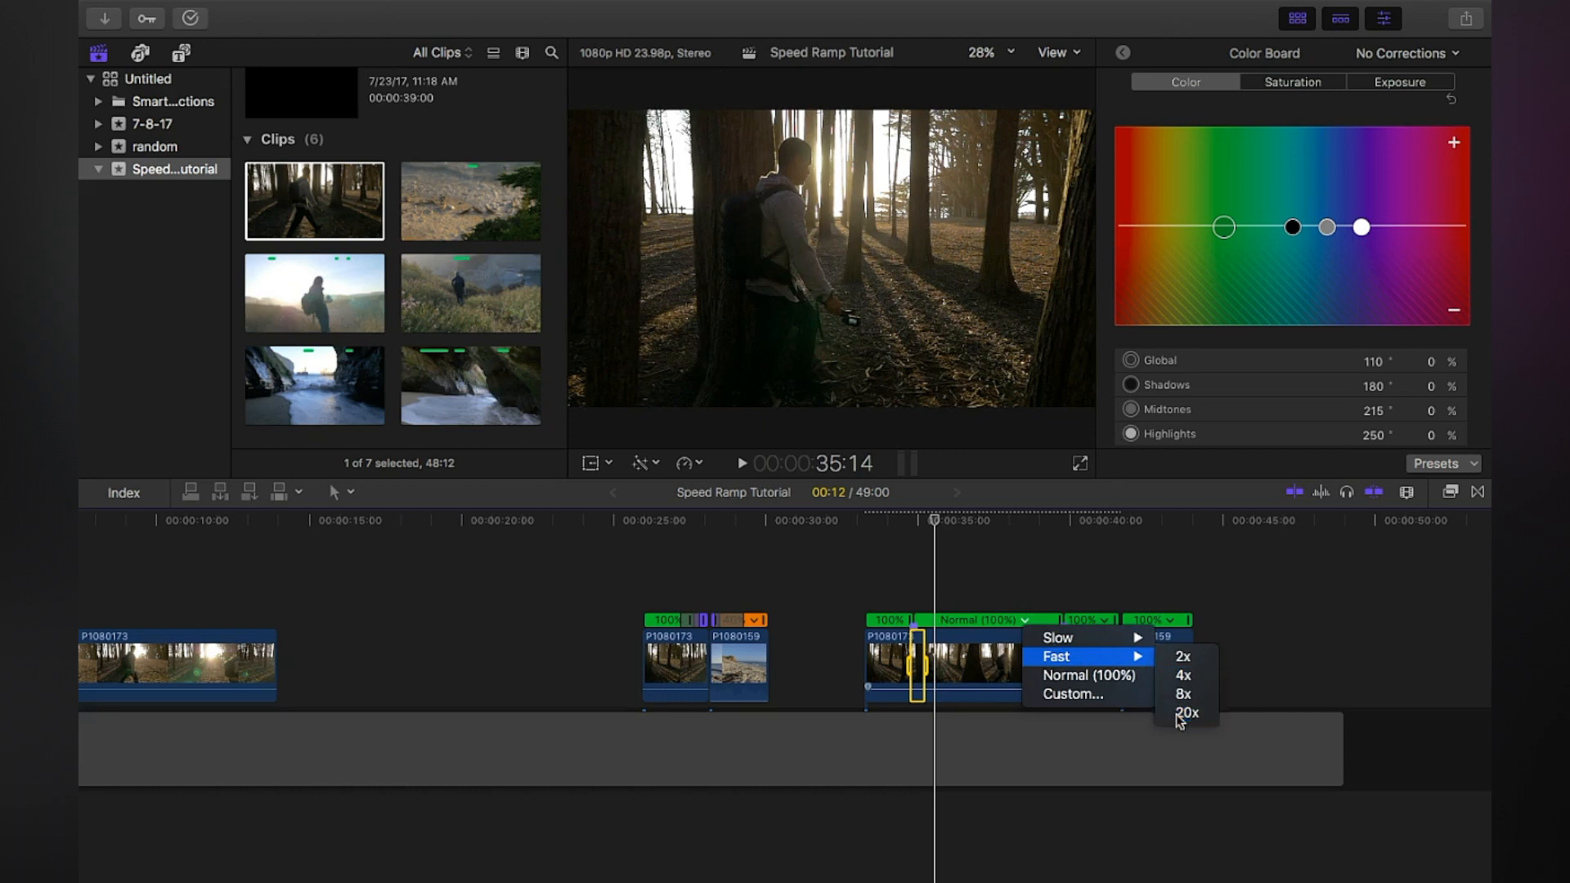
left_click(1177, 714)
key("space")
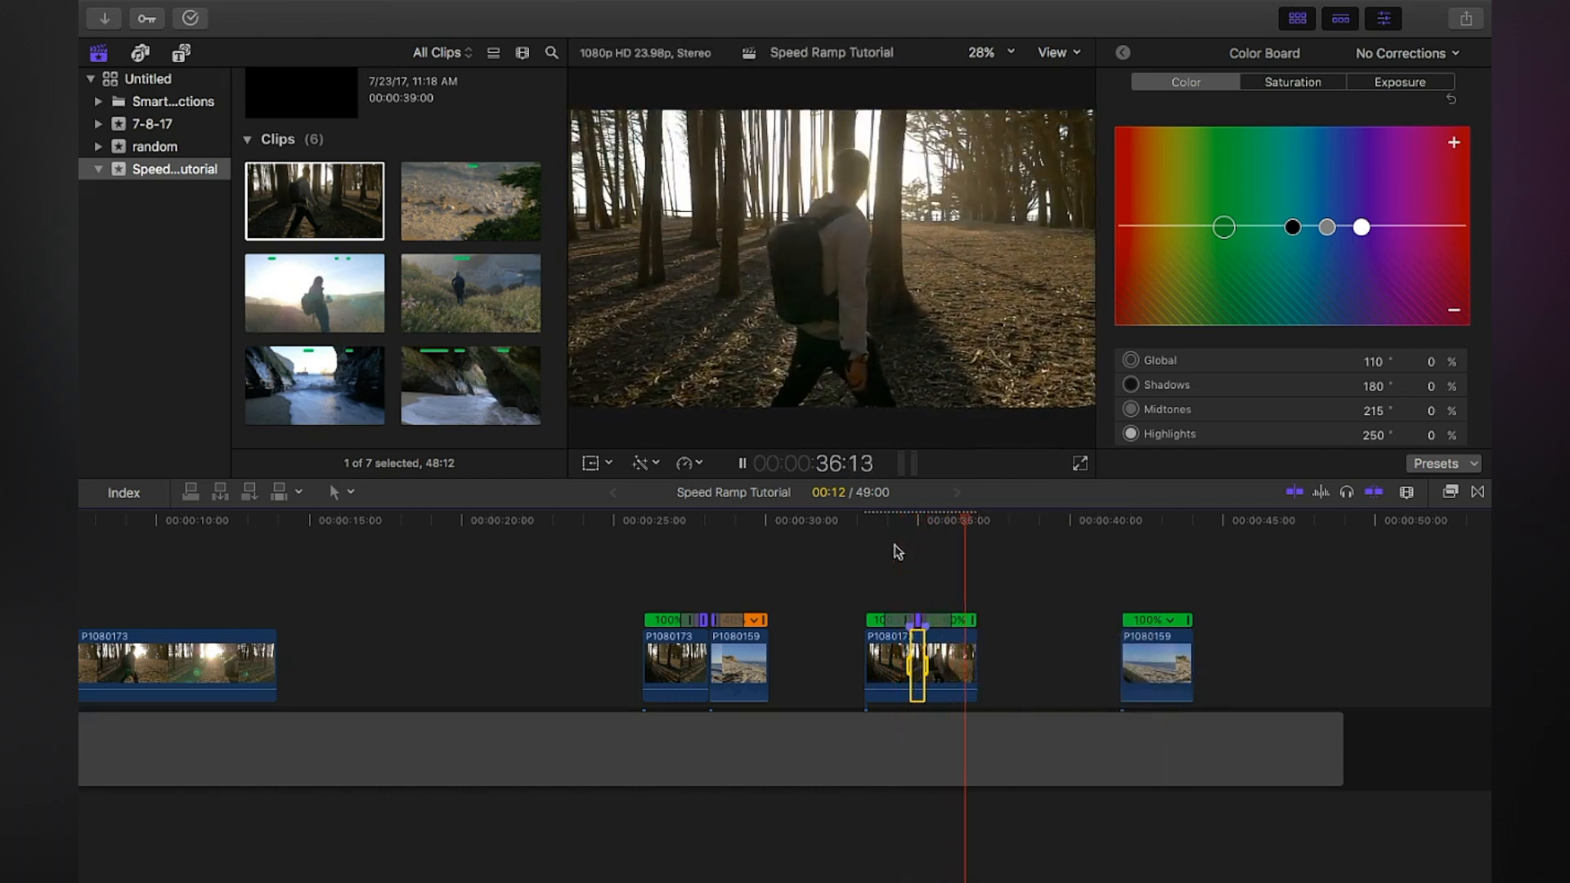
key("space")
key("super+equal")
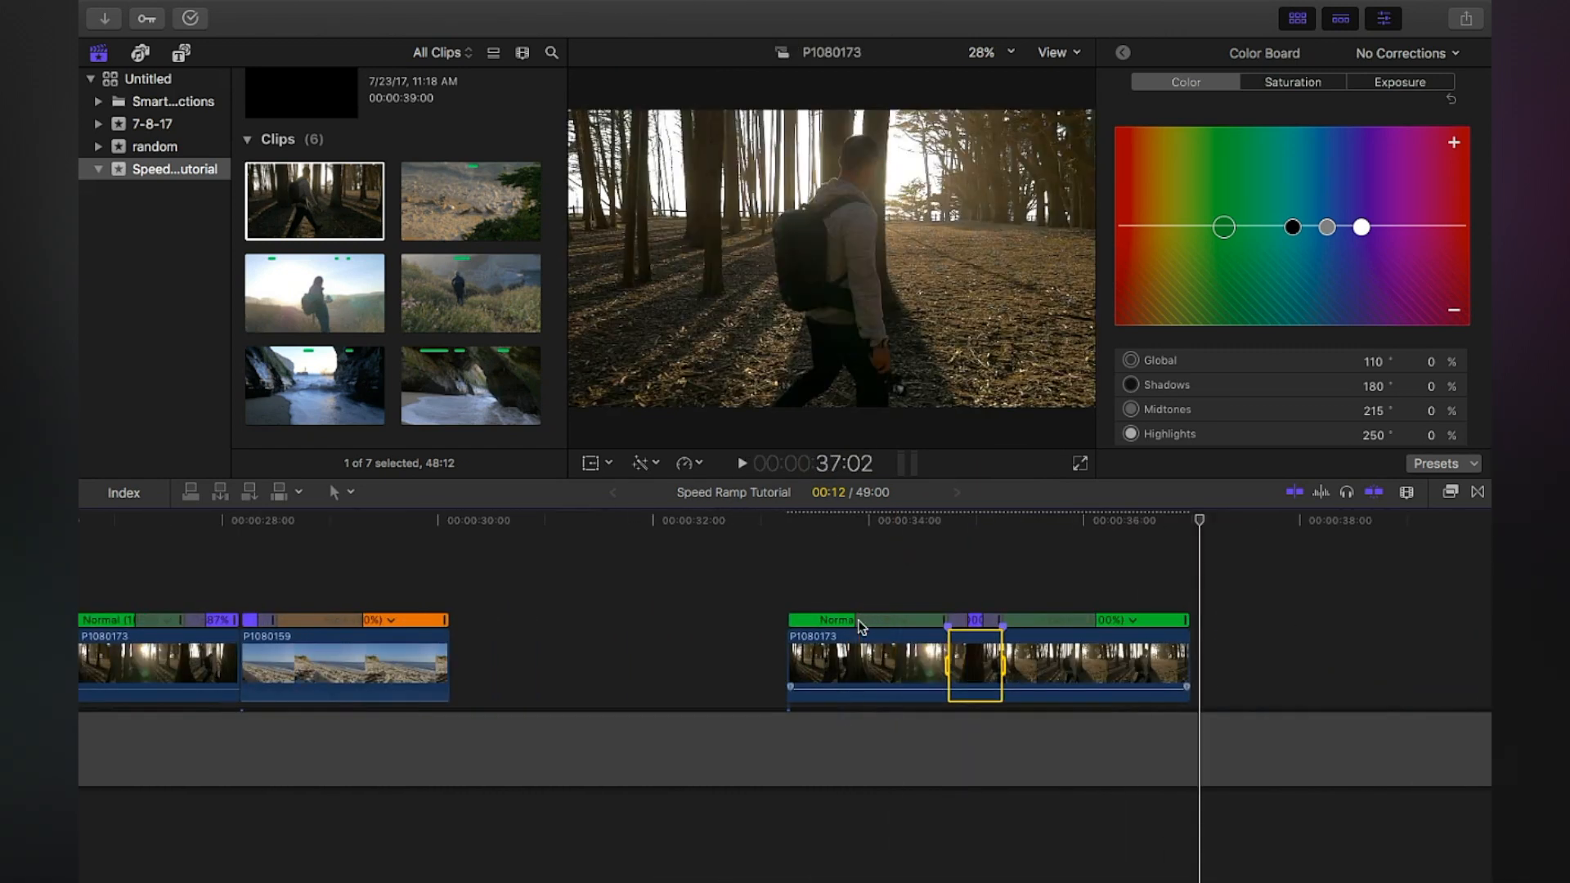
left_click_drag(927, 618, 889, 623)
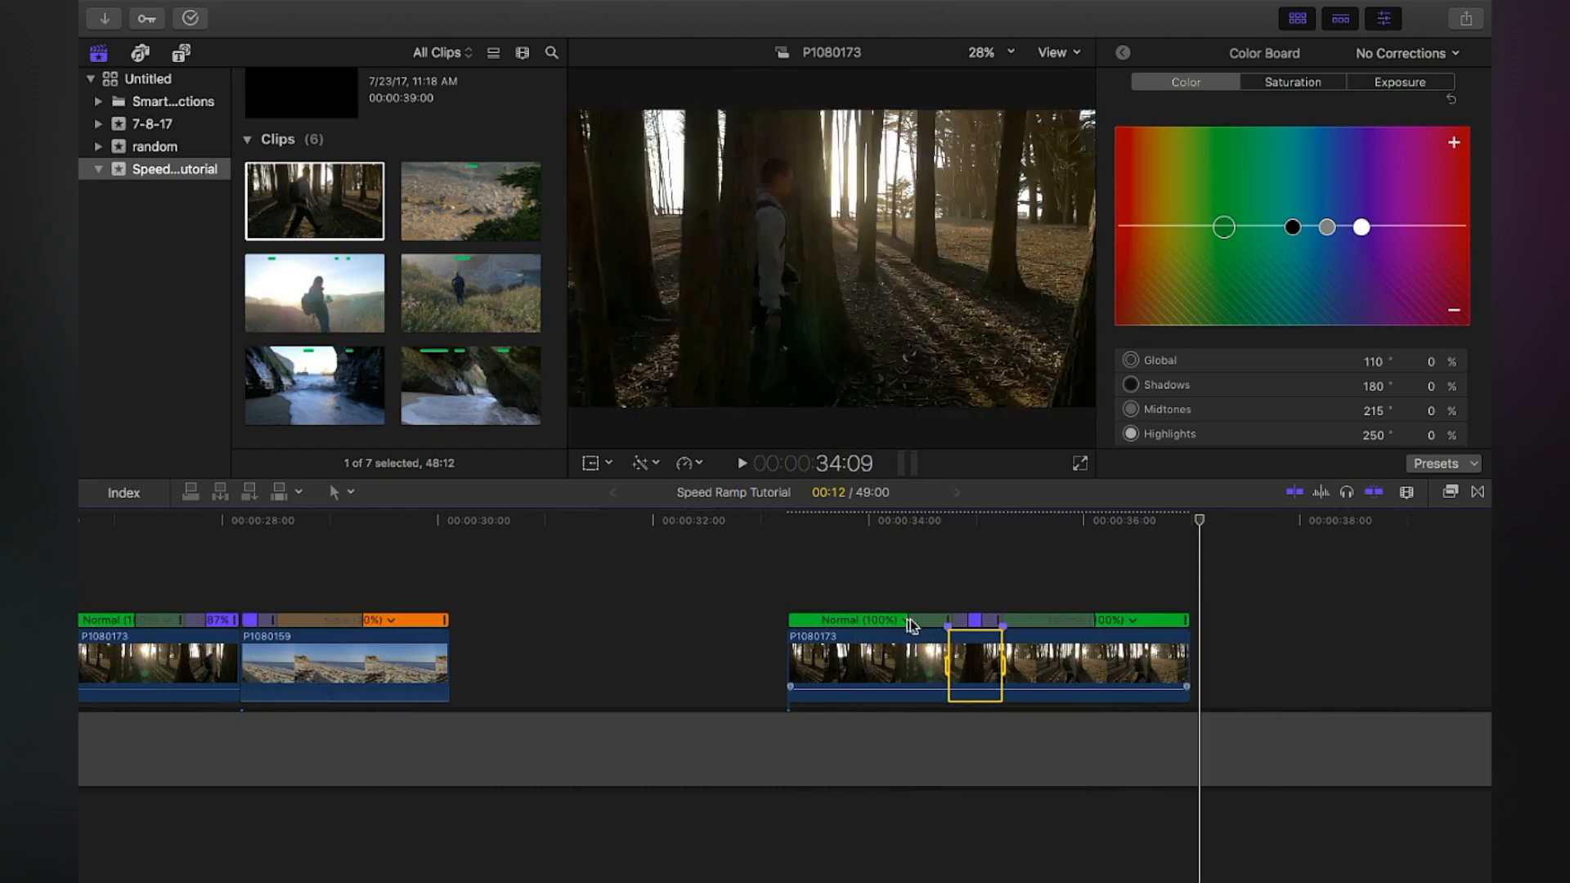
Step: Widen the speed transition into the 20x section again and preview the ramp
left_click_drag(893, 623, 920, 620)
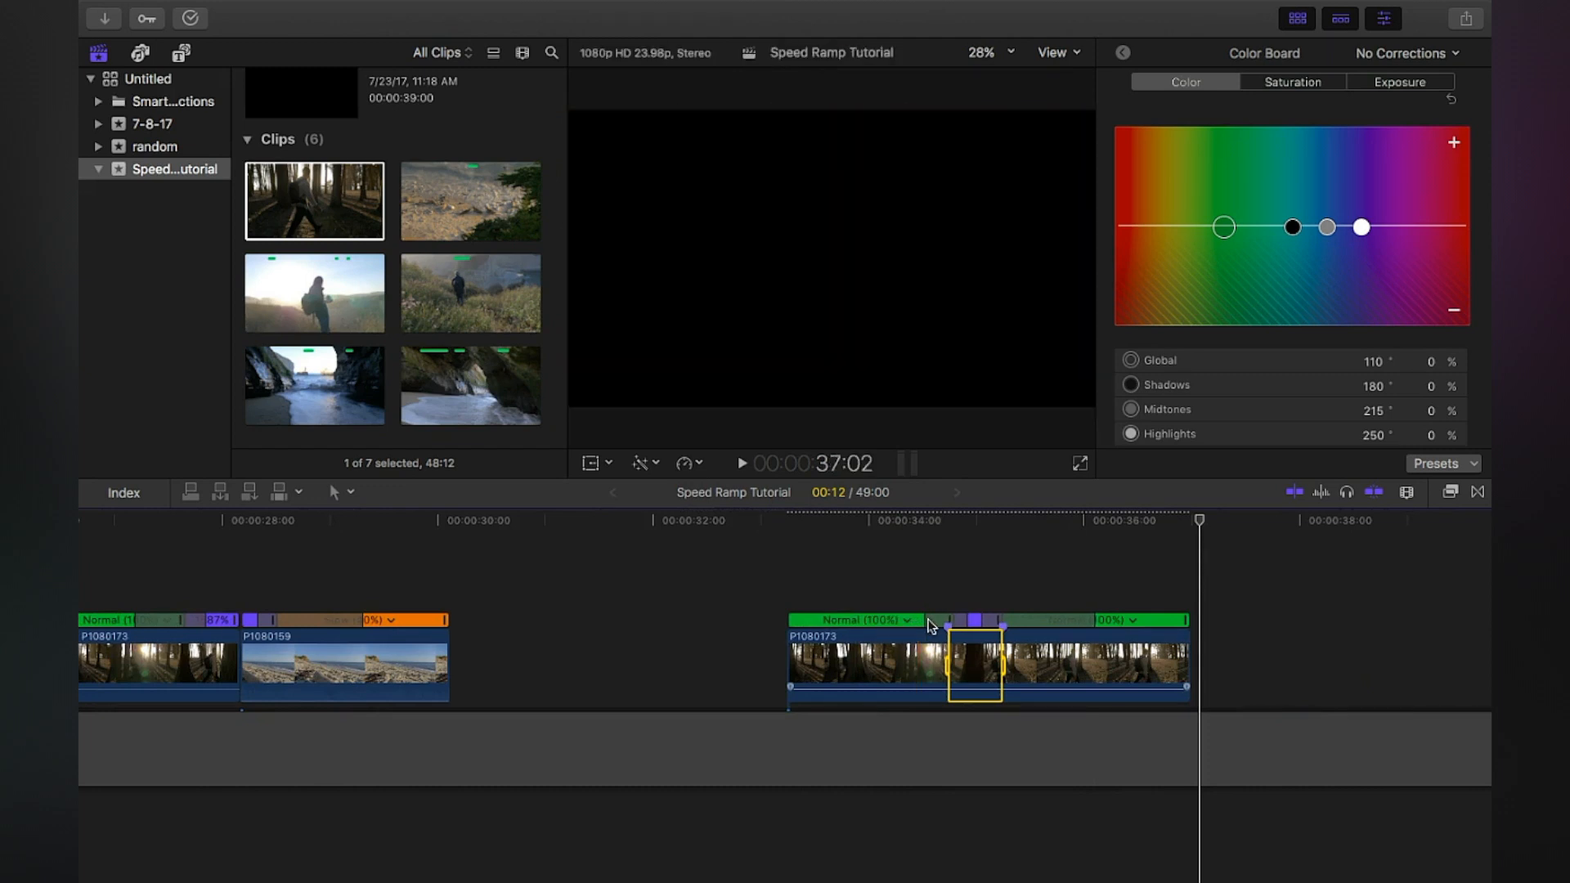
key("space")
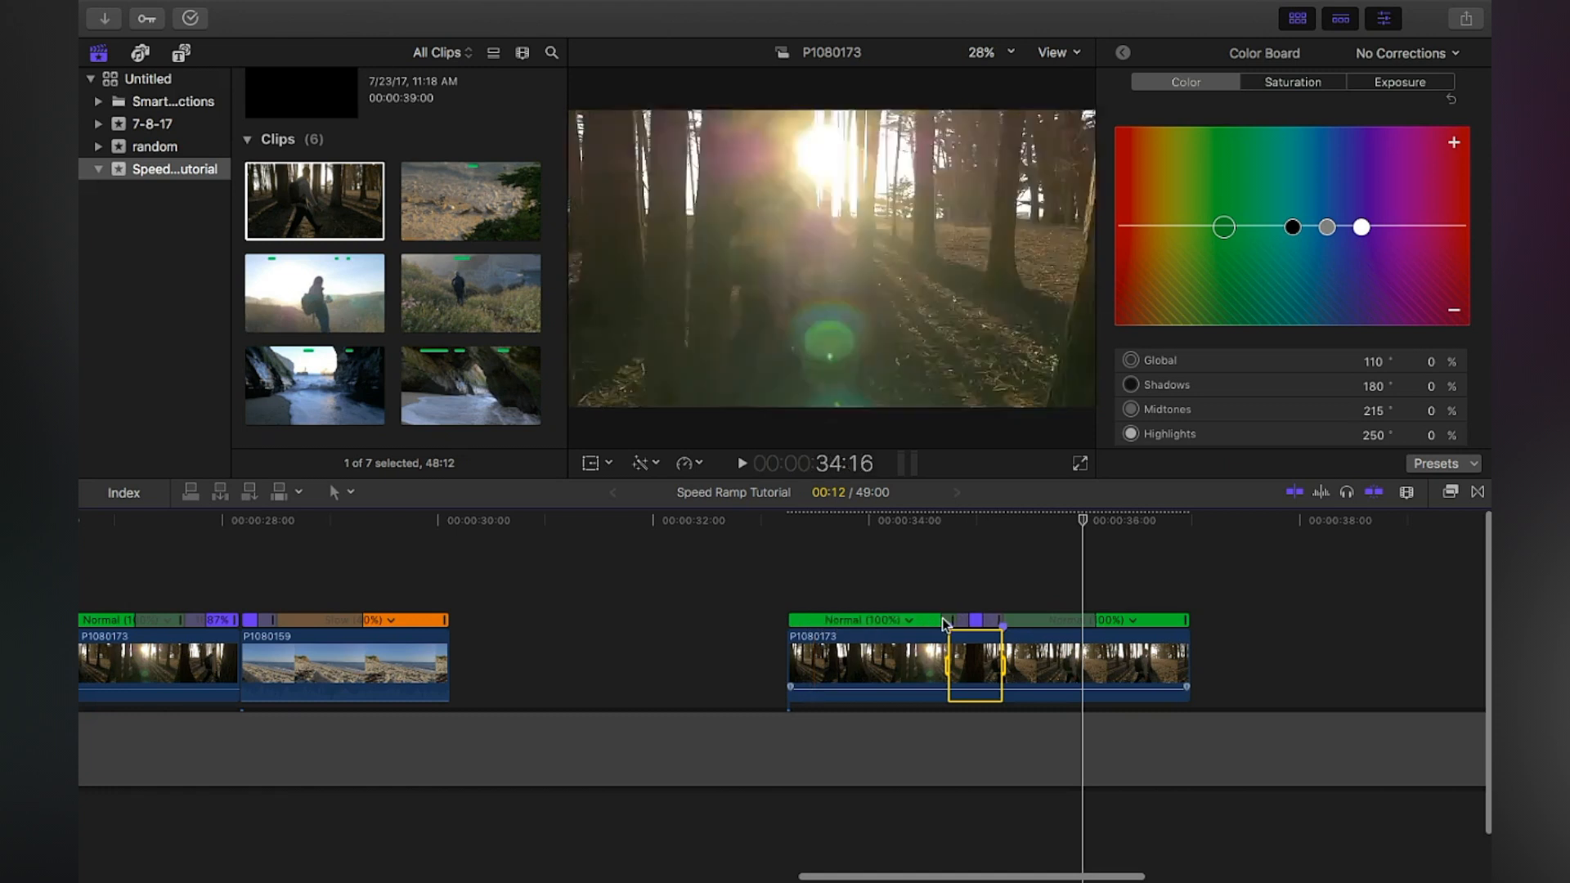
Step: Review the ramp from 33:21, then paste a copy of the ramped forest clip into the gap before the beach clip
key("space")
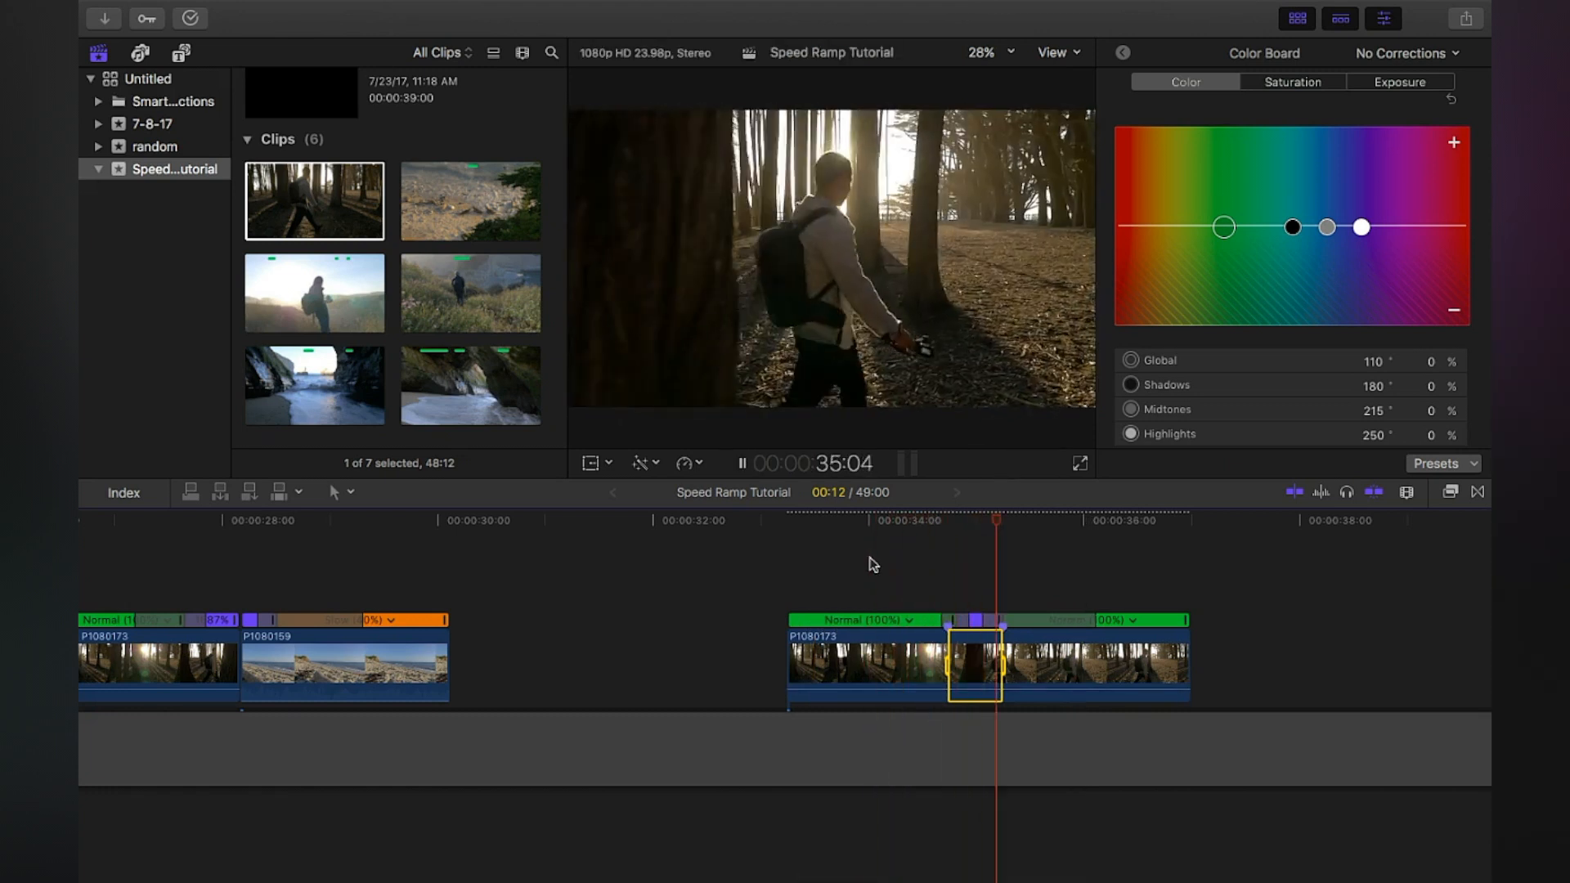
key("space")
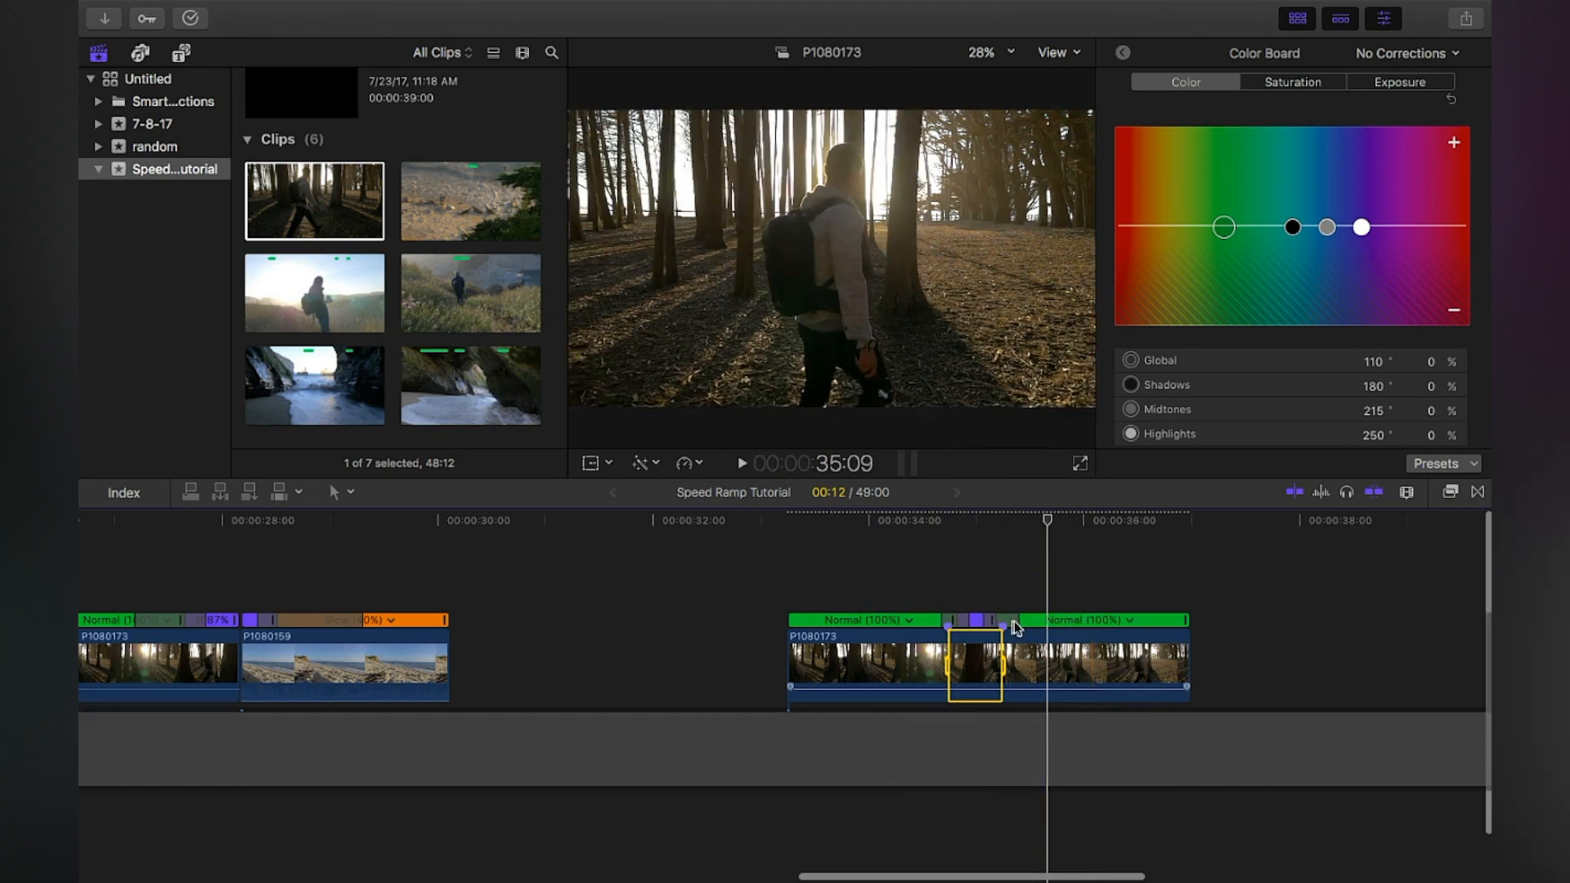
left_click(857, 521)
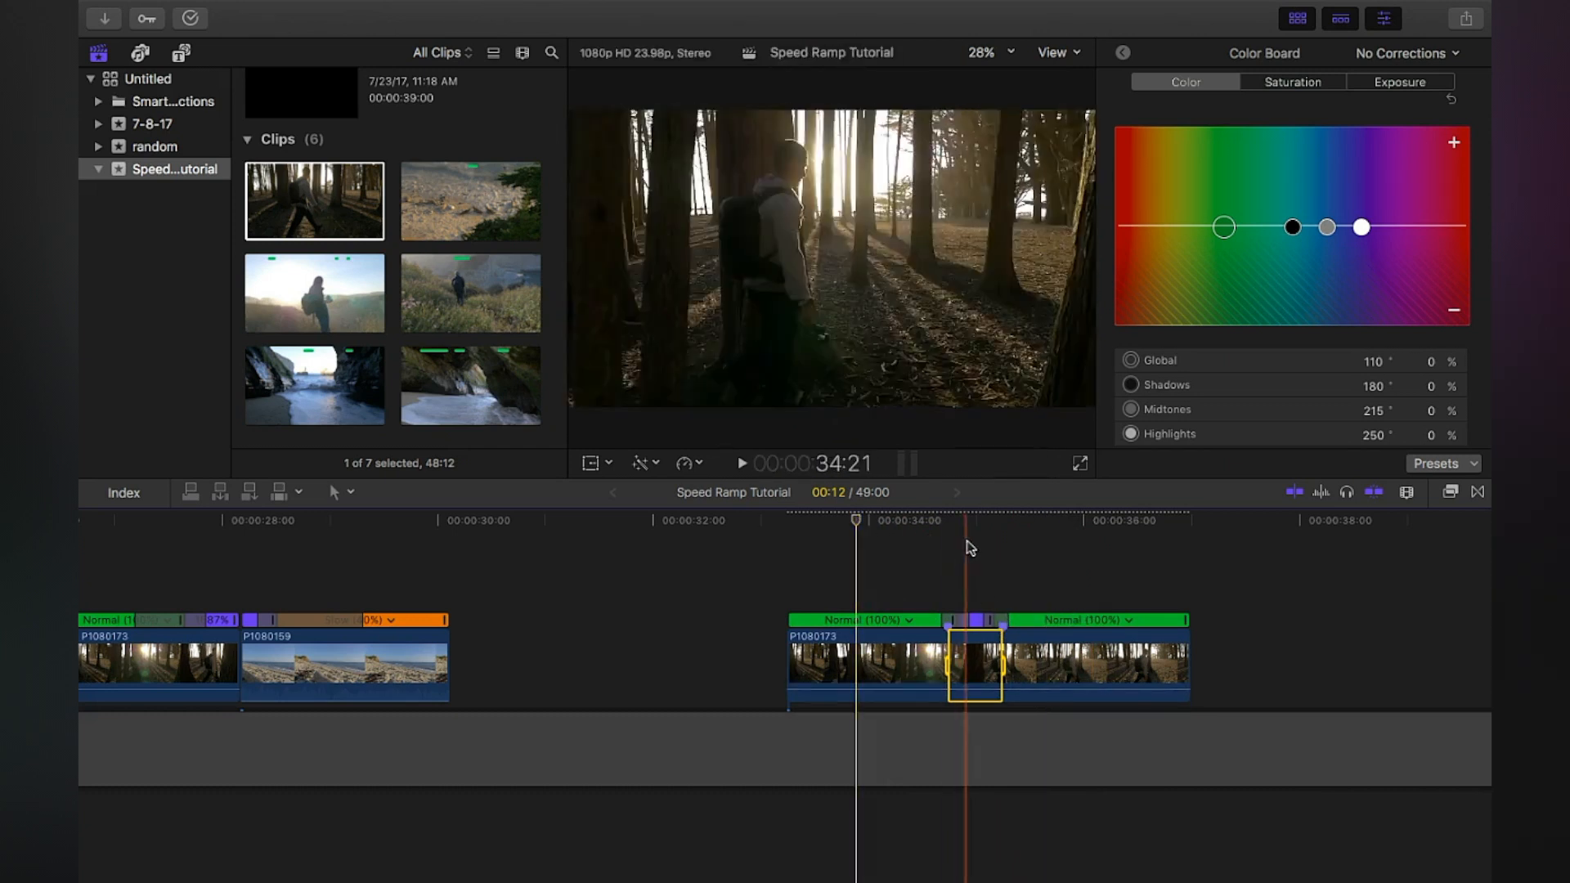
scroll(860, 614, "right", 5)
left_click(307, 666)
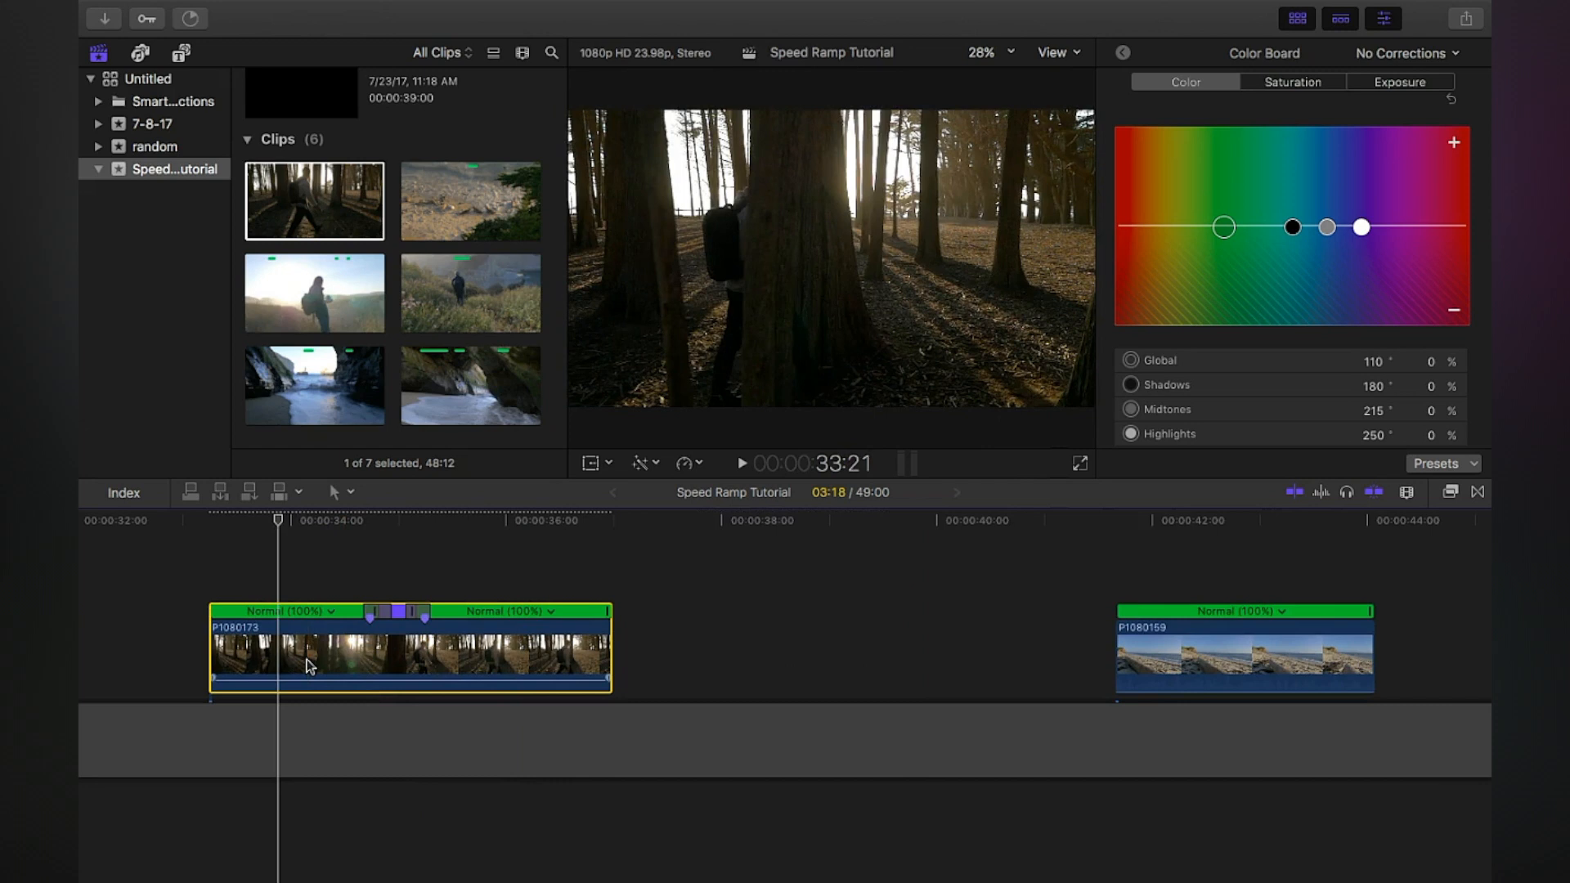
key("super+v")
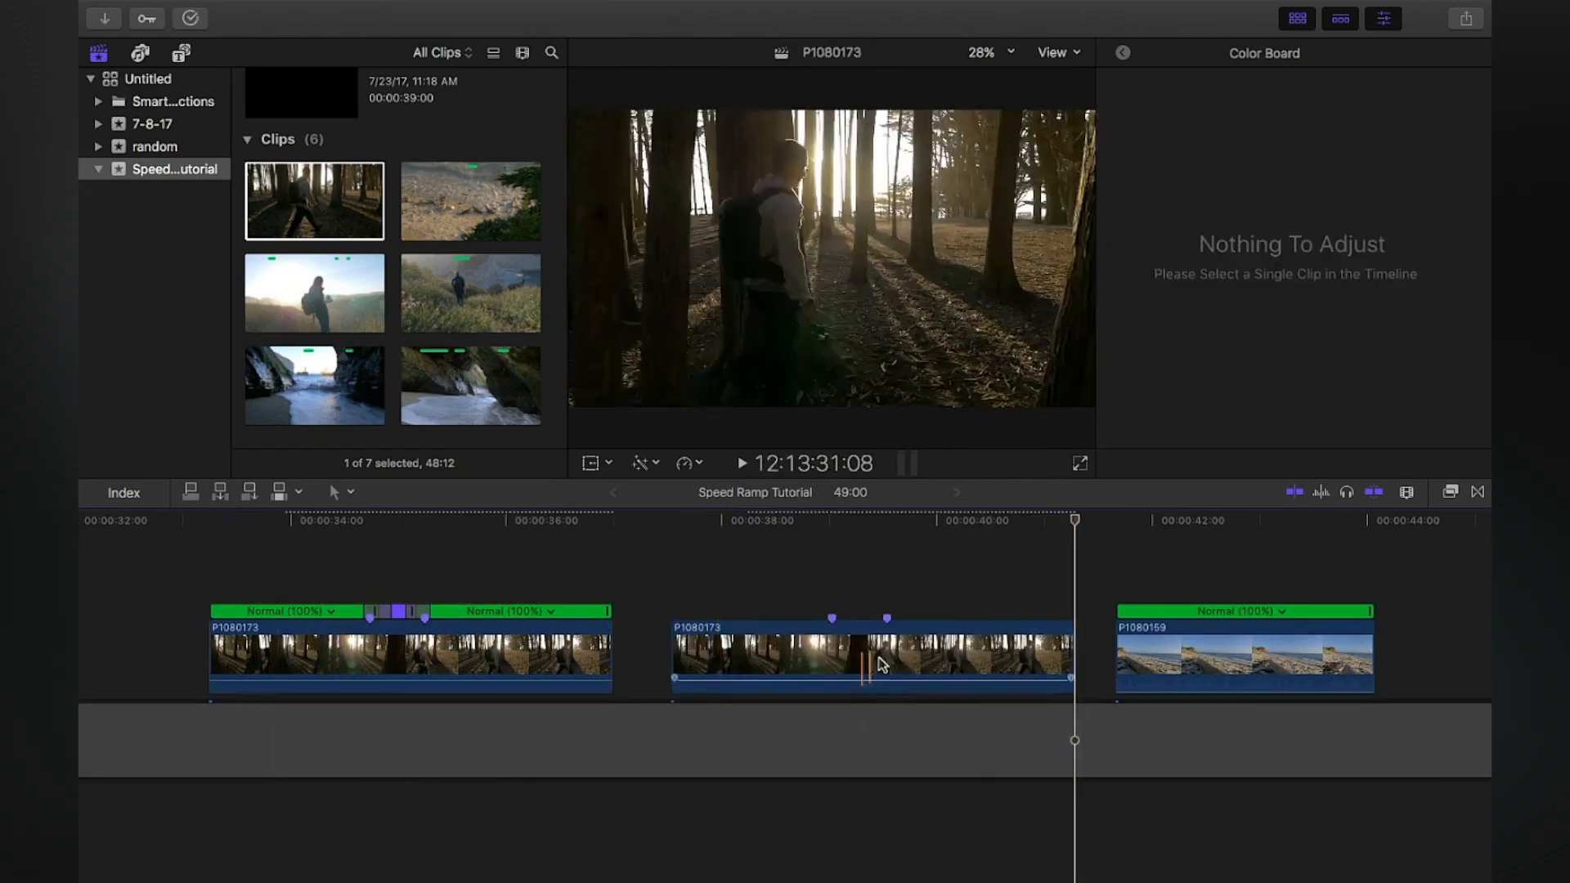
Step: Lengthen the second forest clip, blade it at the desired point and delete the leftover tail
key("super+n")
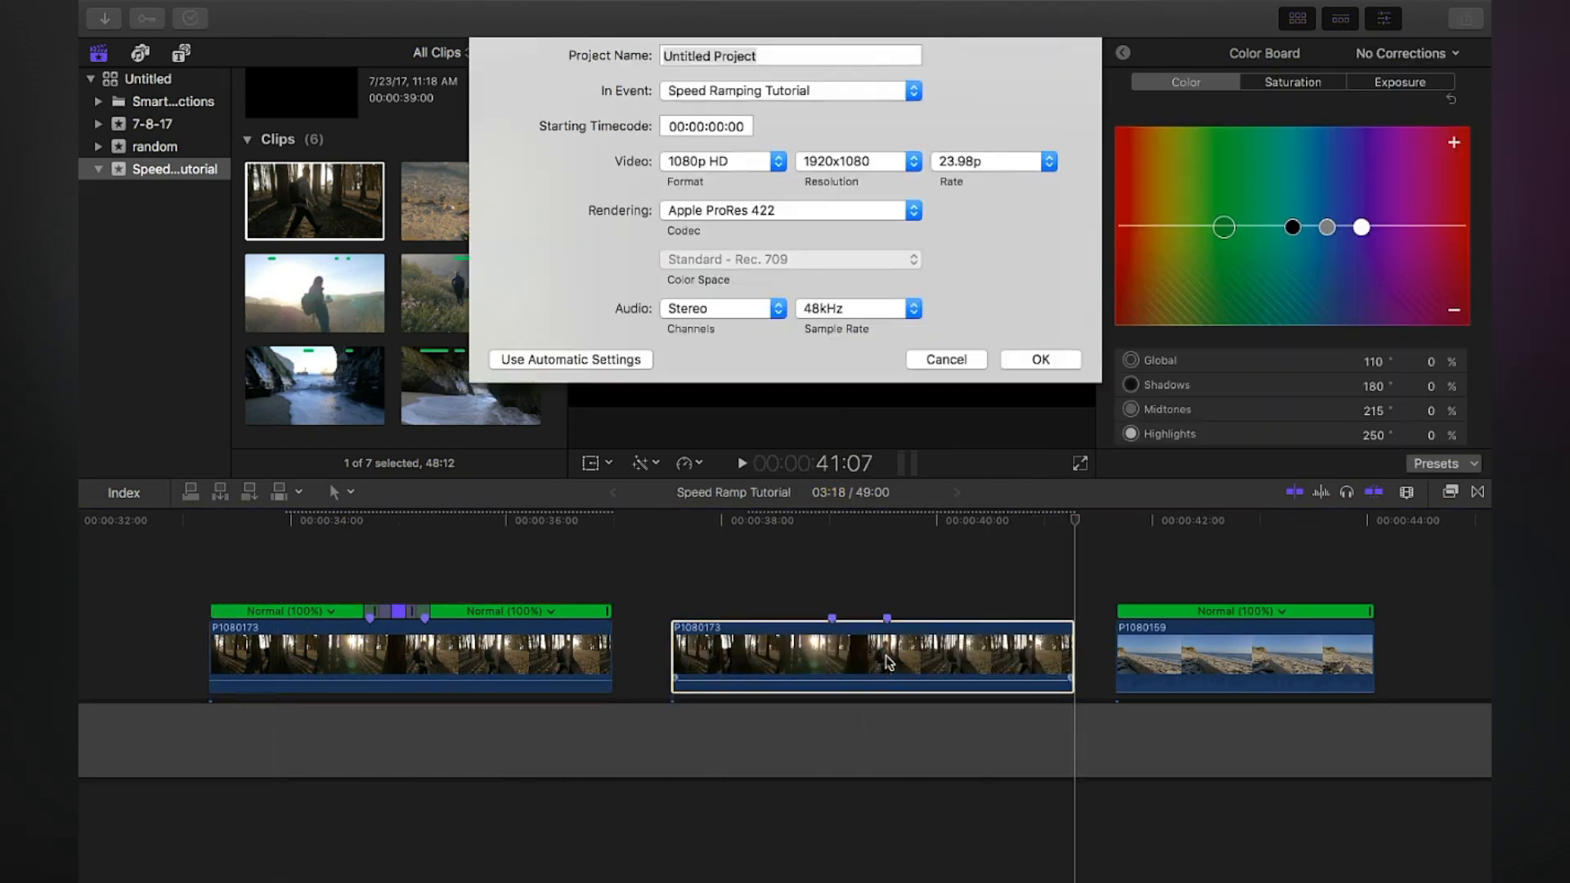
left_click(947, 360)
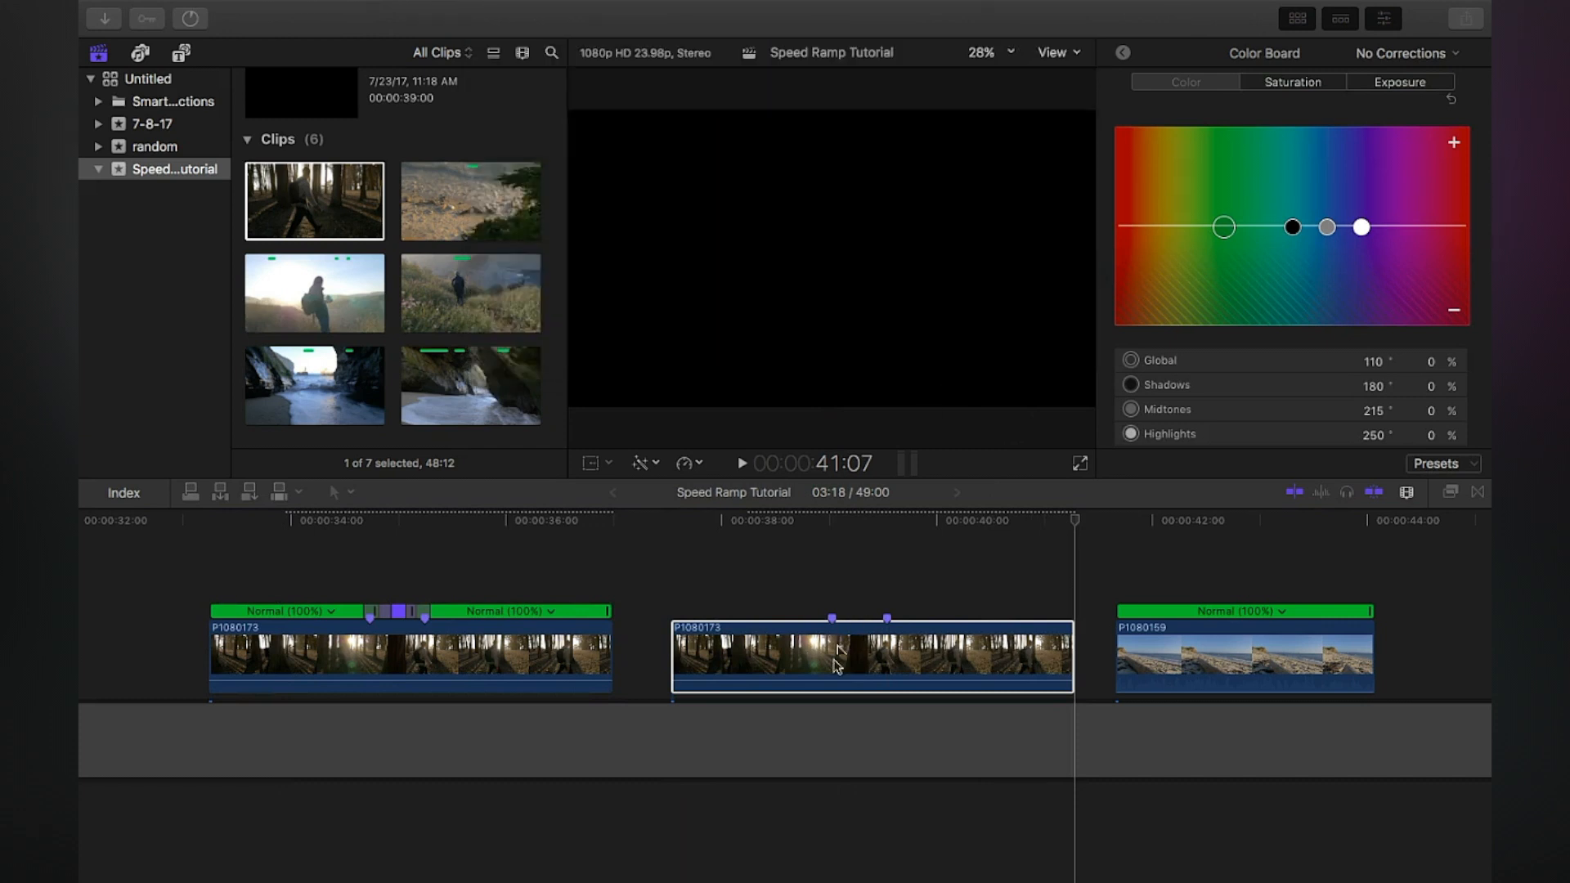
left_click_drag(834, 666, 875, 653)
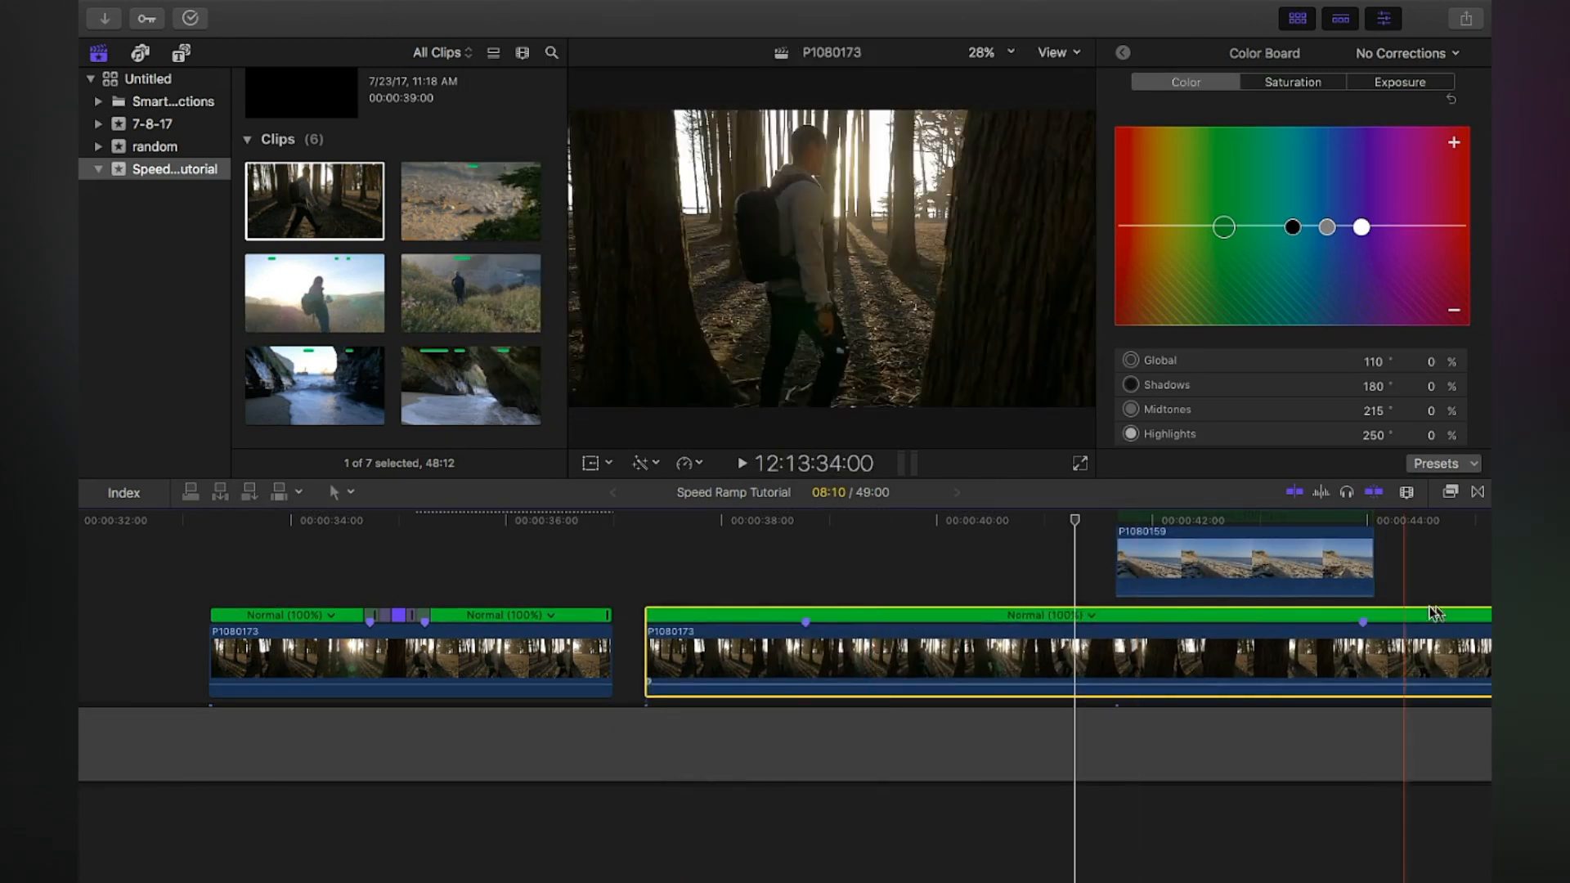
left_click(1371, 654)
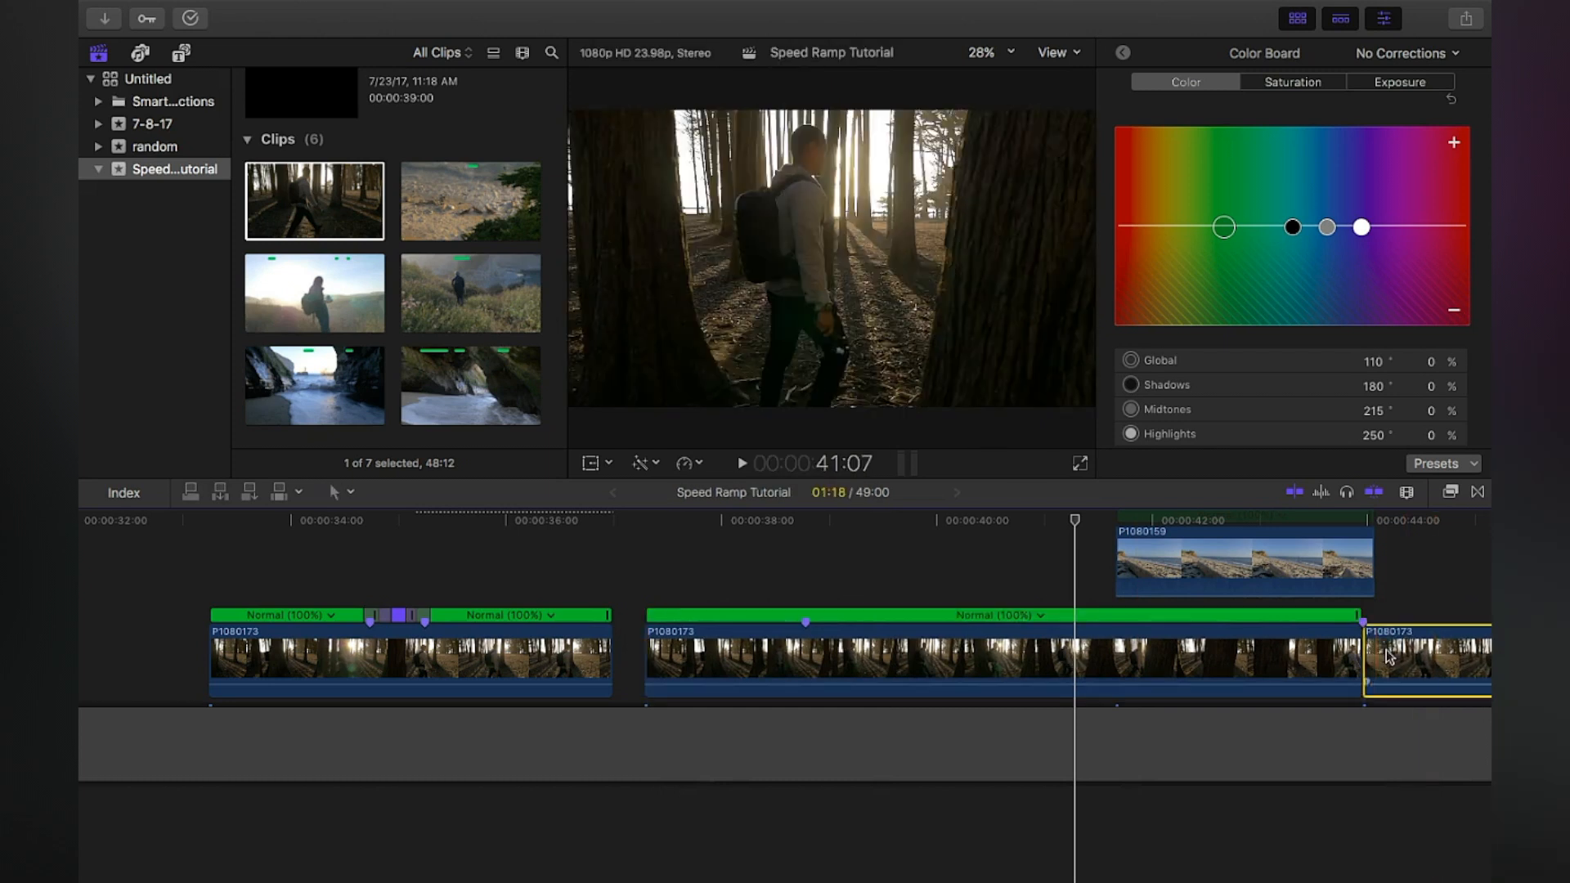
key("Delete")
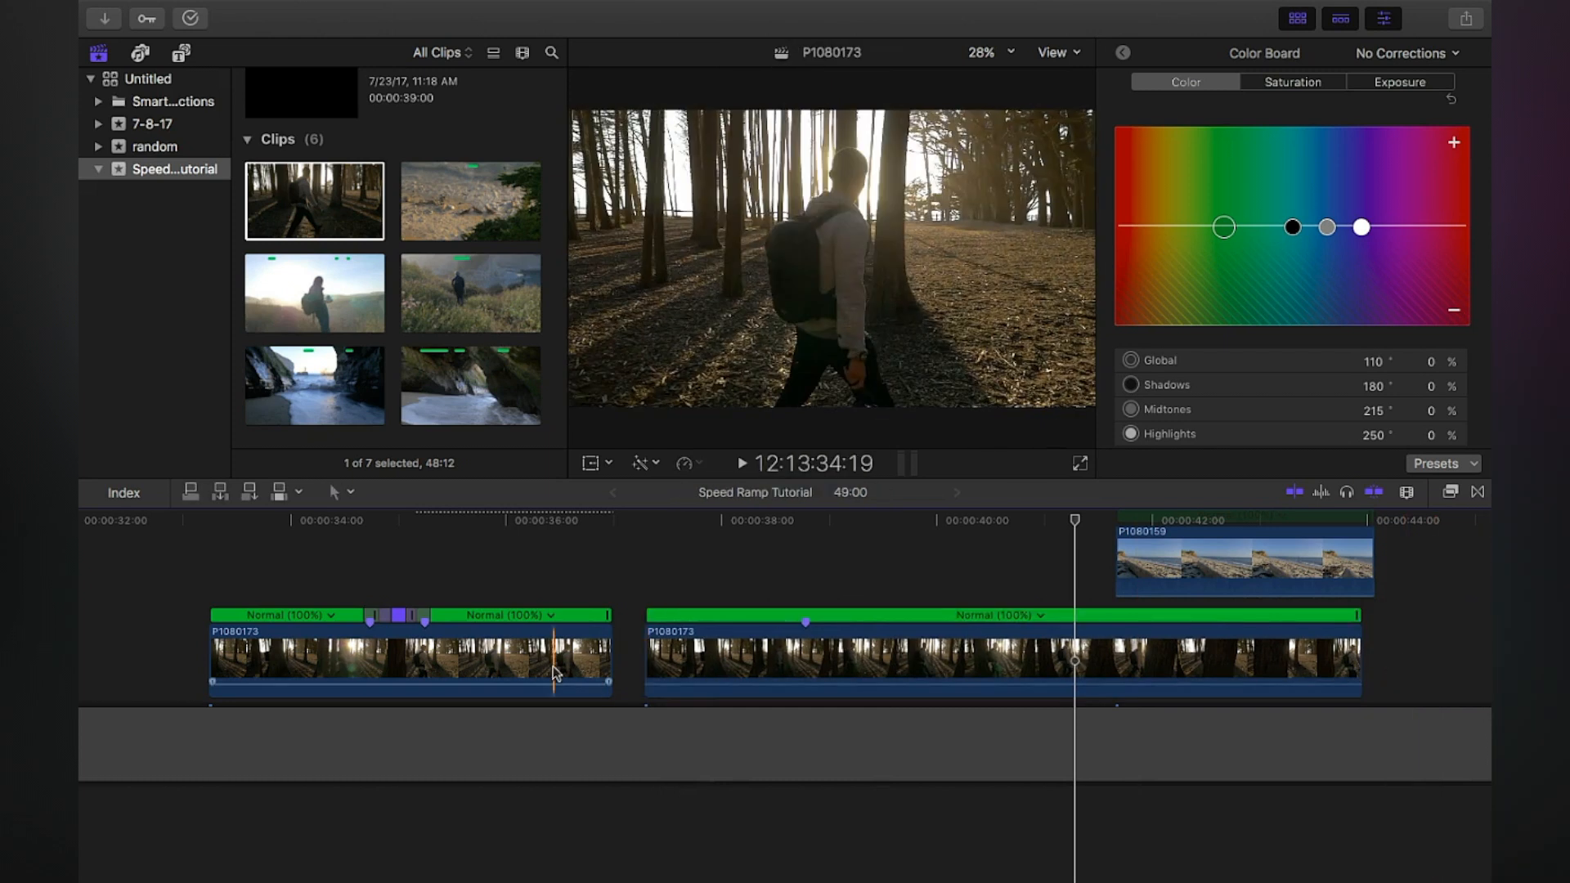
key("ctrl+minus")
Step: Move the beach clip into the primary storyline after the second forest clip and play the join
left_click_drag(1027, 550, 1188, 576)
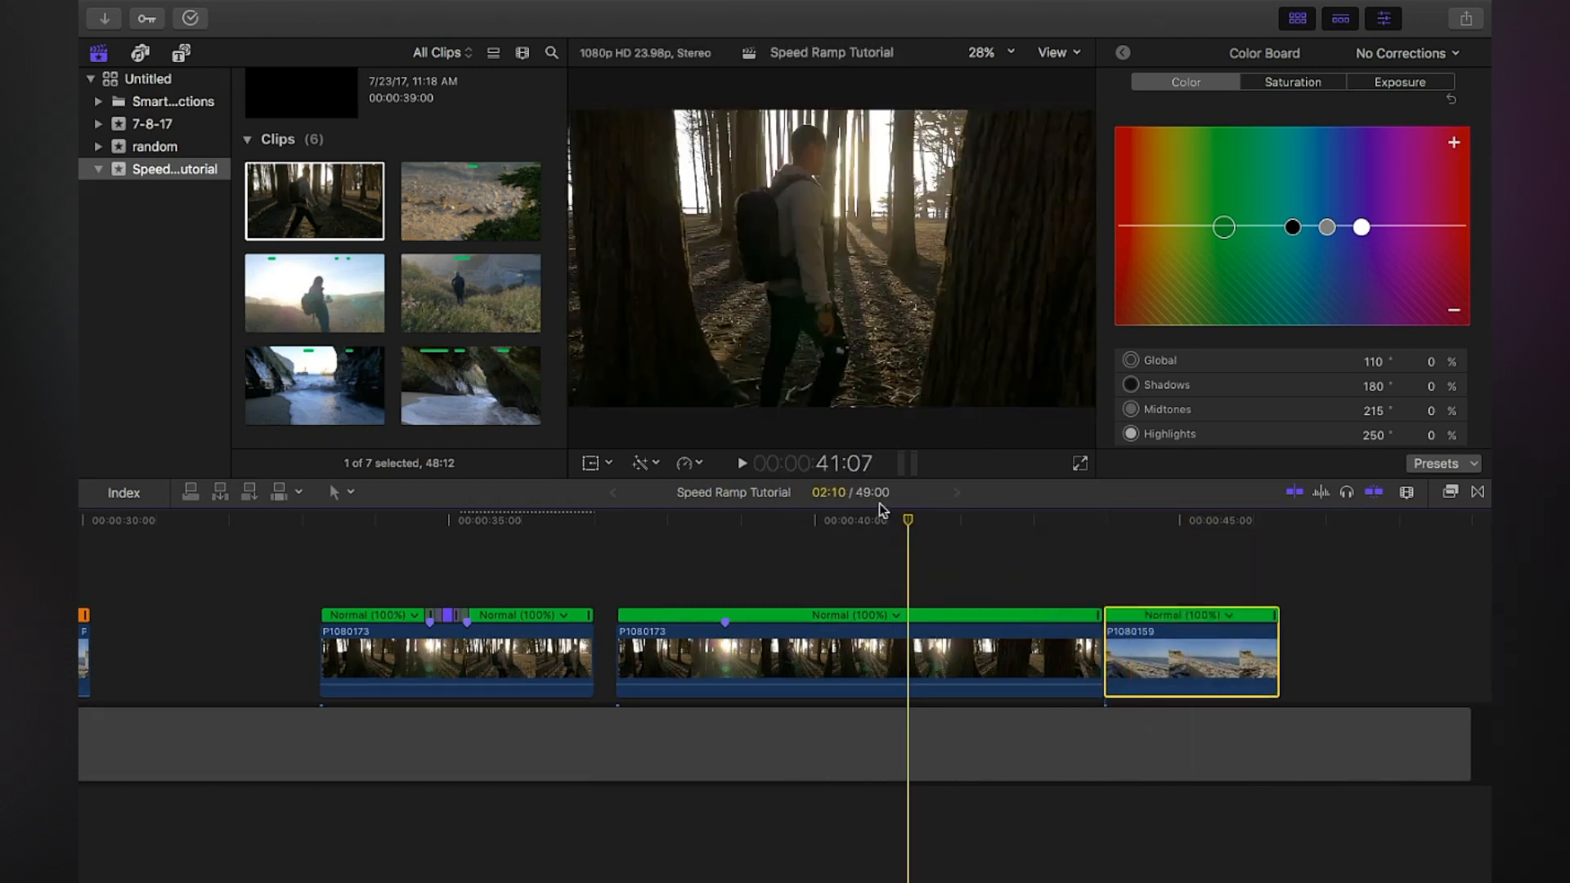
left_click(882, 518)
key("space")
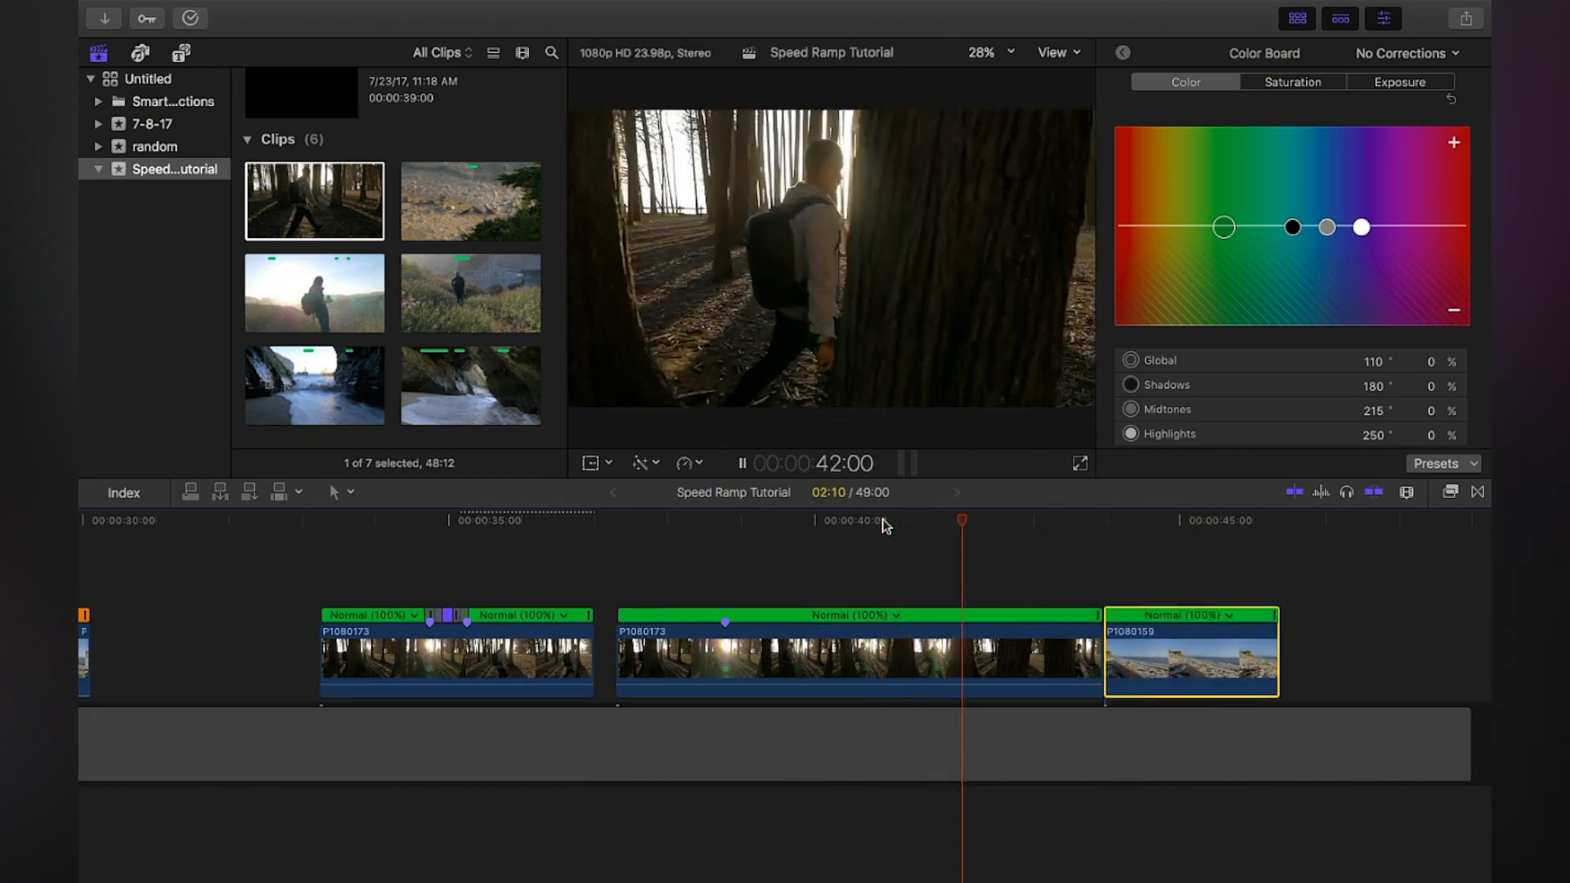
key("space")
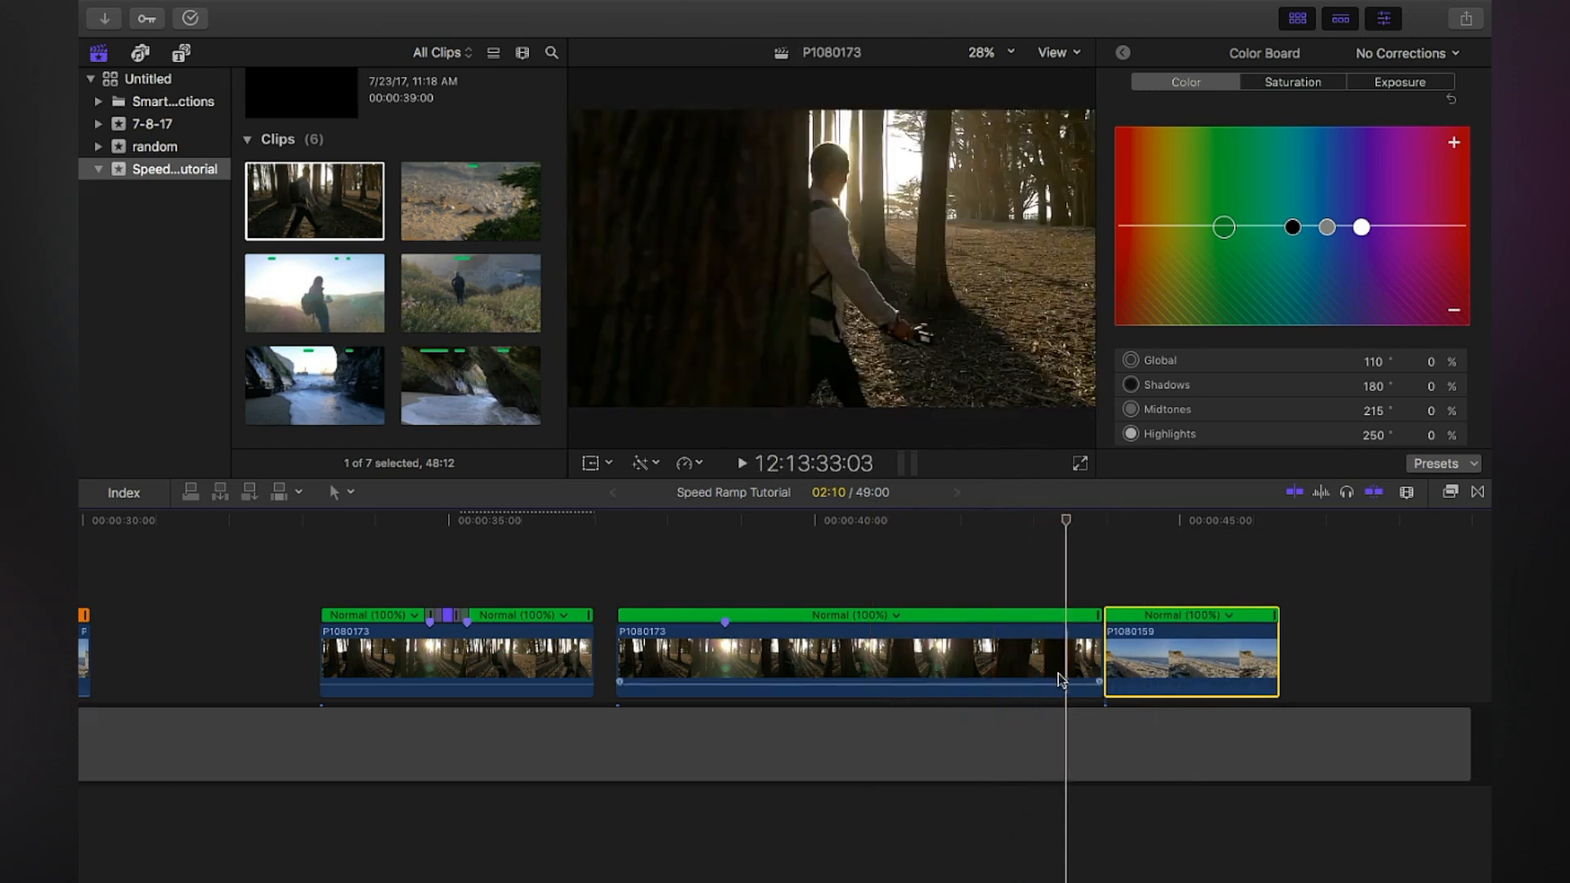
Step: Trim the second forest clip shorter, butt it against the beach clip and scrub through the cut
left_click_drag(1095, 661, 943, 665)
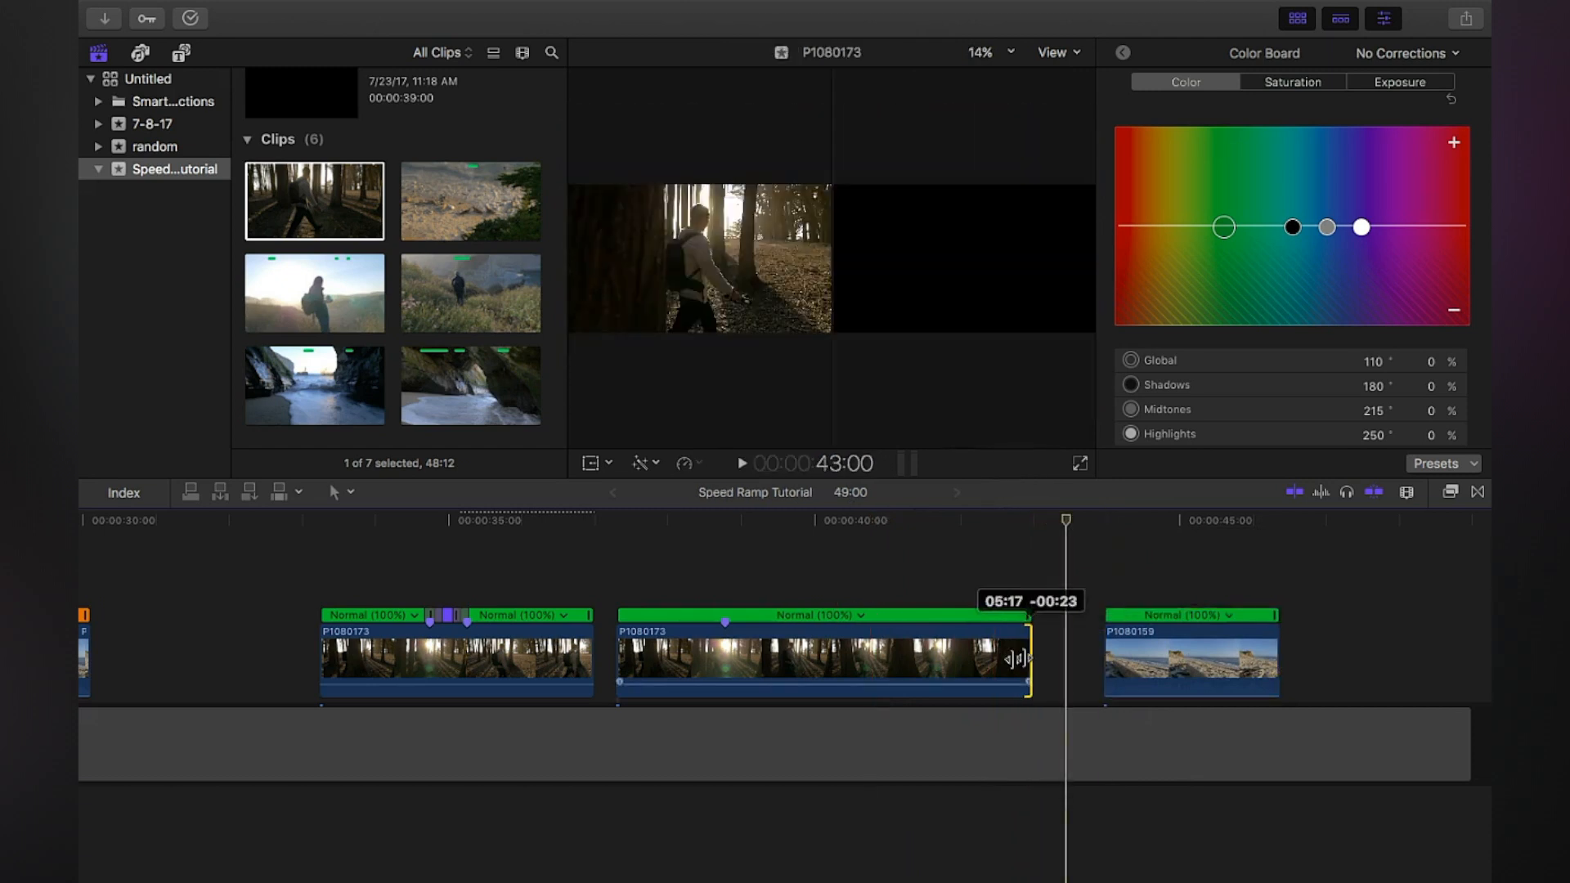
mouse_move(830, 663)
left_mouse_down()
mouse_move(994, 662)
mouse_move(978, 664)
left_mouse_up()
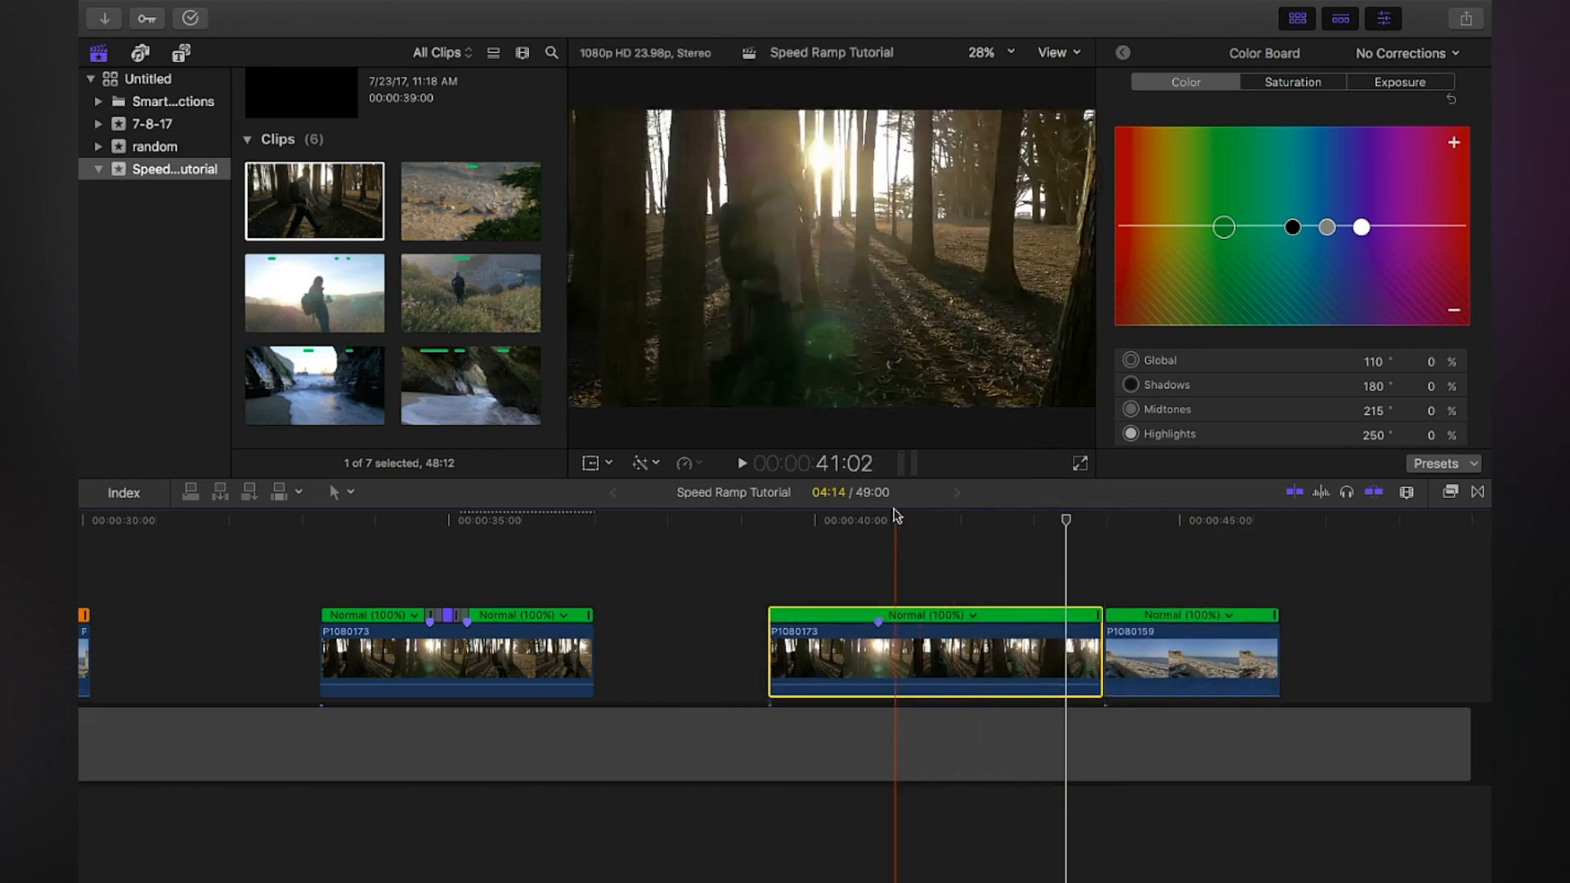
left_click(926, 522)
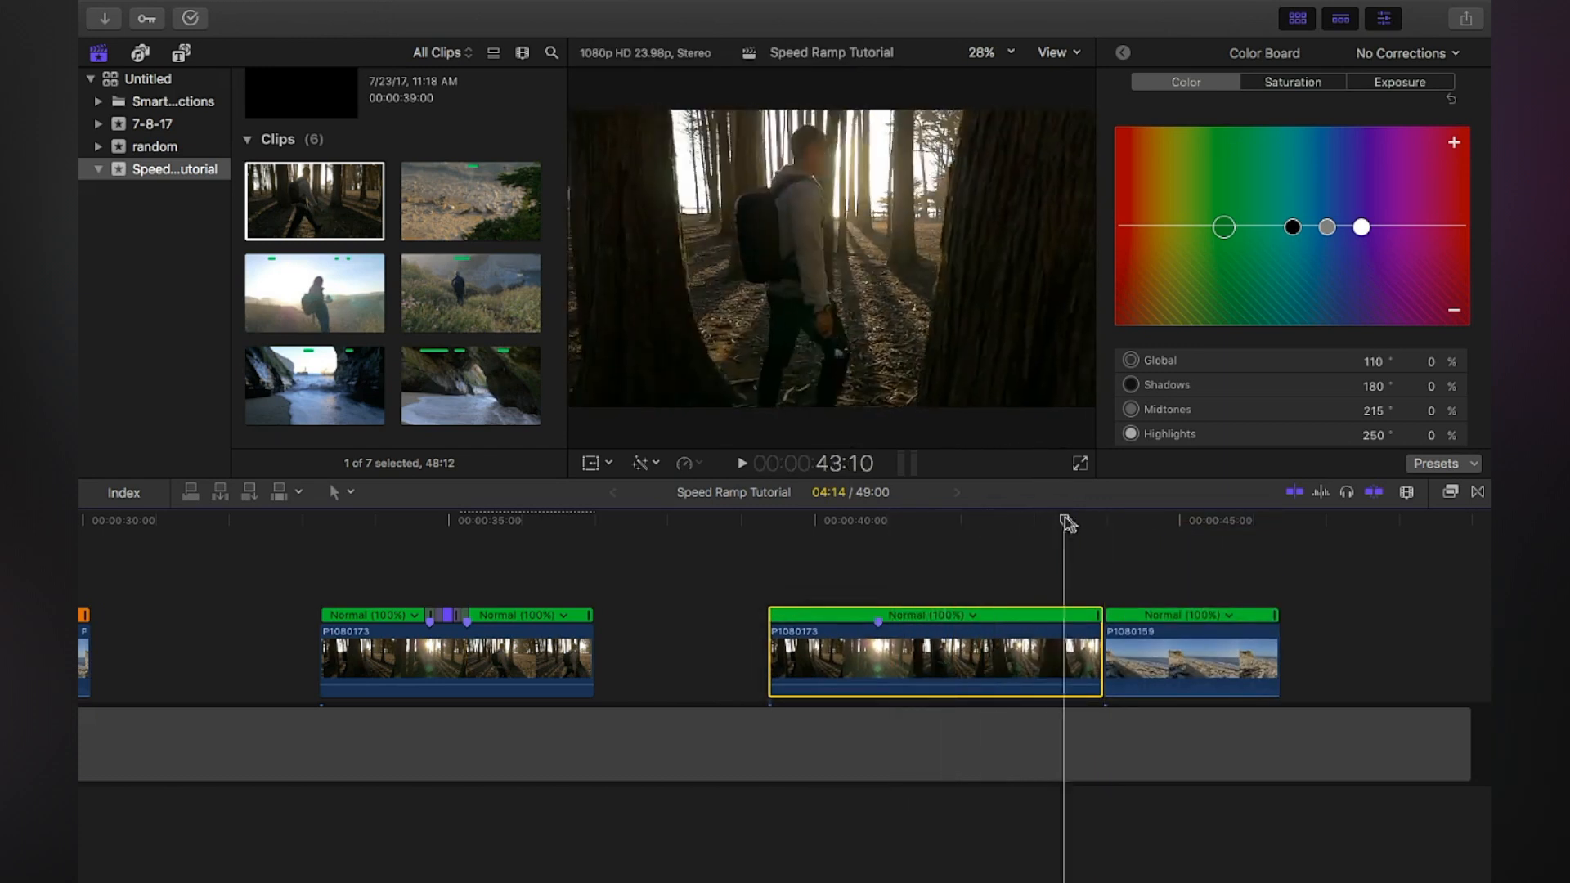
left_click_drag(926, 523, 1167, 533)
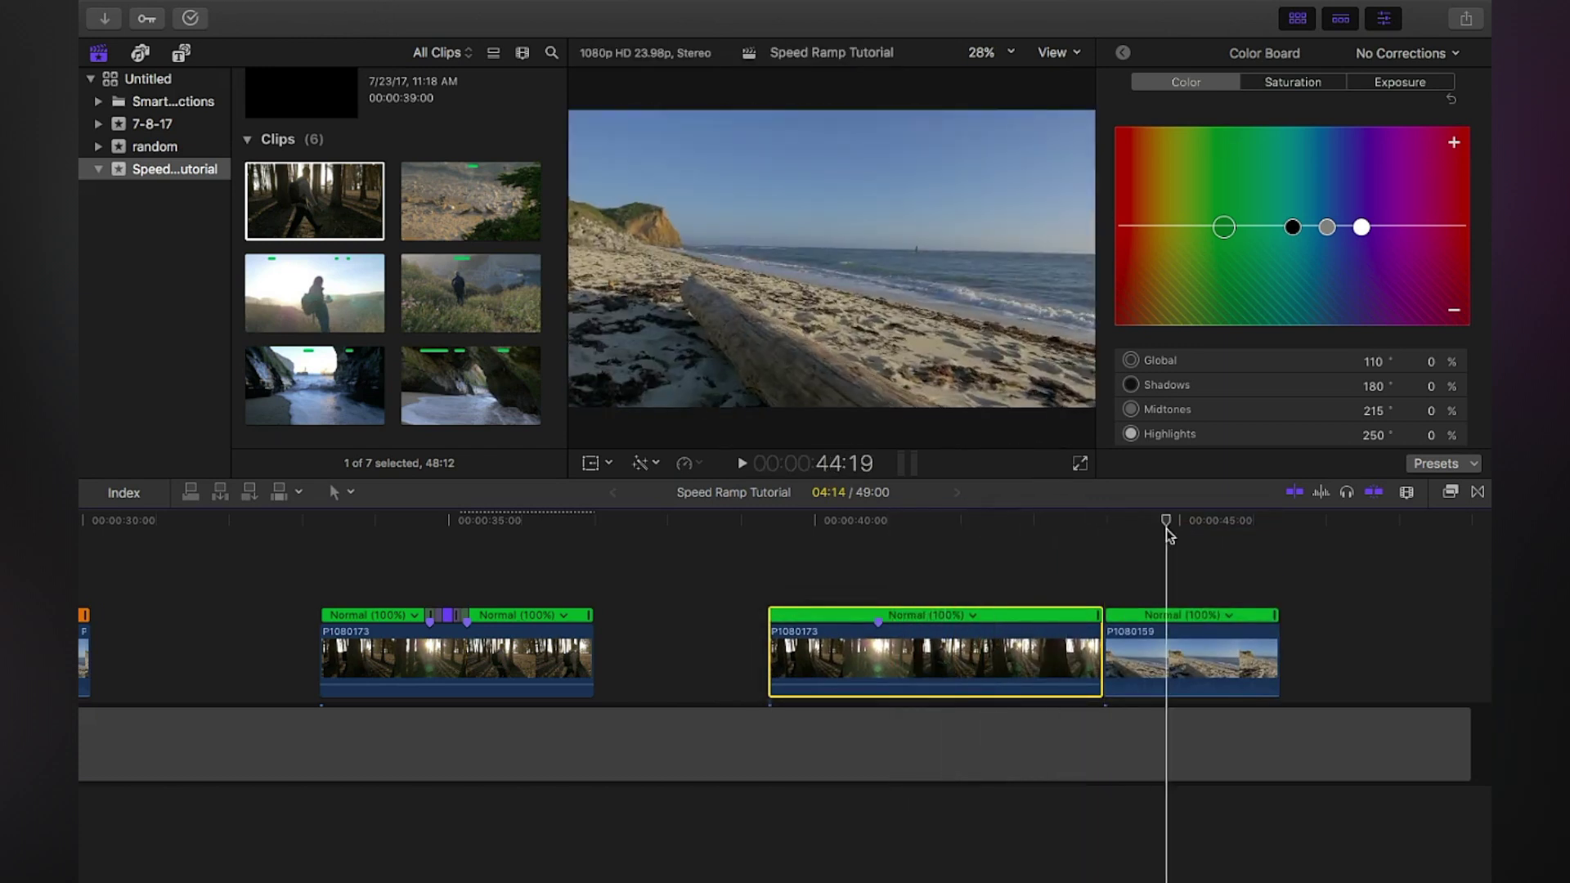
left_click(1163, 650)
scroll(1161, 647, "right", 5)
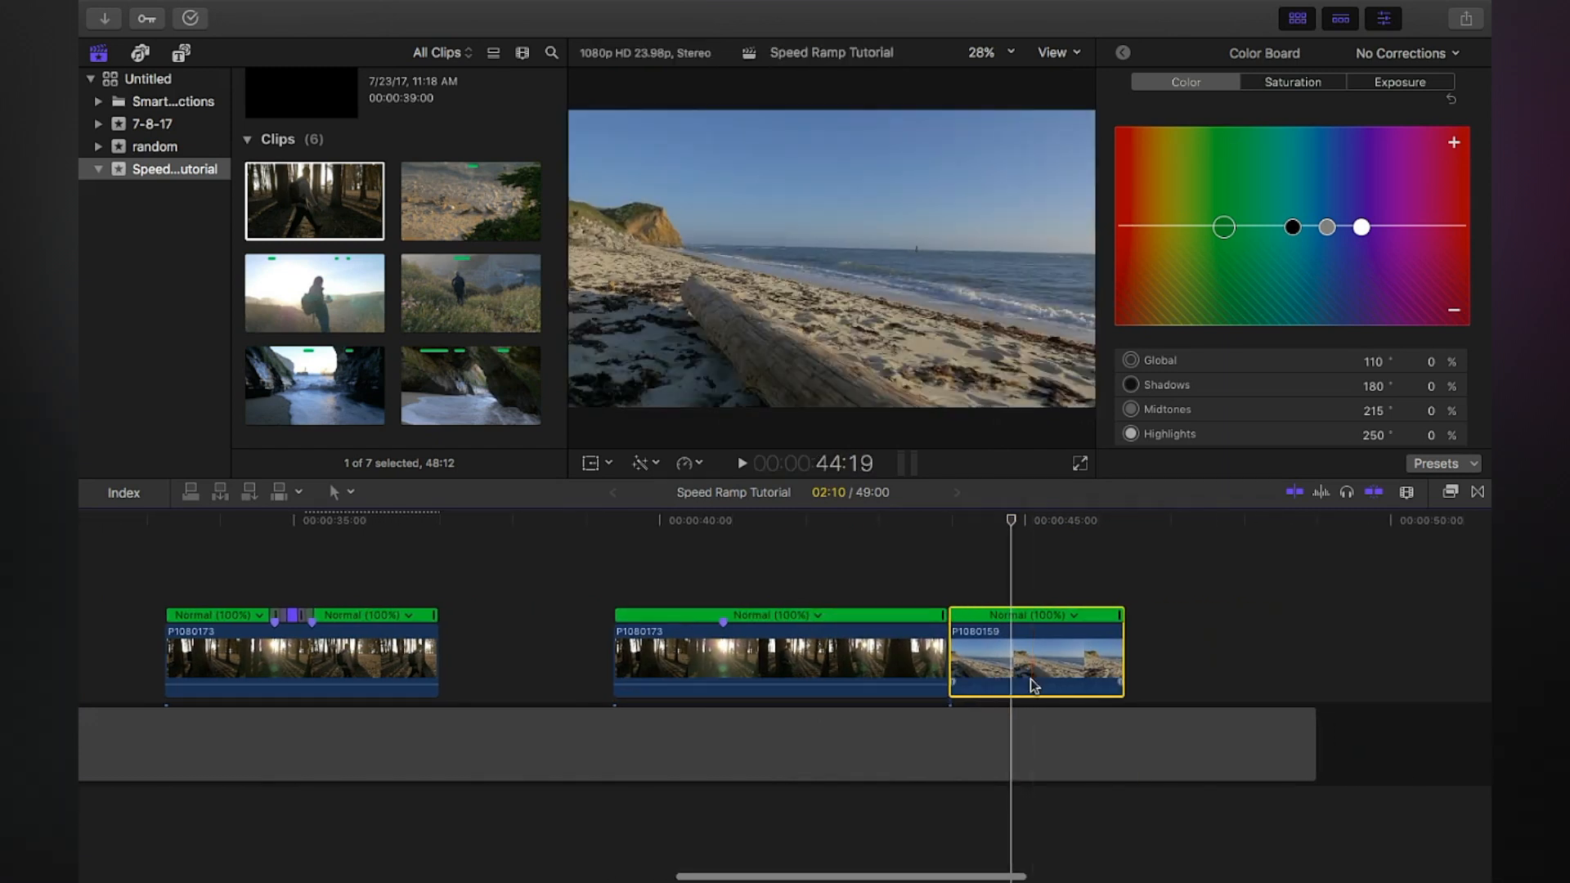
Step: Retime the beach clip to Slow 40% and play back the slow motion
left_click(682, 464)
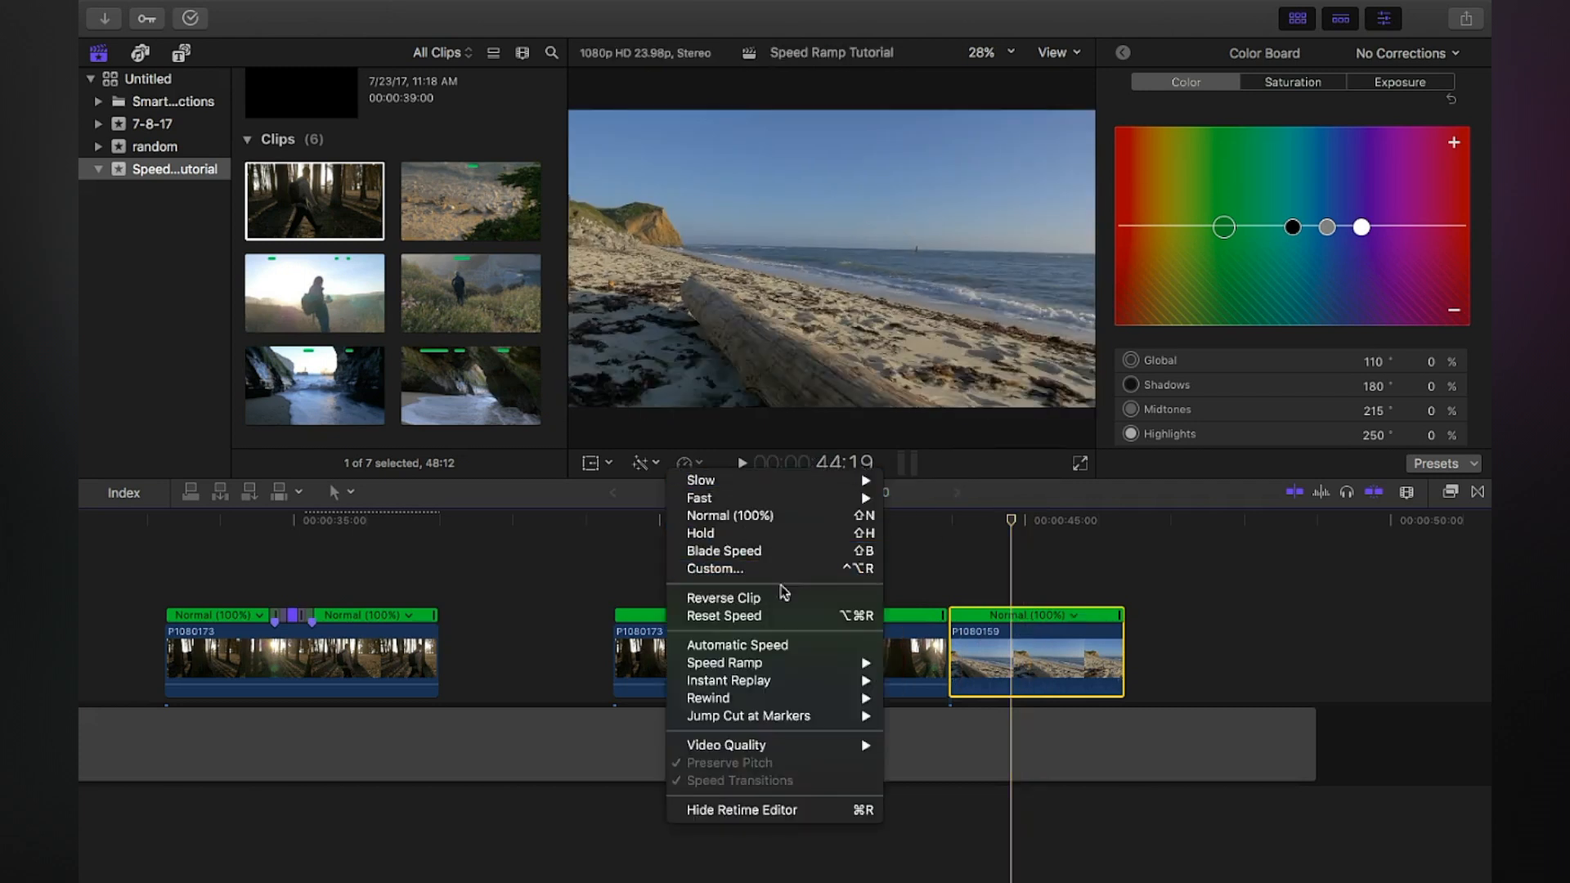
left_click(805, 647)
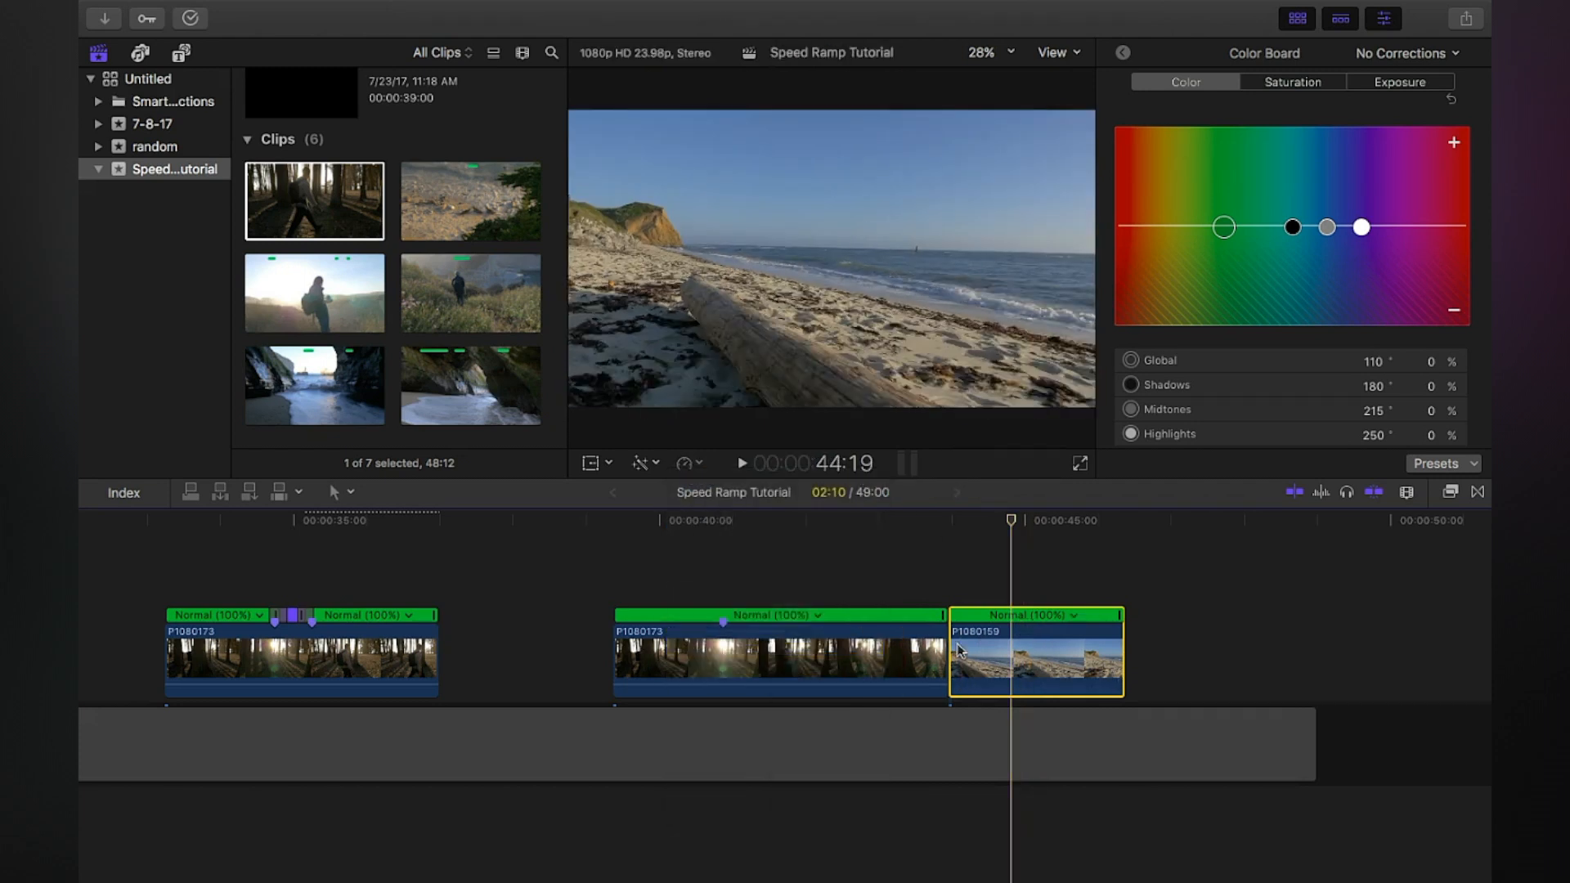
left_click(953, 537)
key("space")
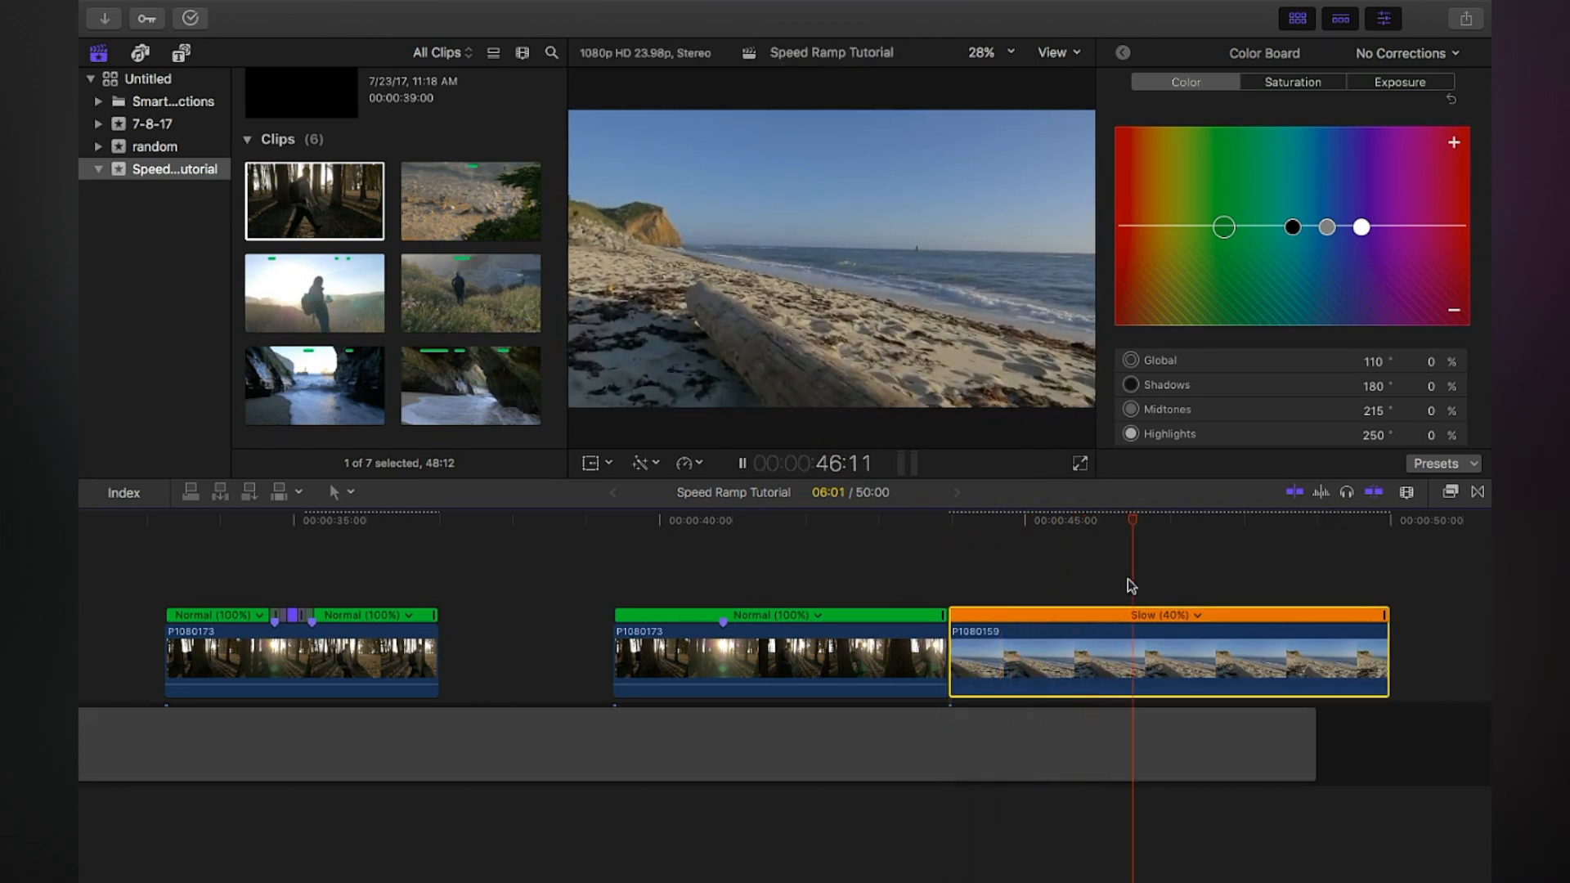
key("space")
scroll(1100, 561, "right", 2)
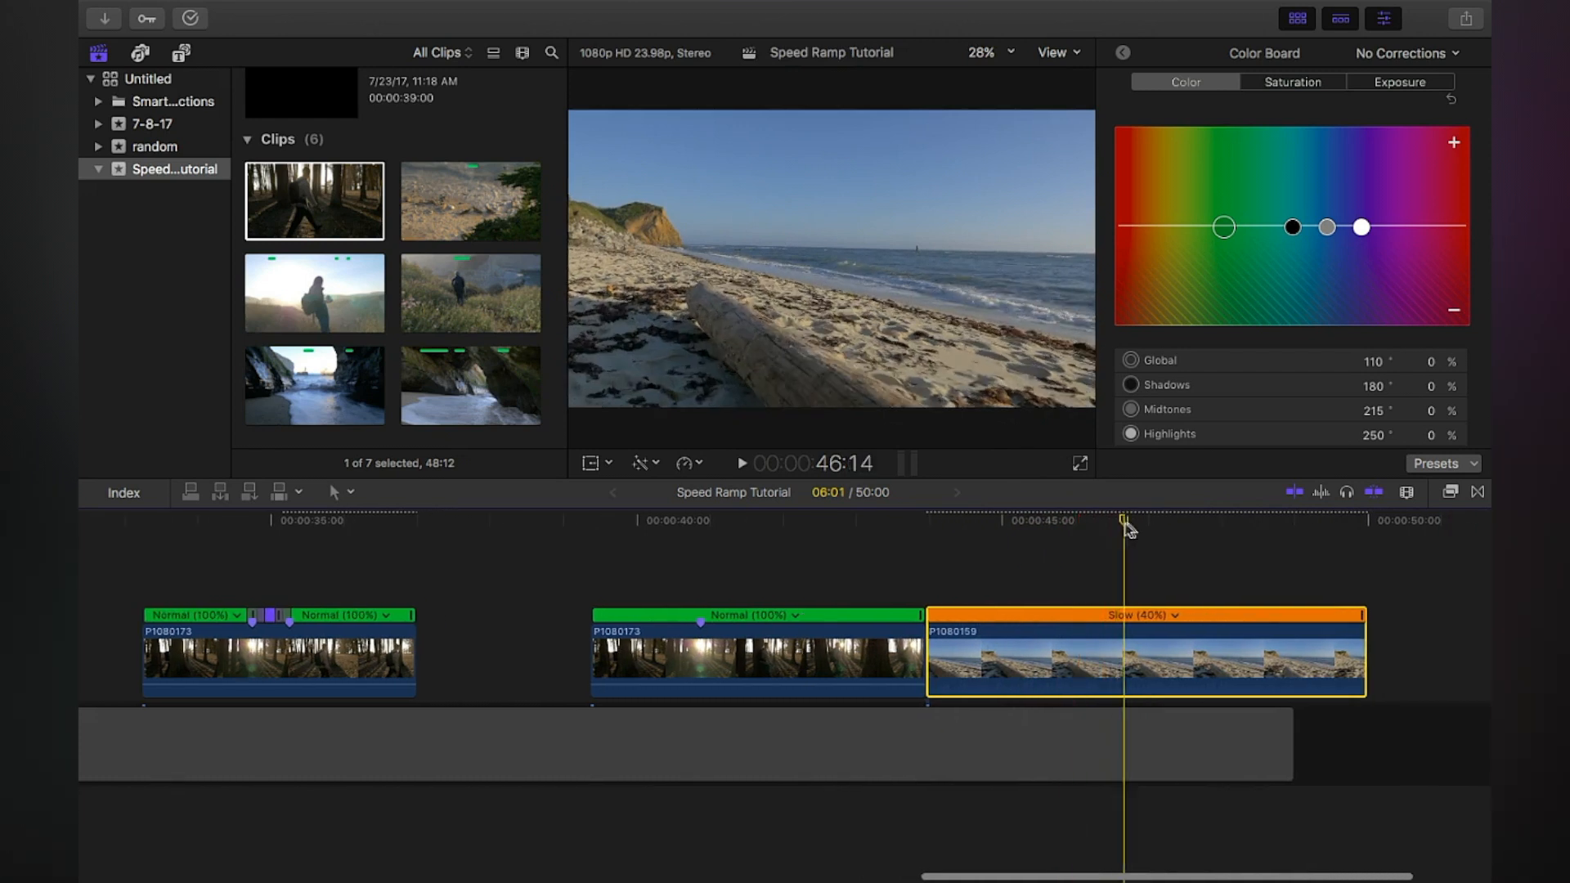
Step: Scrub and play through the slowed beach clip from around 44 seconds to review the cut
left_click(998, 540)
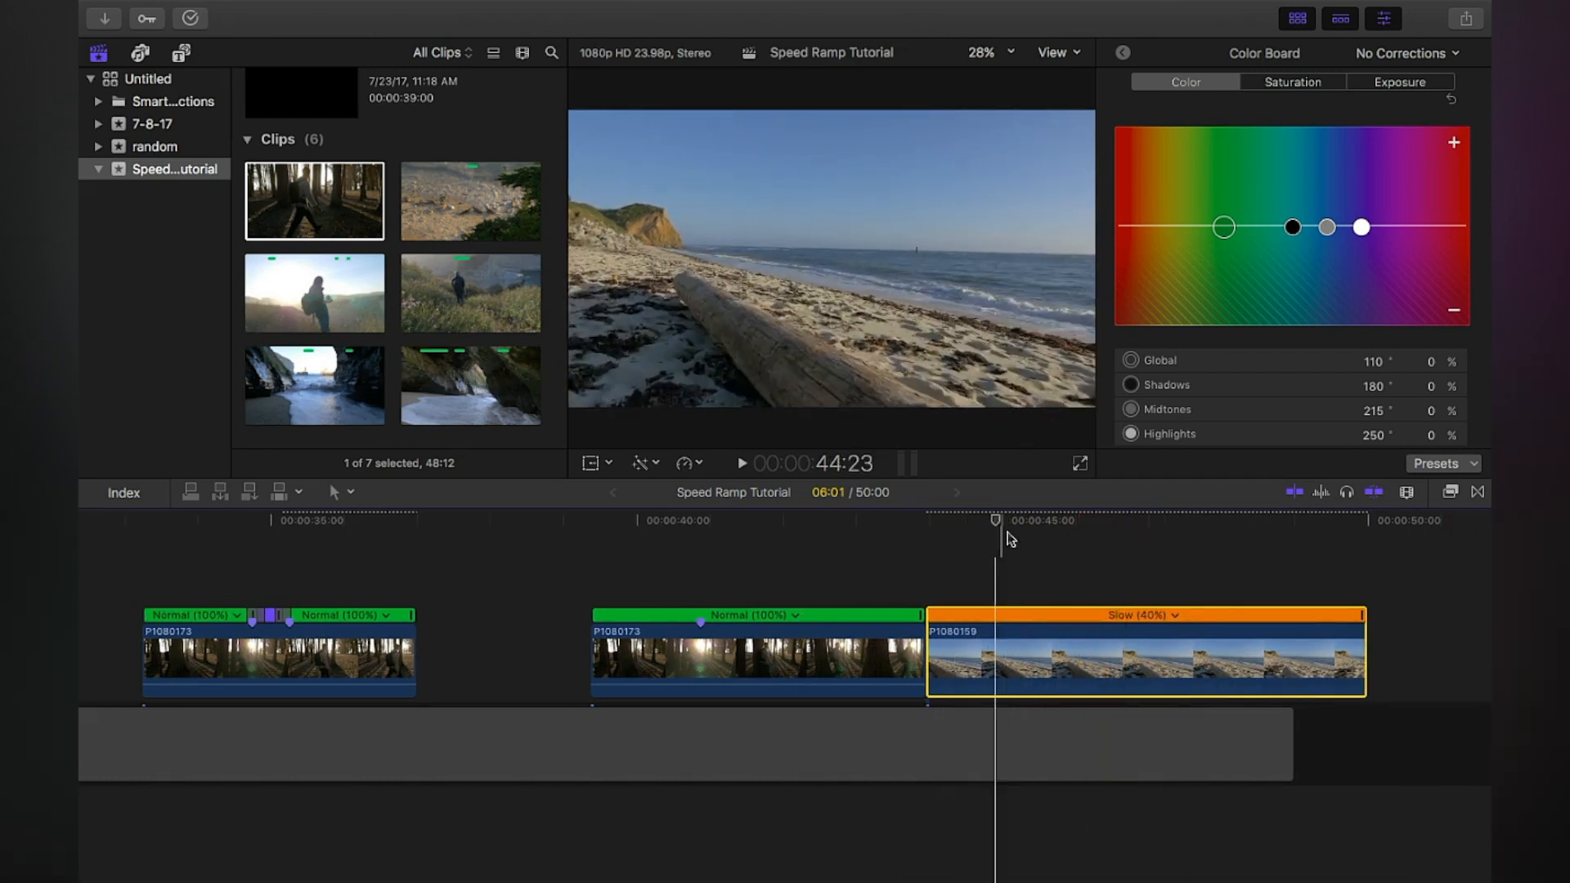
left_click_drag(1008, 541, 1096, 528)
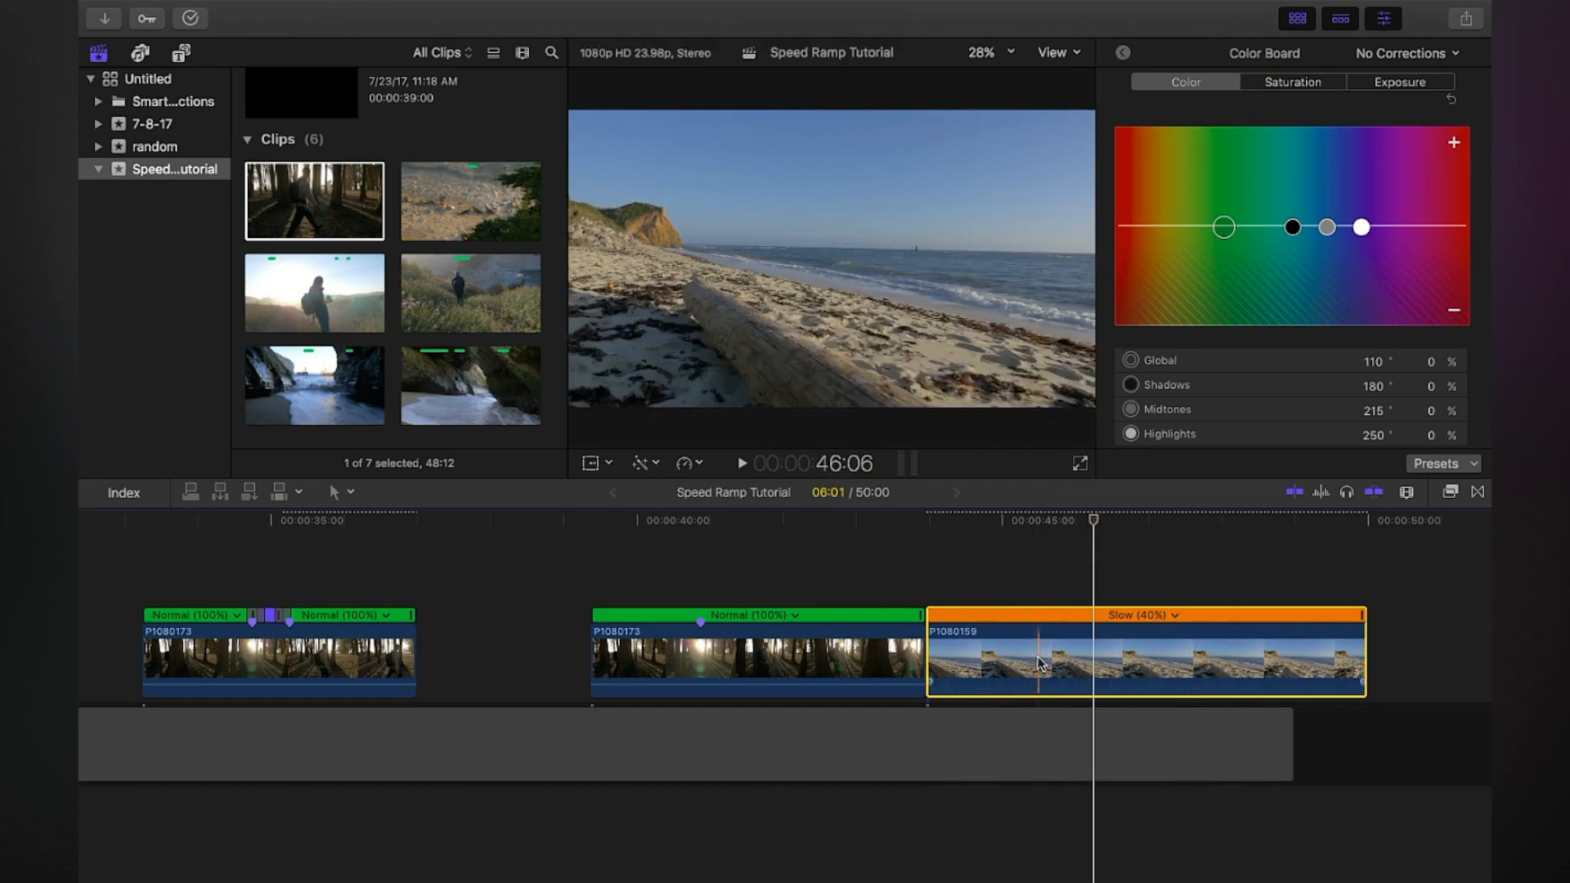
key("space")
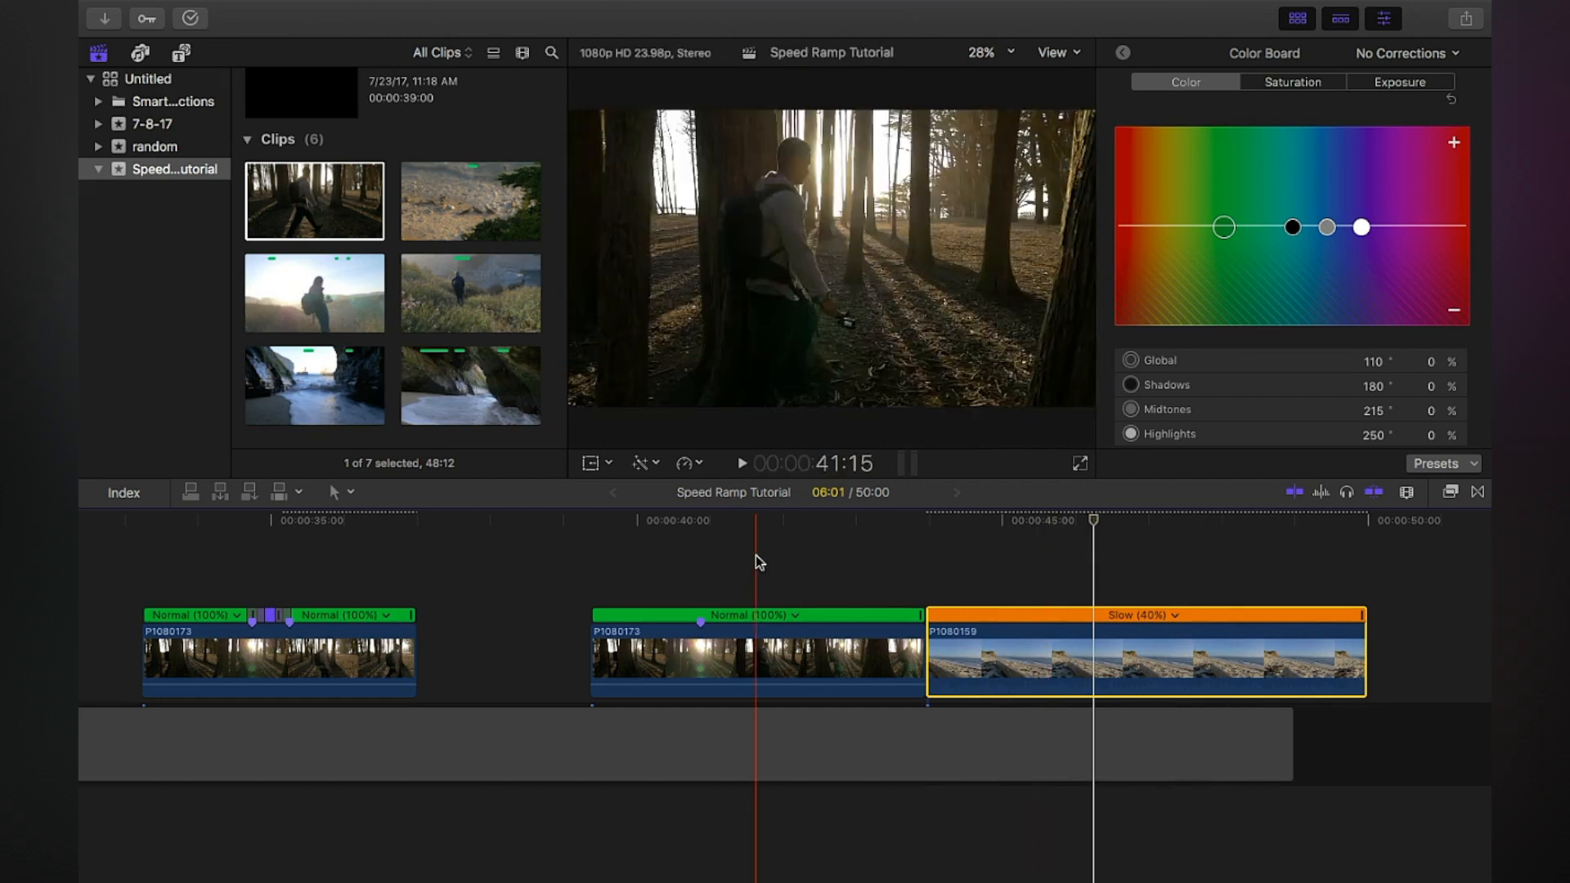
key("space")
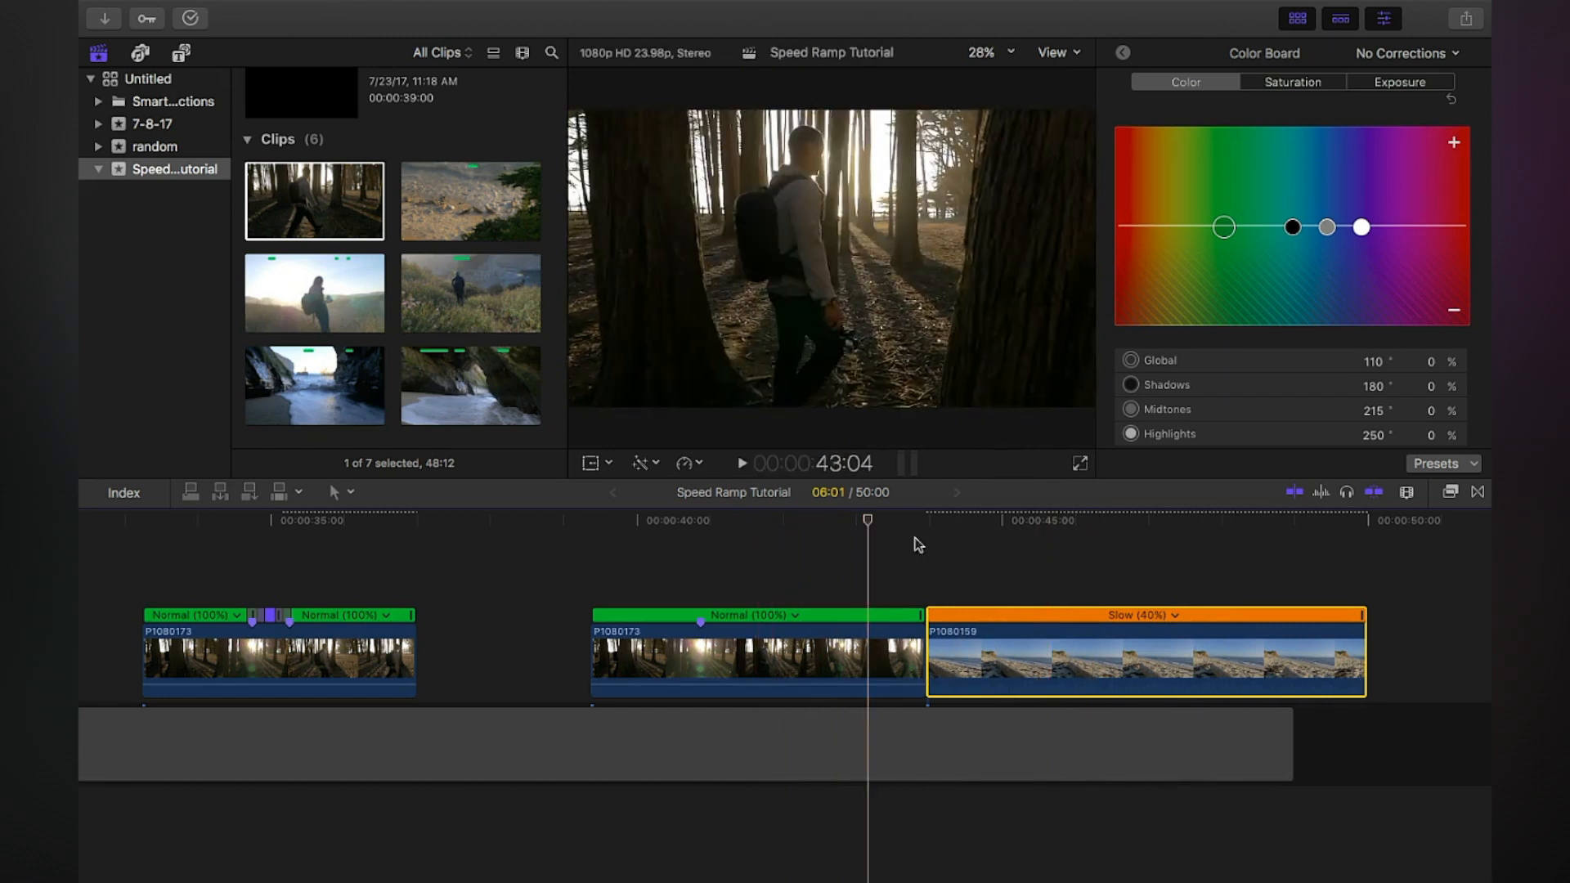
Step: Speed the second forest clip's latter part up to 20x, close the gap to the beach clip and scrub the result
left_click(847, 683)
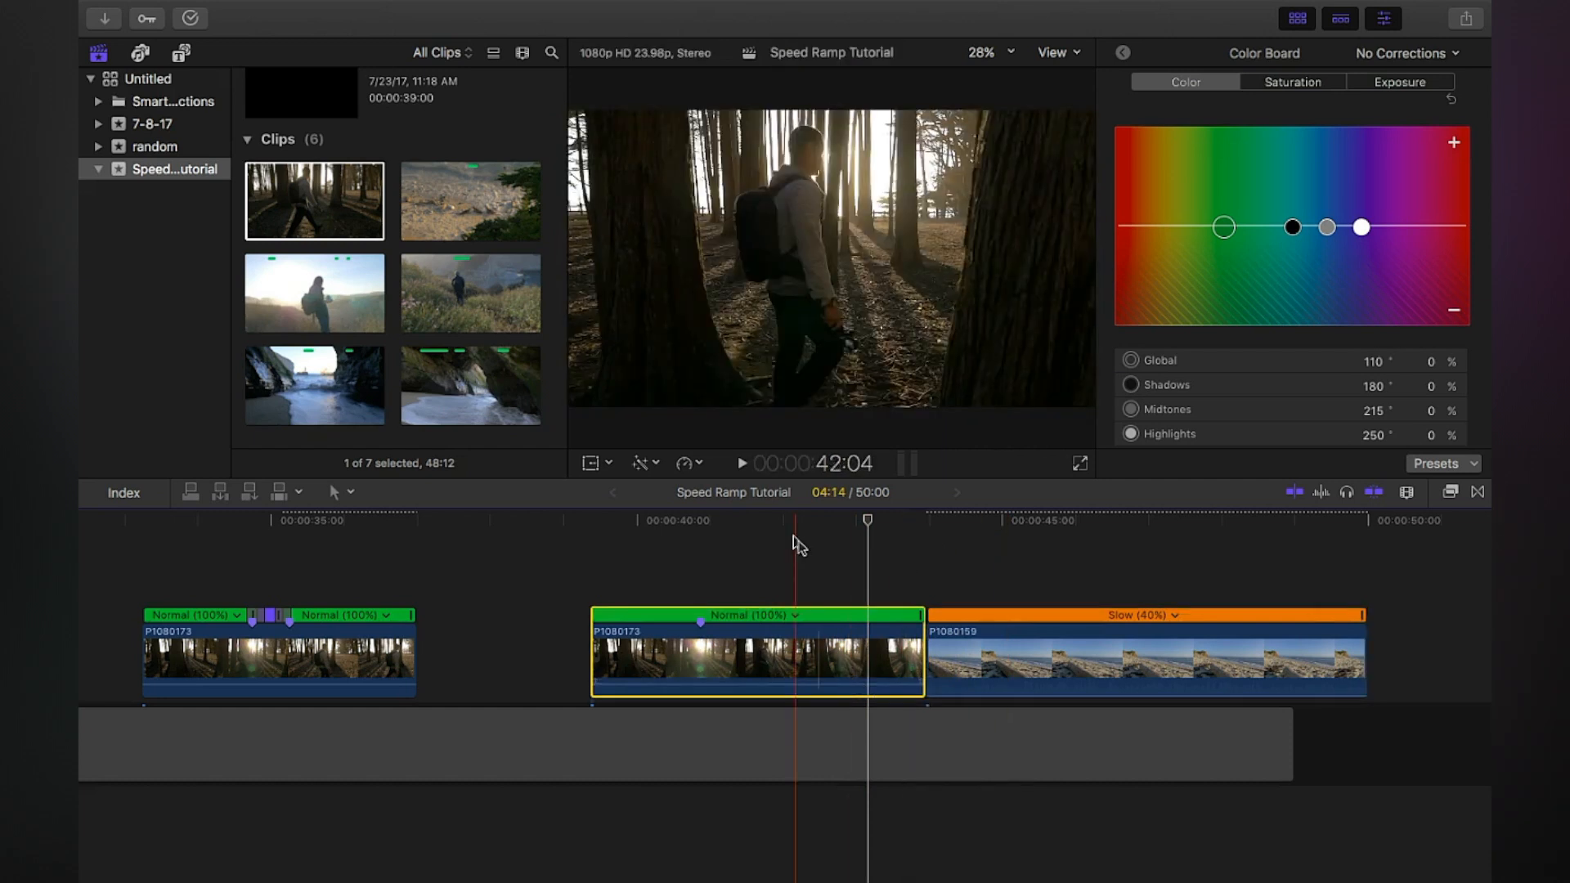
mouse_move(771, 521)
left_mouse_down()
mouse_move(819, 521)
mouse_move(785, 525)
left_mouse_up()
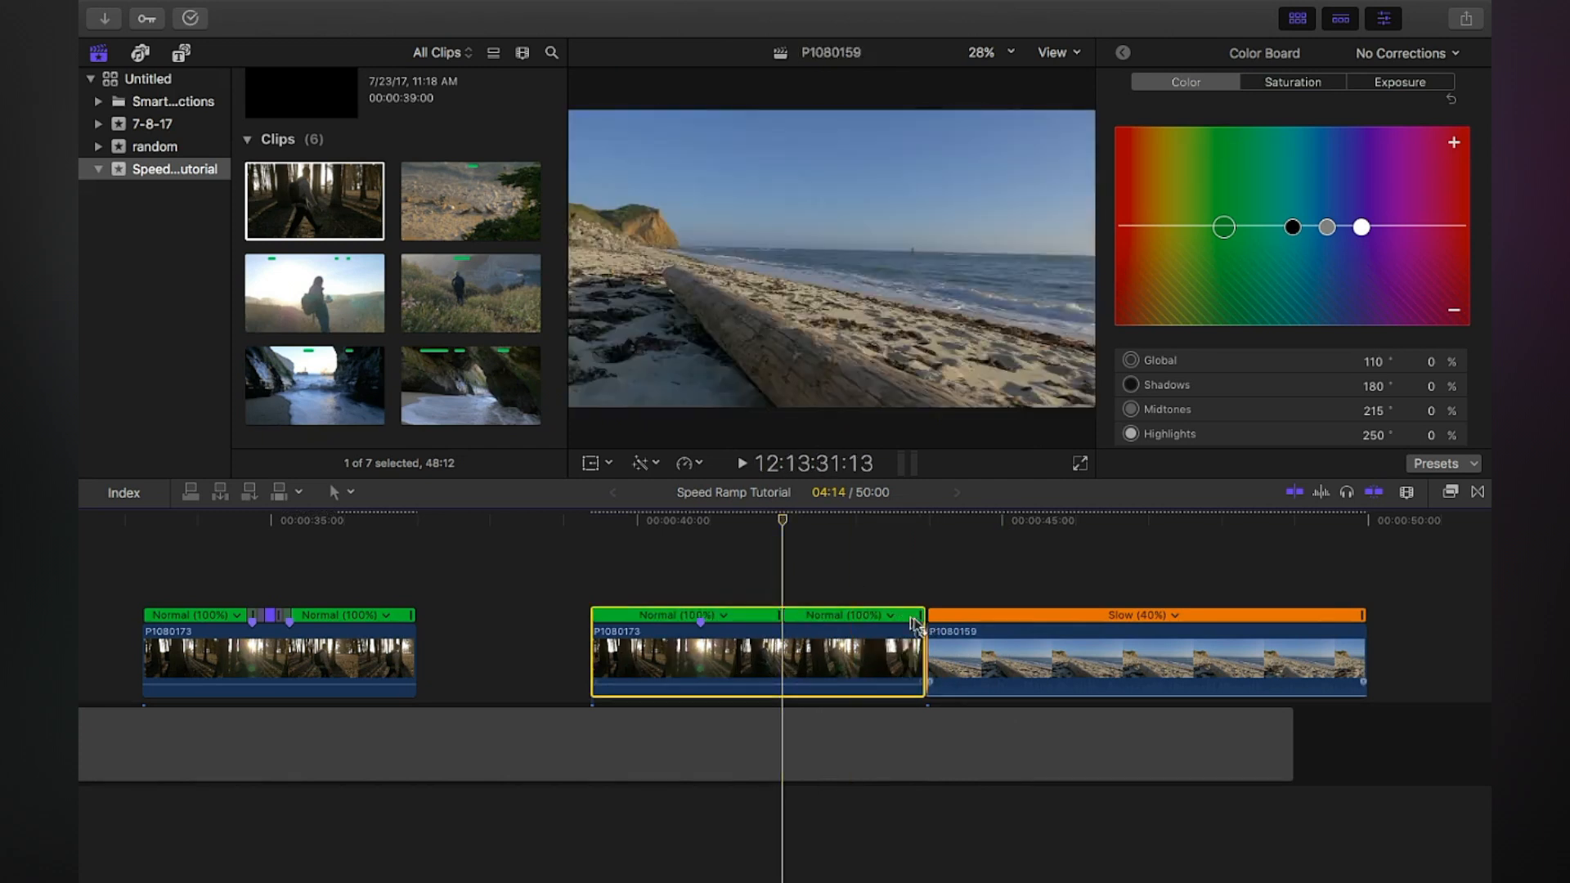
left_click(890, 615)
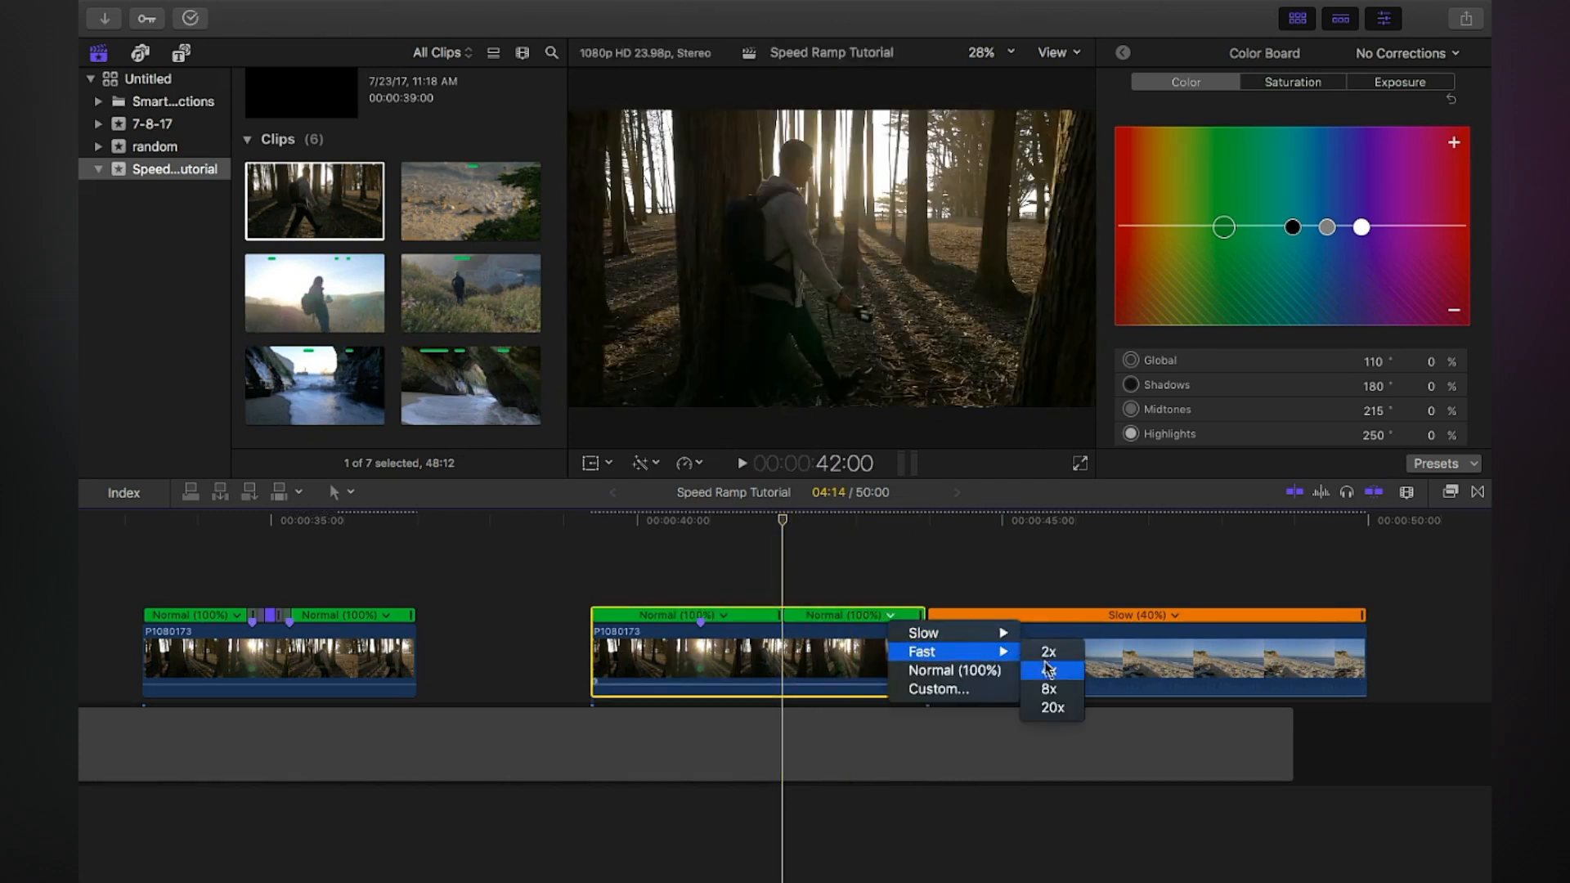
left_click(1054, 709)
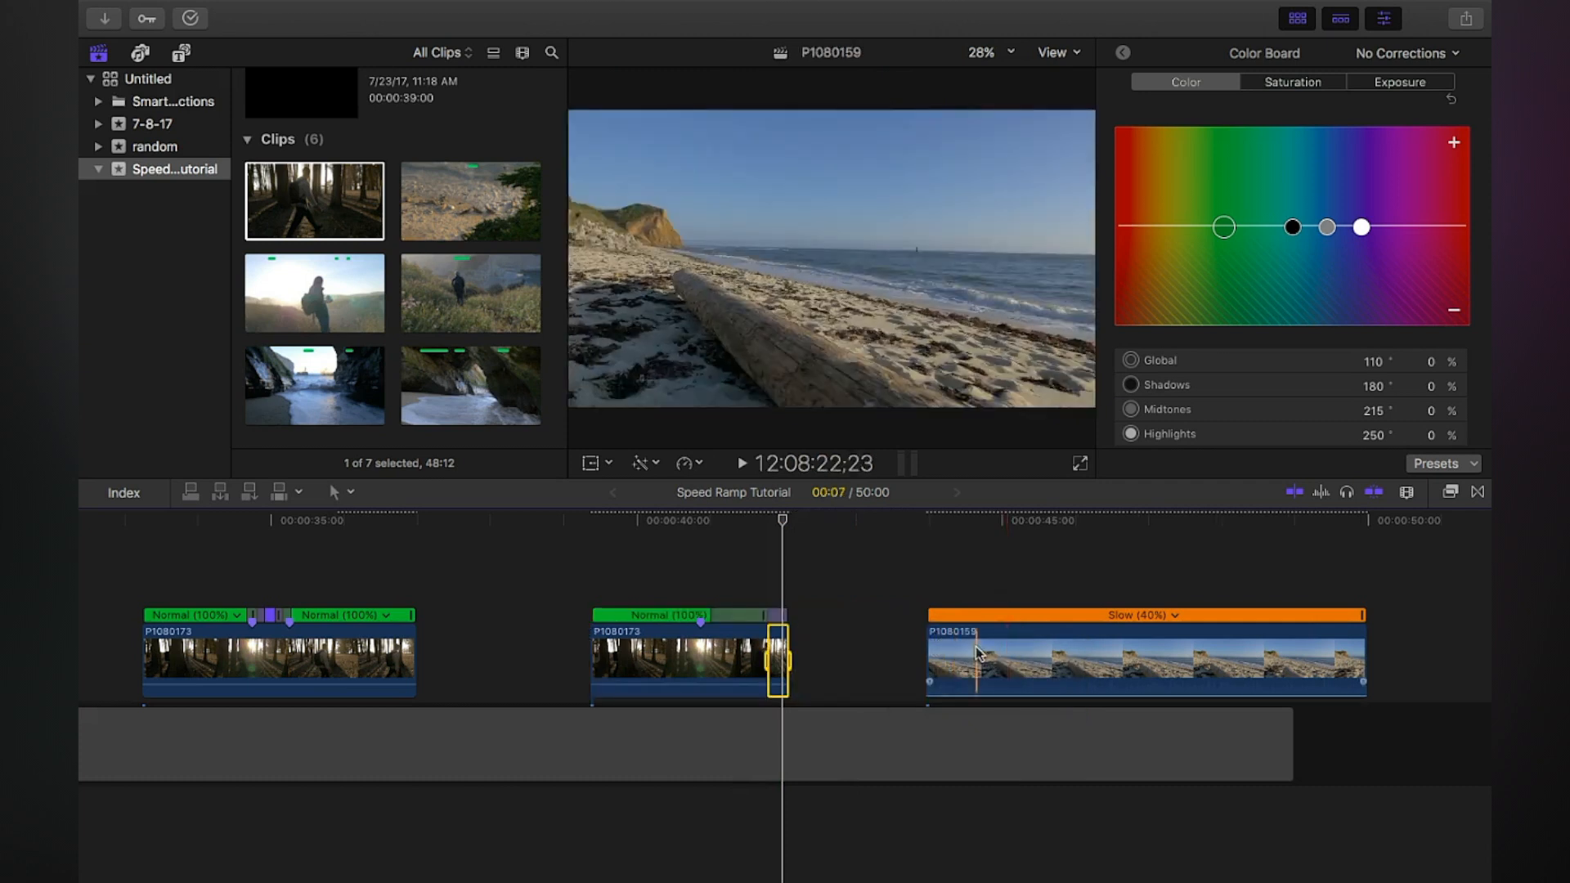
left_click_drag(970, 653, 829, 653)
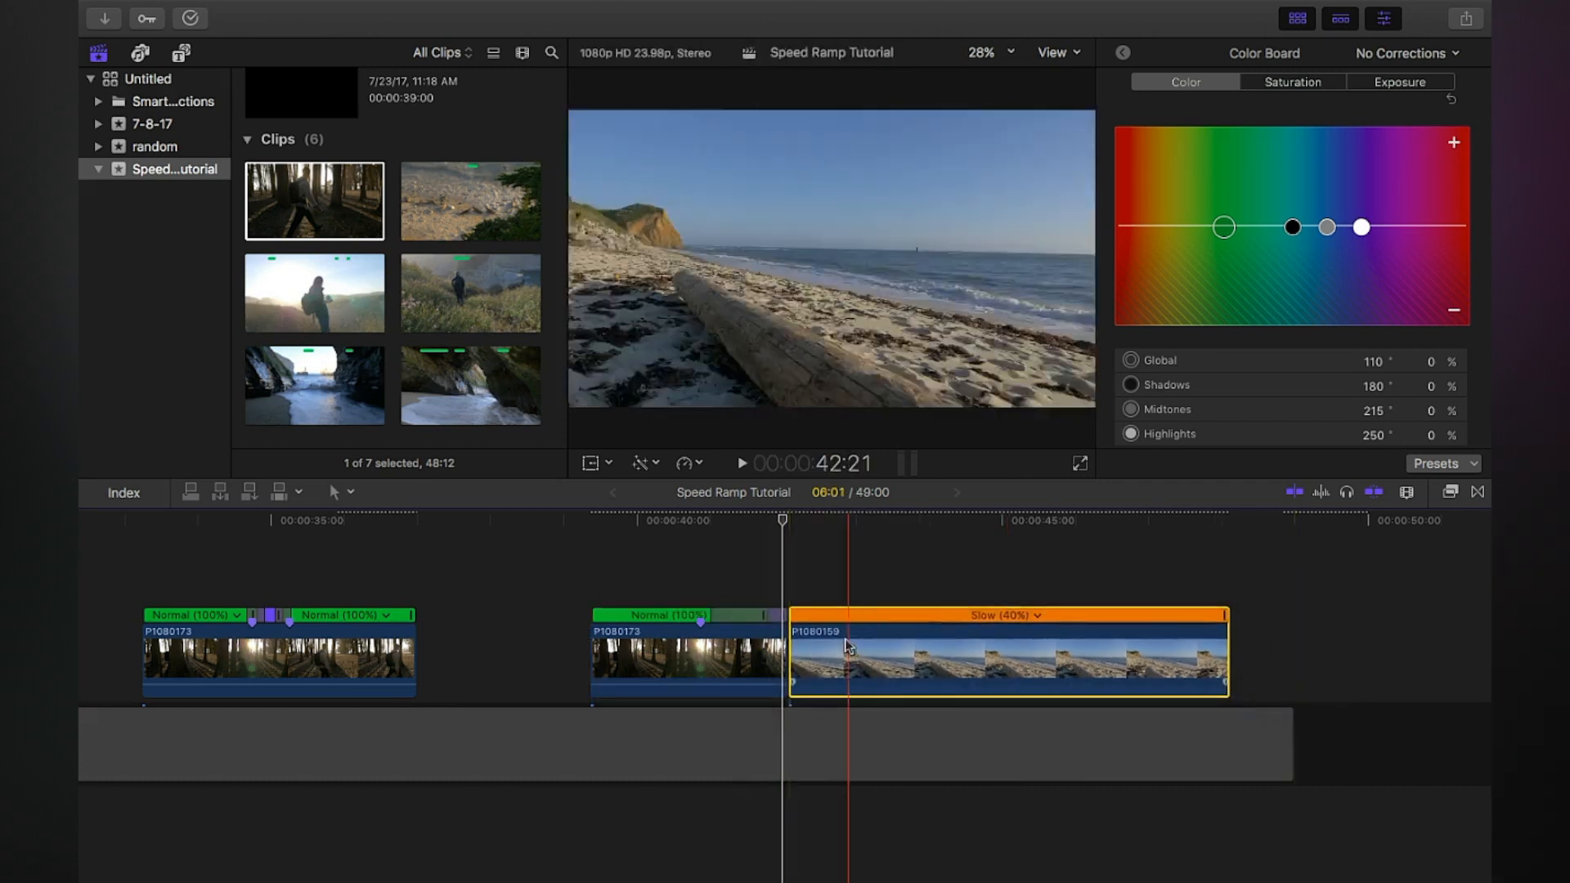
left_click_drag(792, 522, 965, 521)
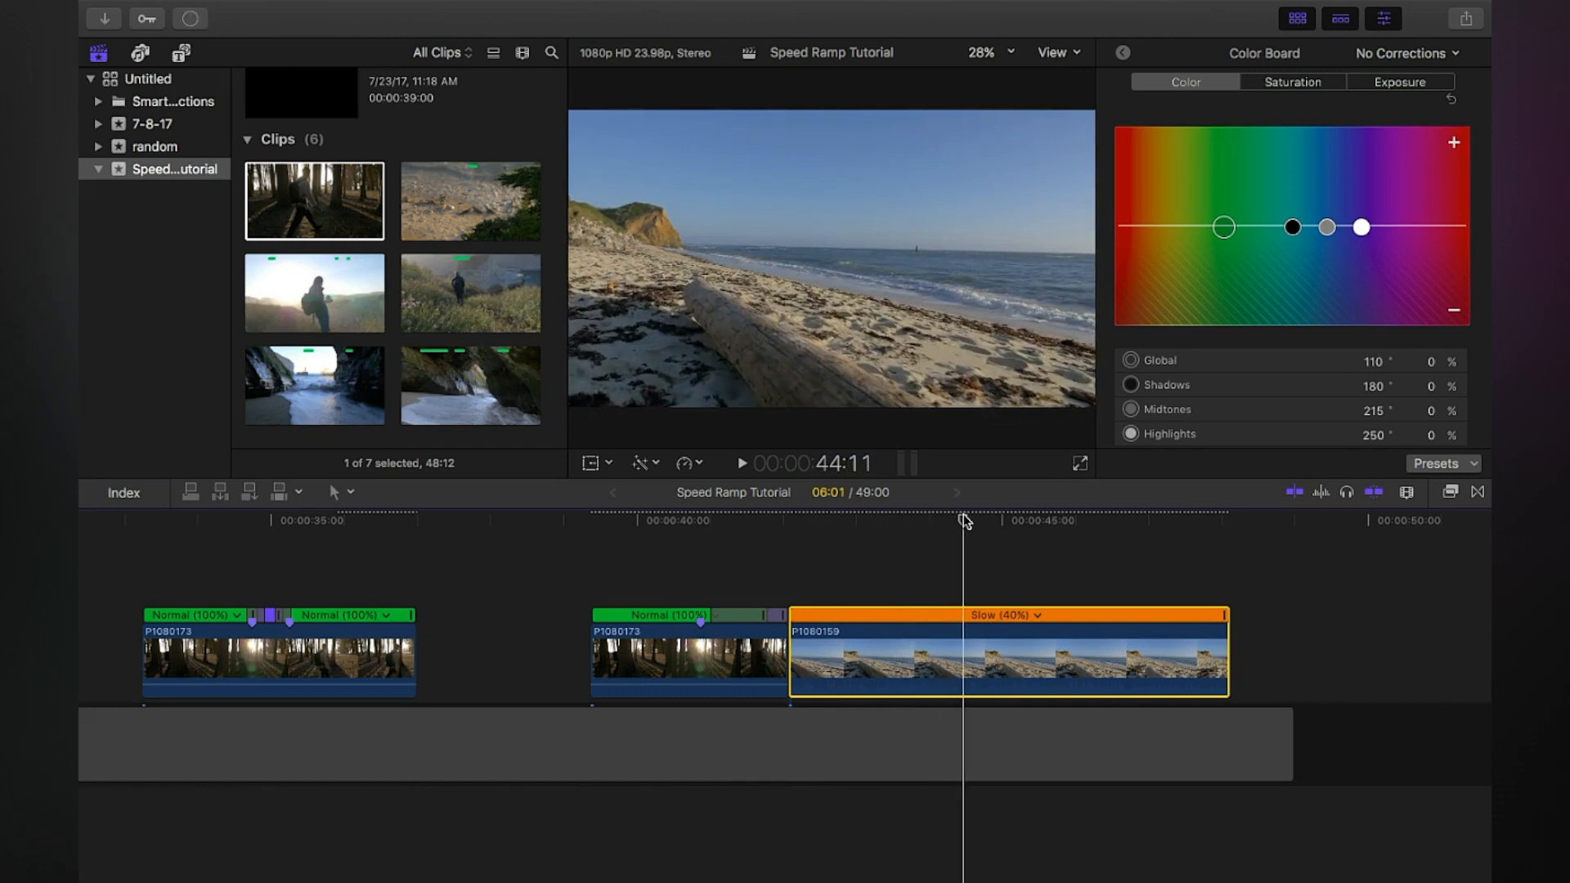
Step: Set the beach clip's opening section to Fast 20x and play the new ramp from the forest clip
left_click(904, 615)
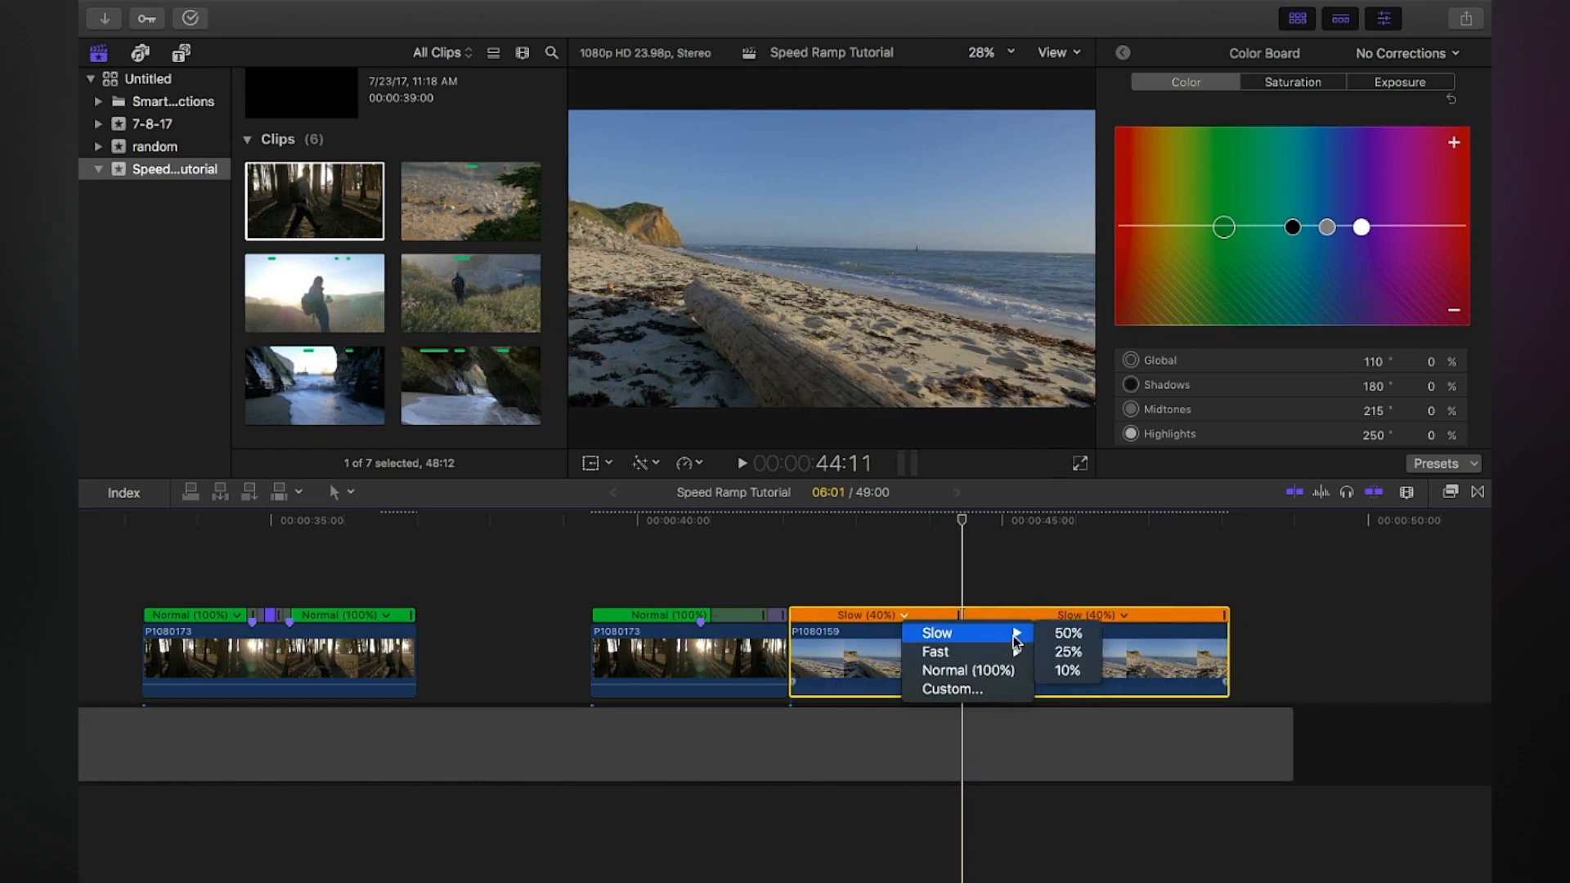
left_click(1063, 708)
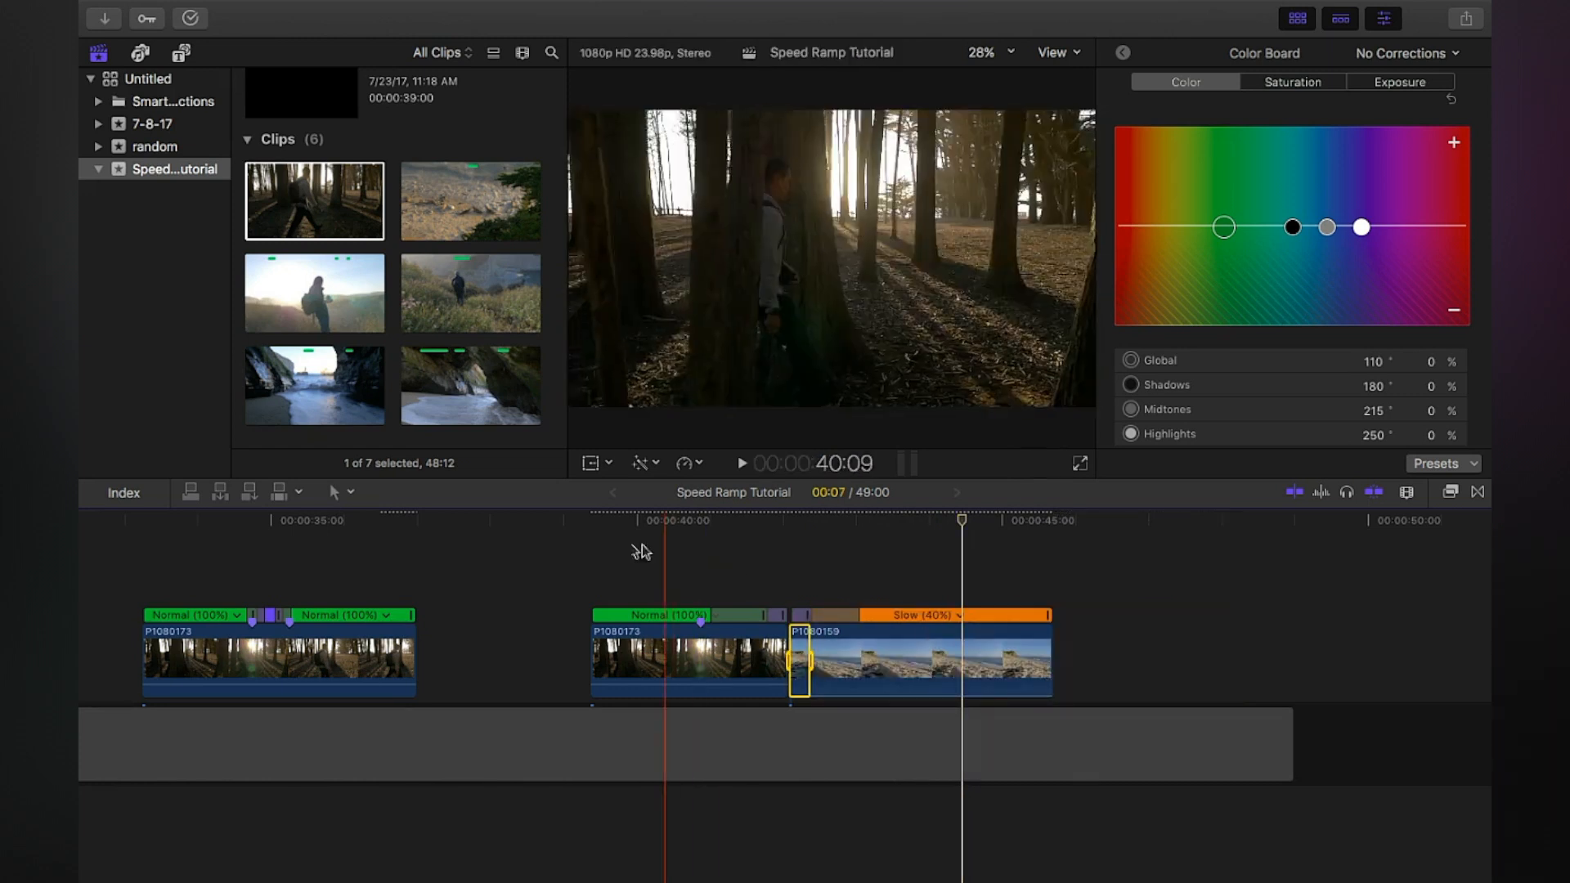
left_click(599, 536)
key("space")
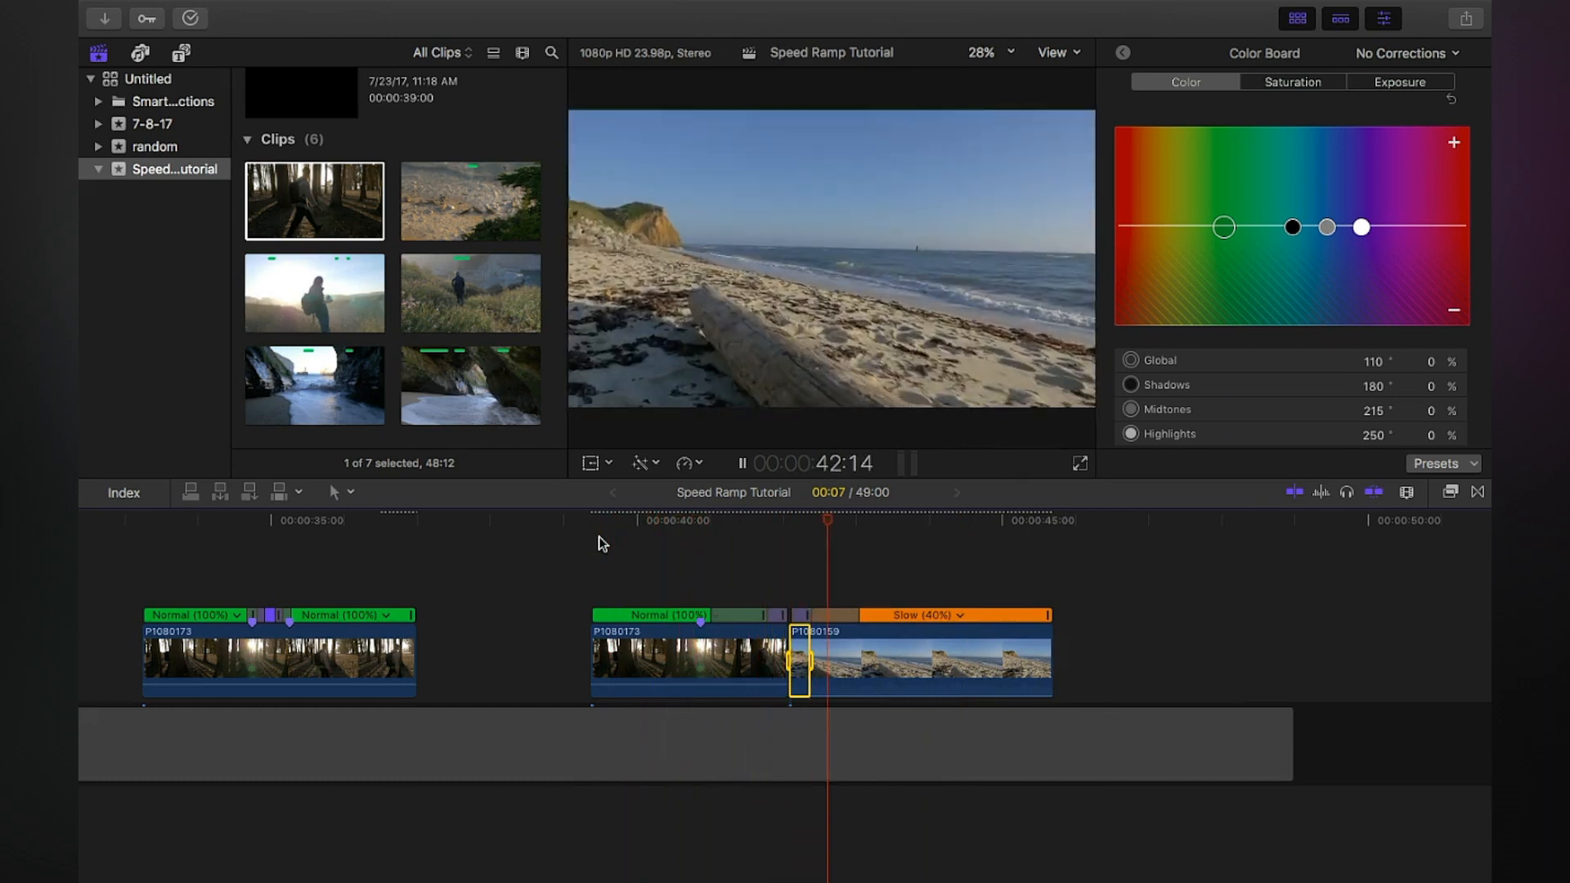
Step: Extend the forest clip's end to keep its sped-up tail butted against the moved beach clip, then review playback
left_click_drag(866, 641, 909, 640)
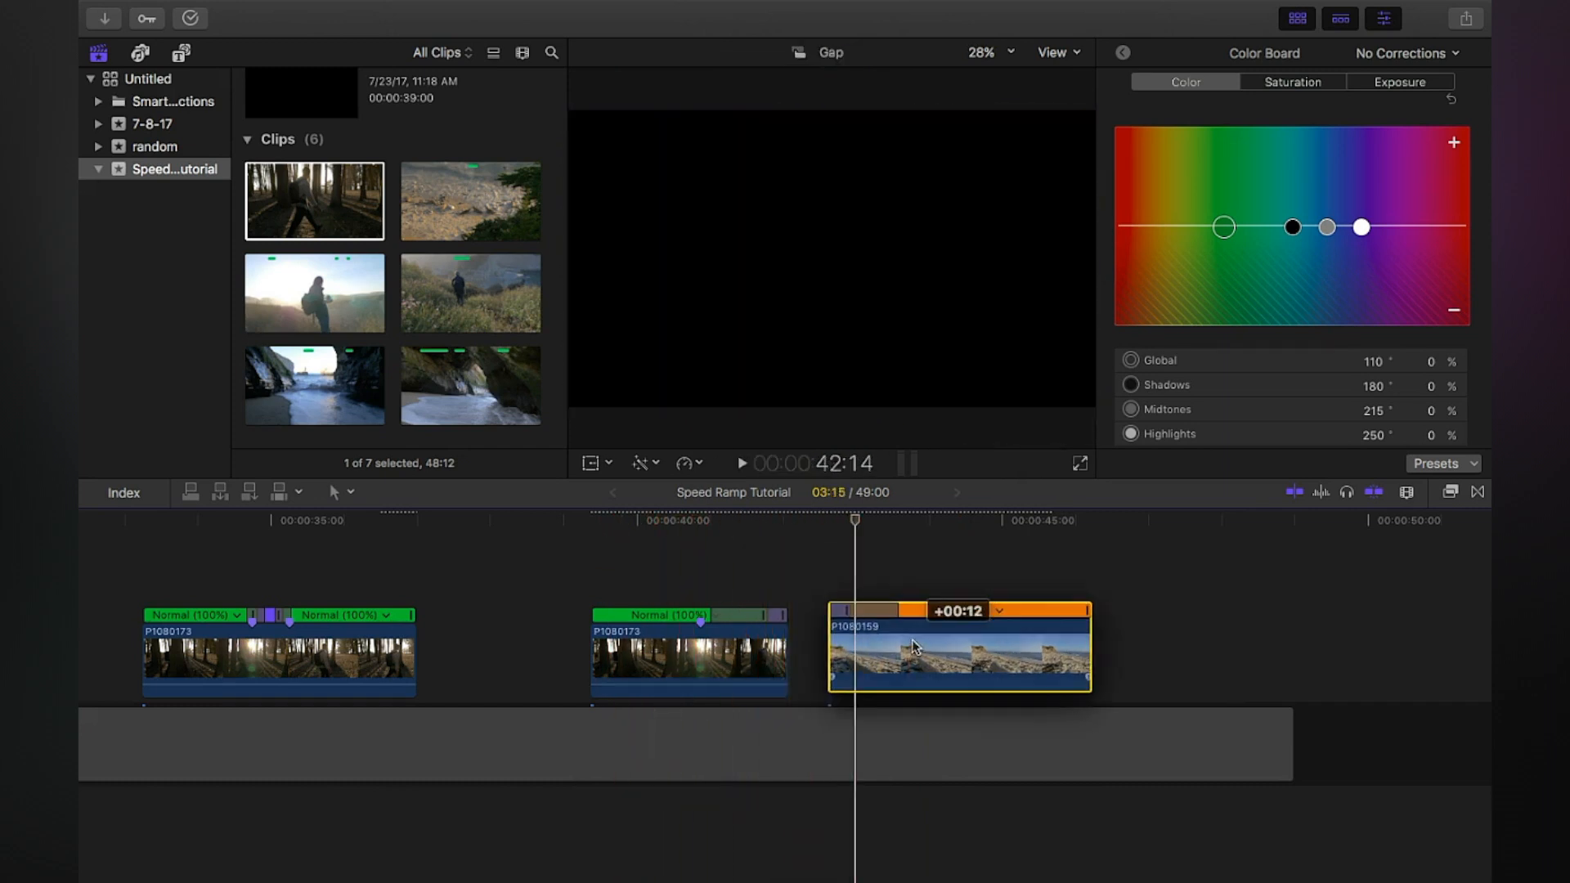
scroll(907, 640, "up", 3)
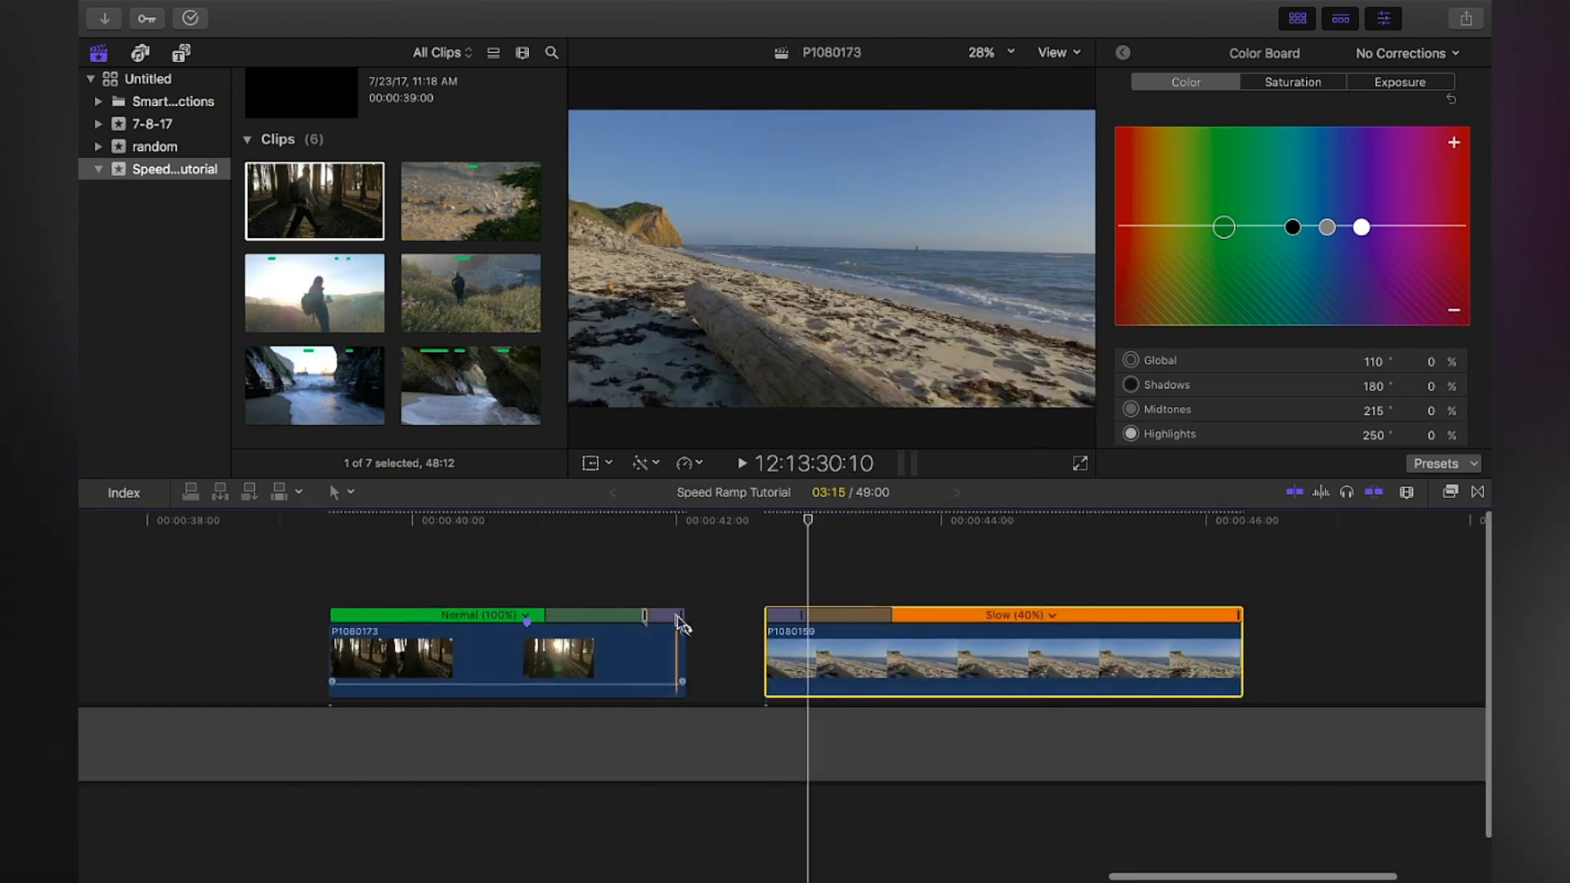
left_click_drag(679, 626, 794, 647)
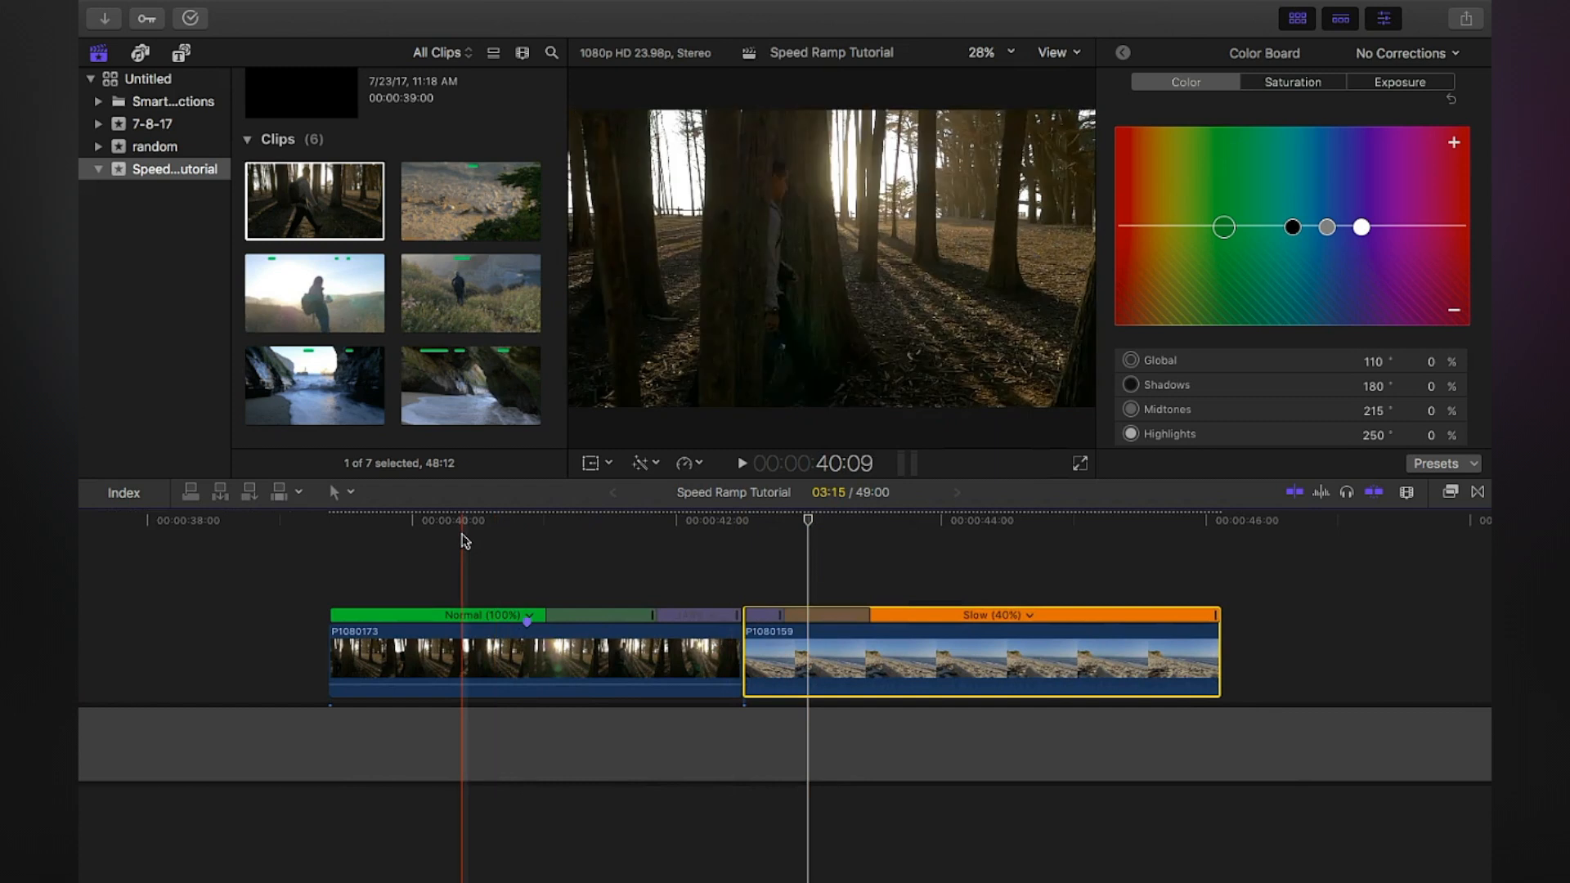
key("space")
left_click_drag(743, 638, 685, 638)
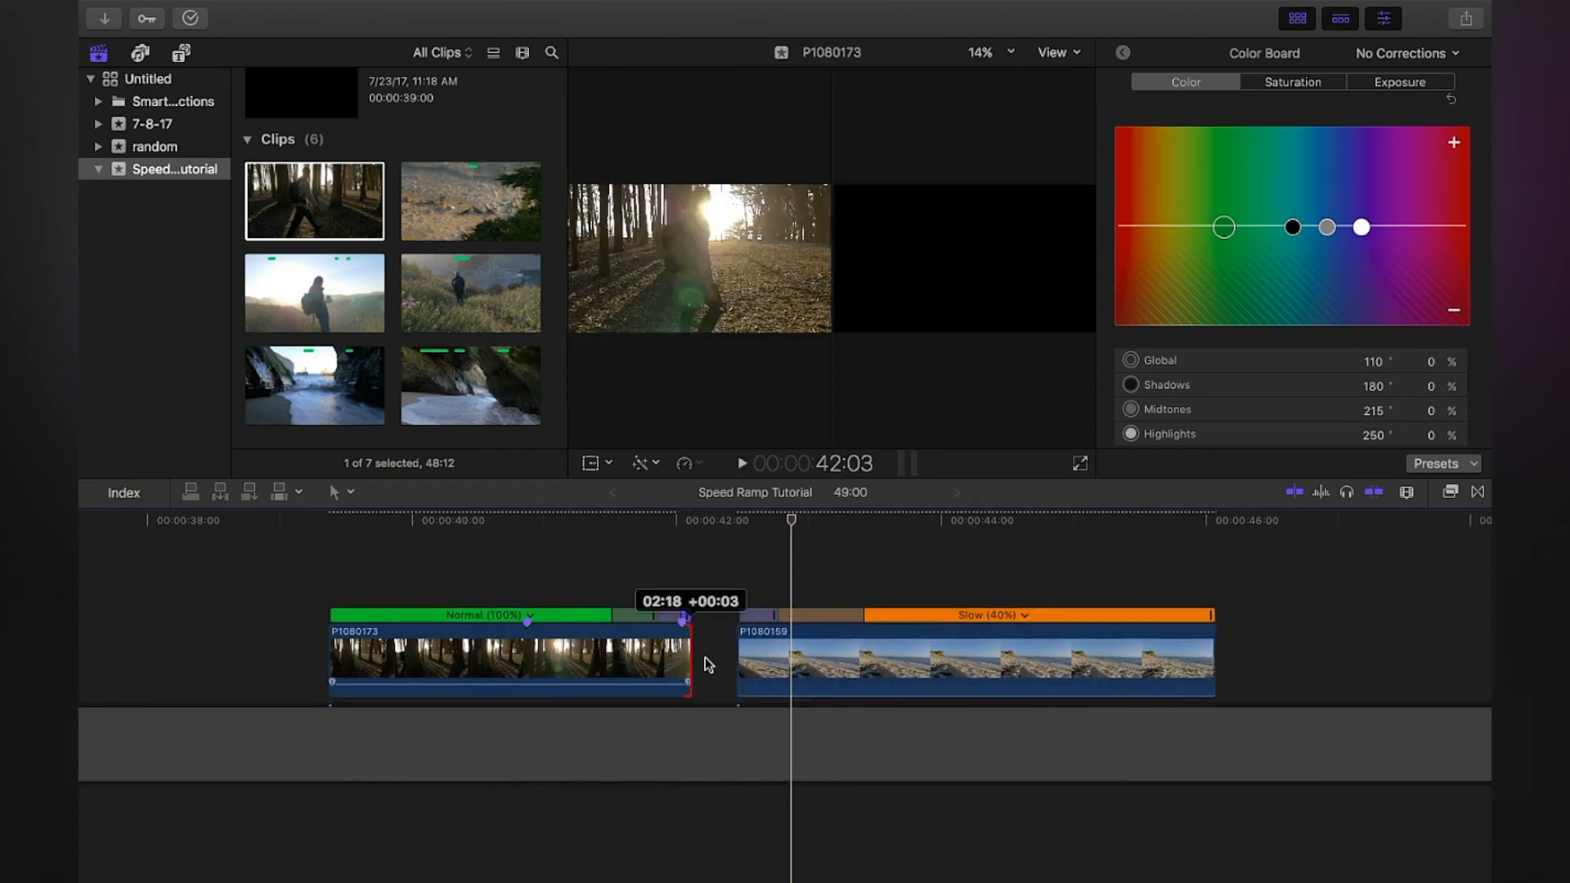
left_click(326, 561)
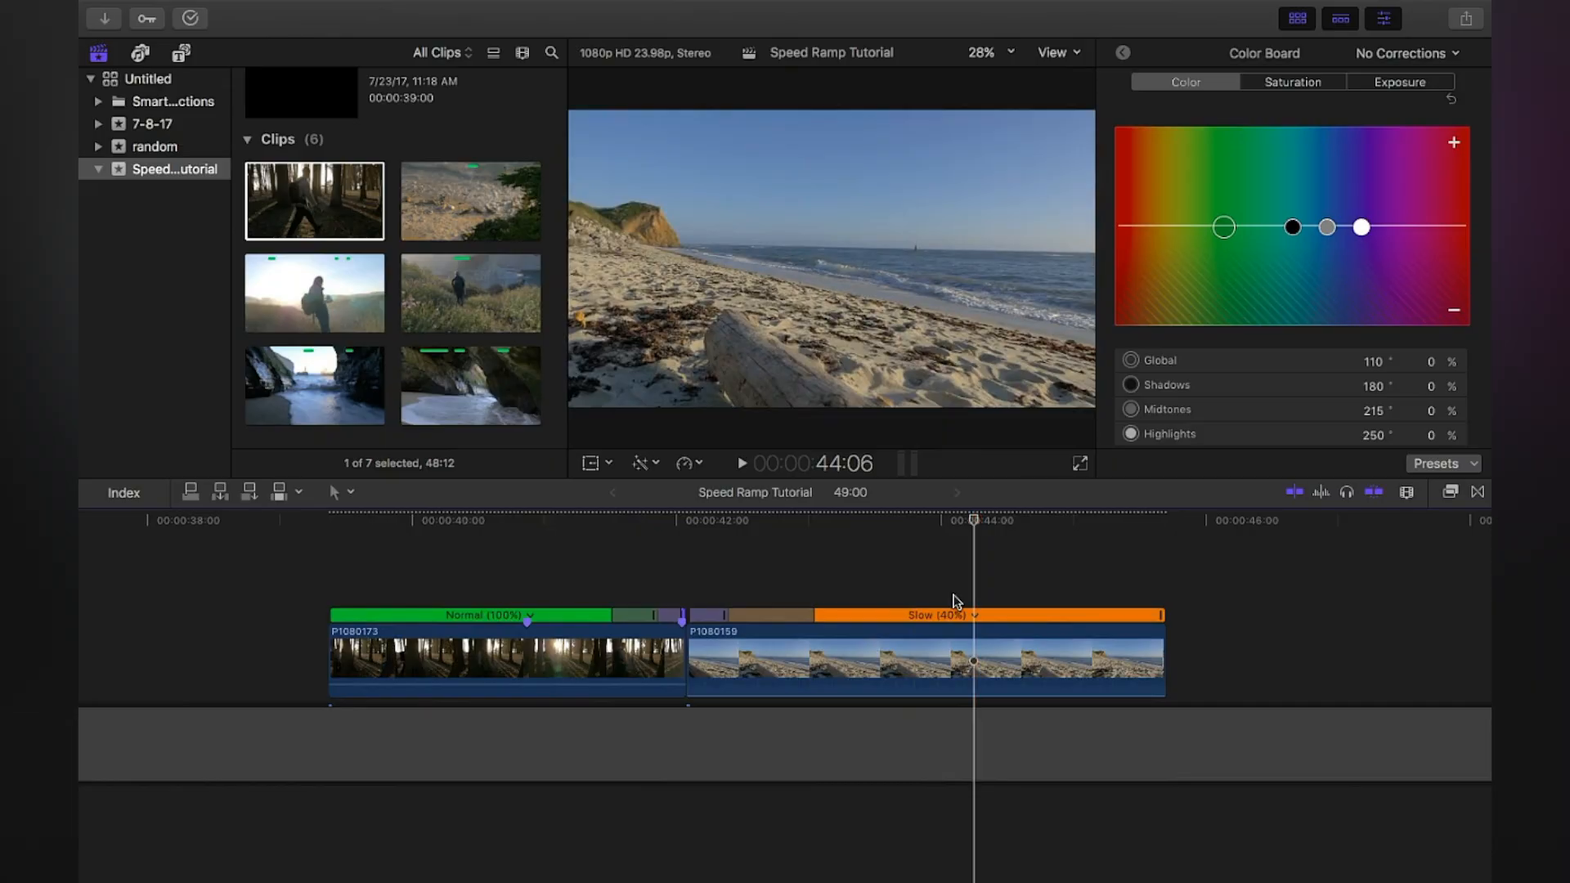
Step: Review the timeline zoomed out, then roll-trim the forest-to-beach cut by one frame
key("super+minus")
key("super+minus")
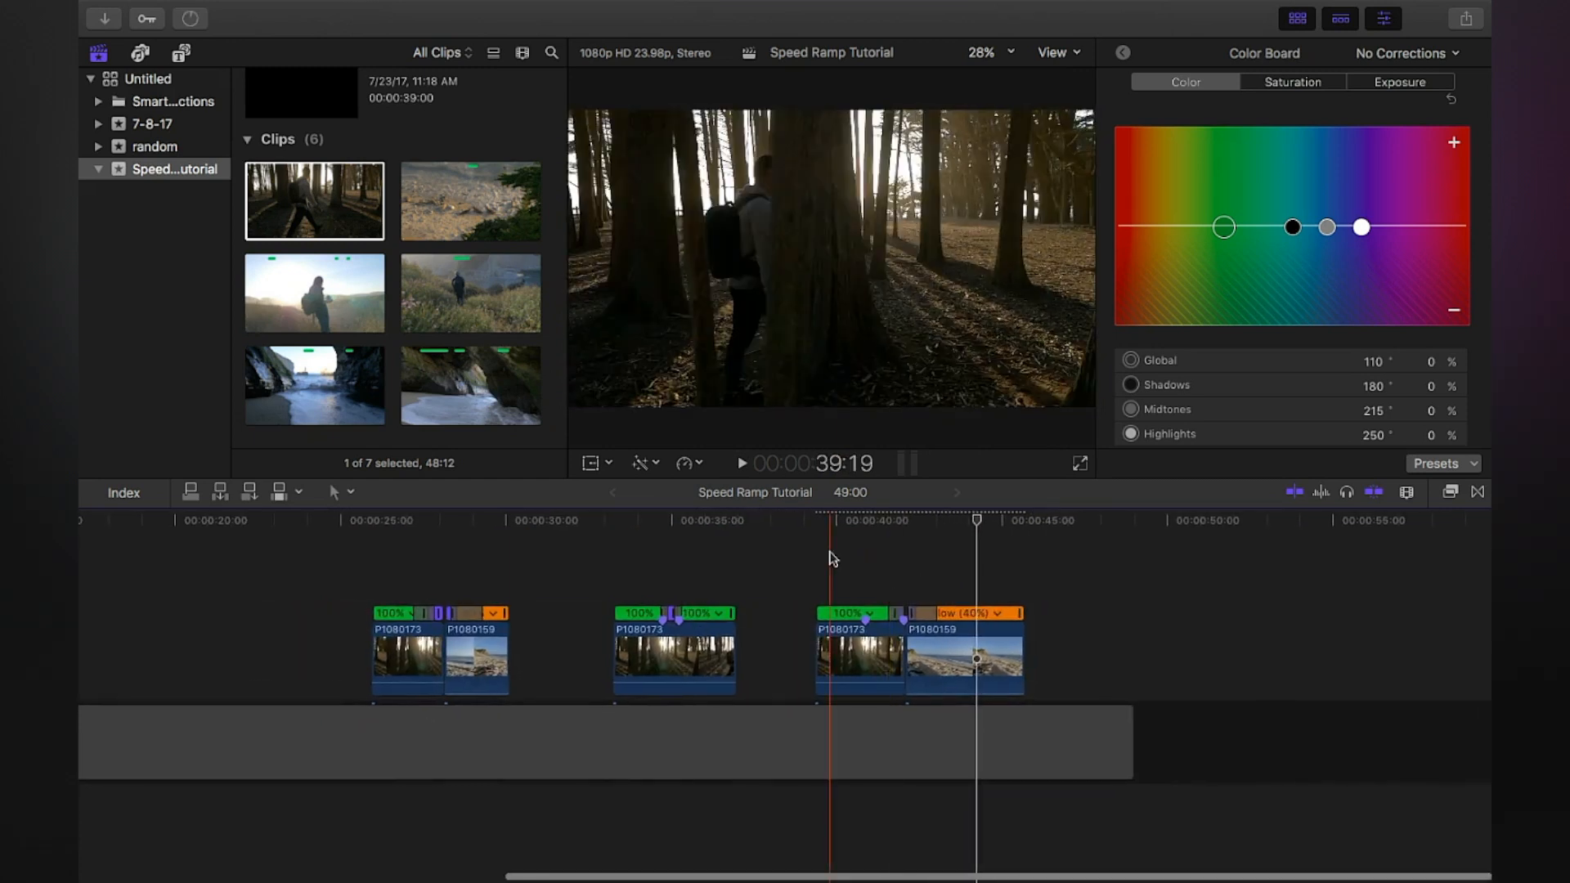
key("space")
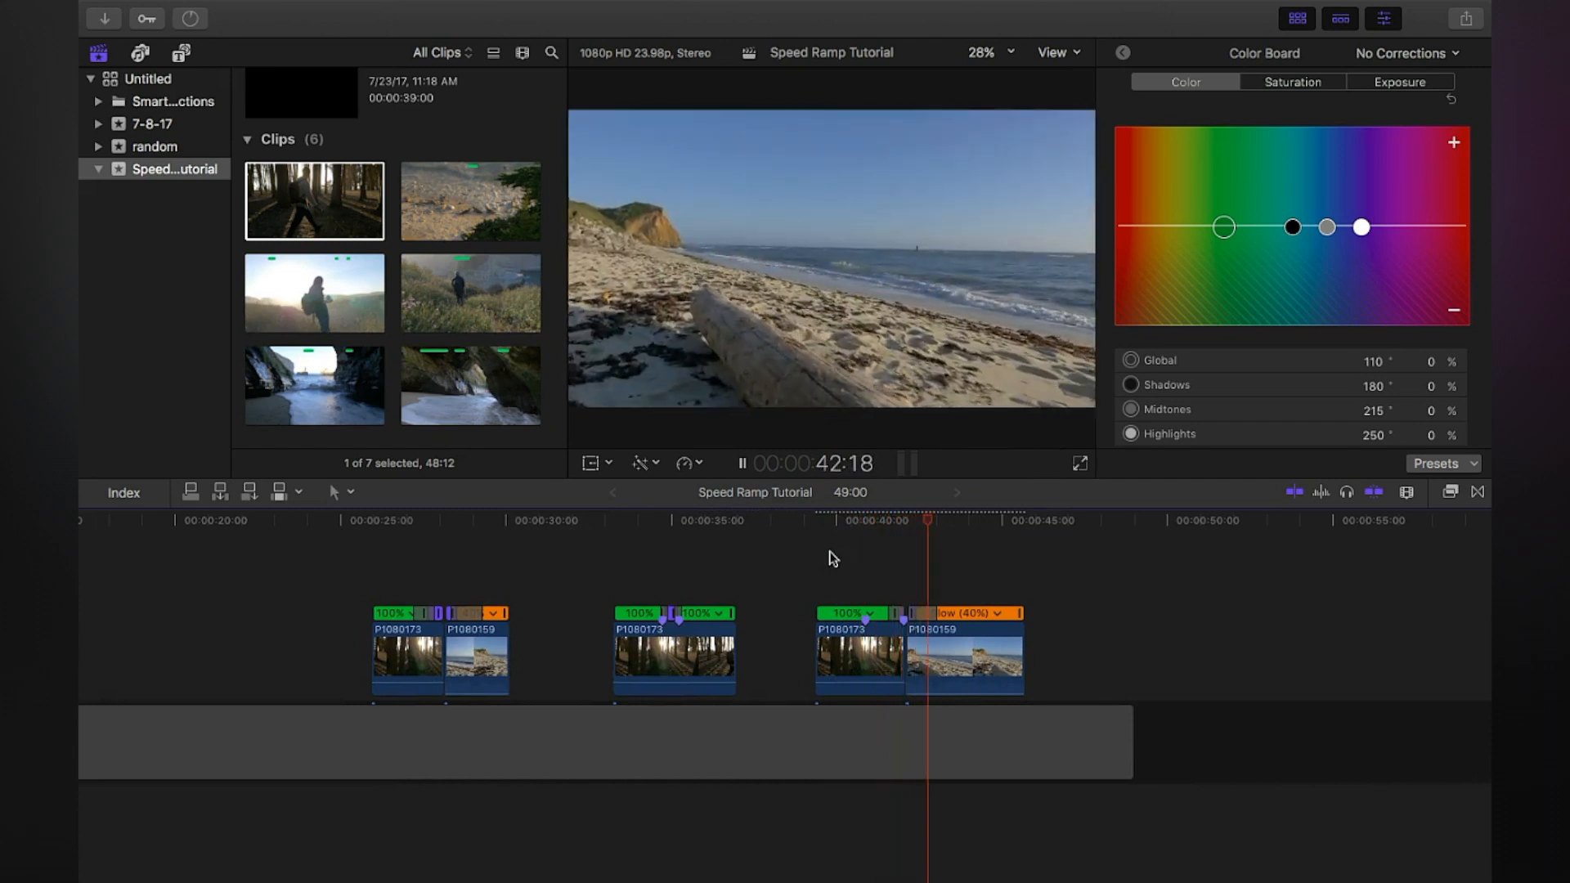
key("space")
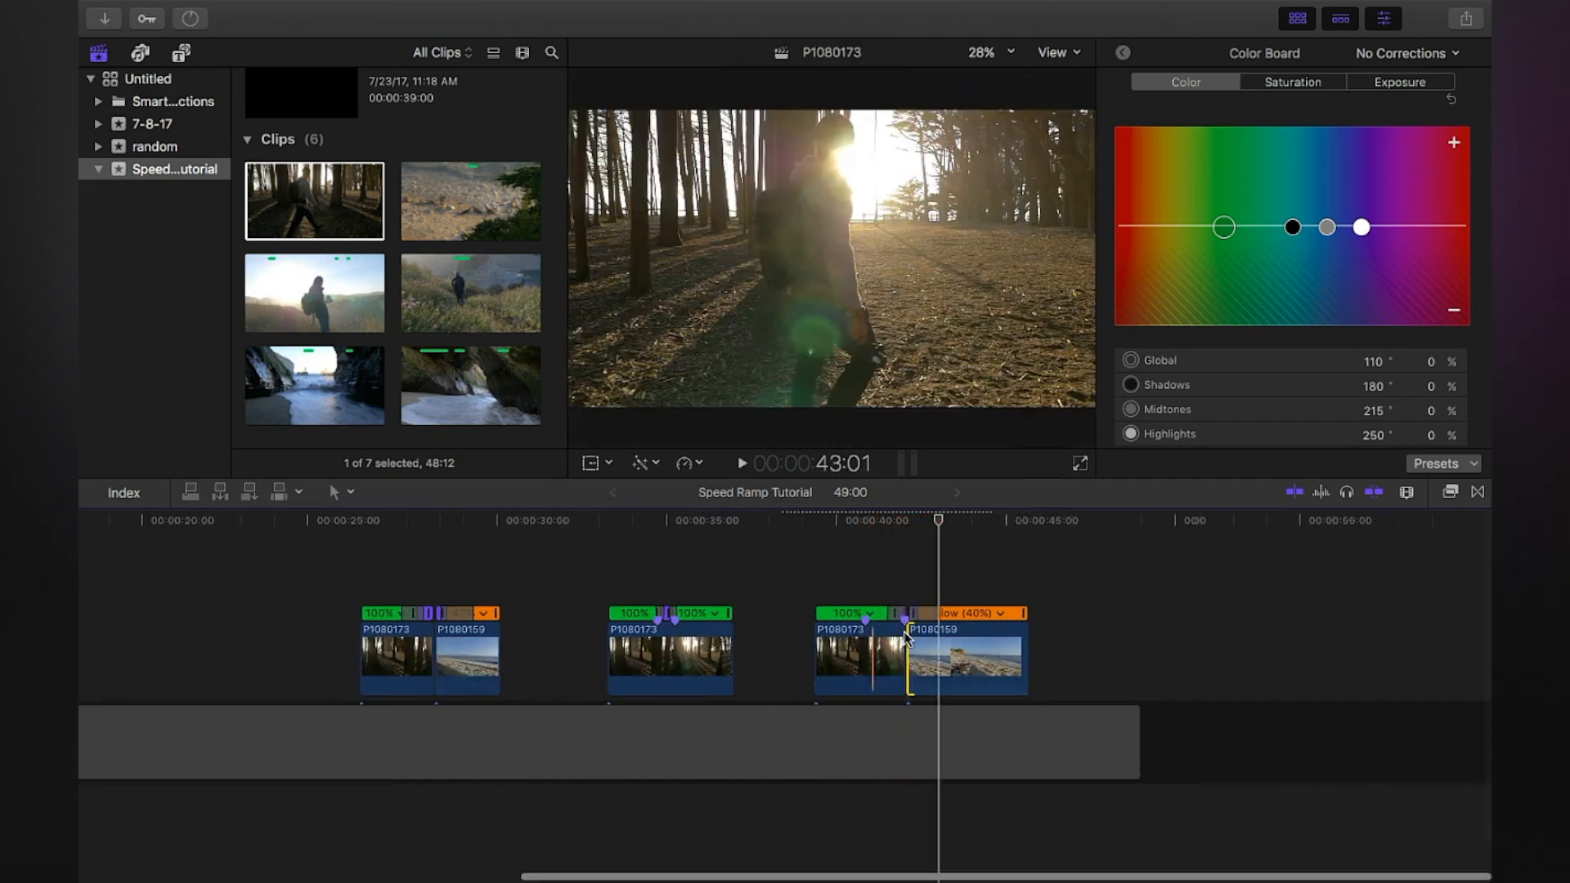
key("super+equal")
key("super+equal")
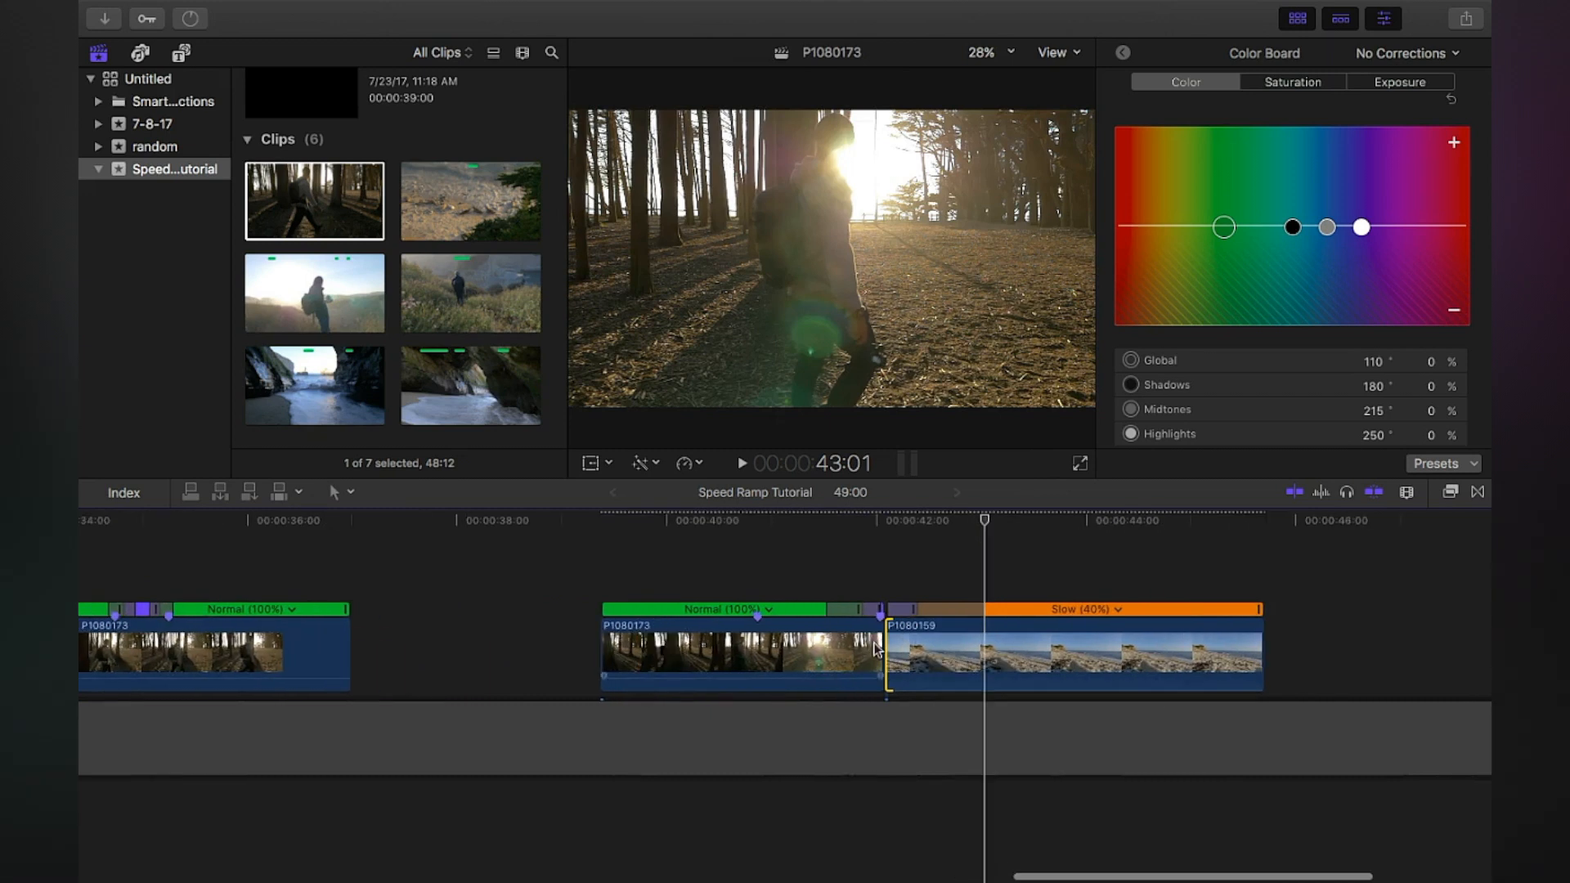
left_click_drag(877, 650, 884, 646)
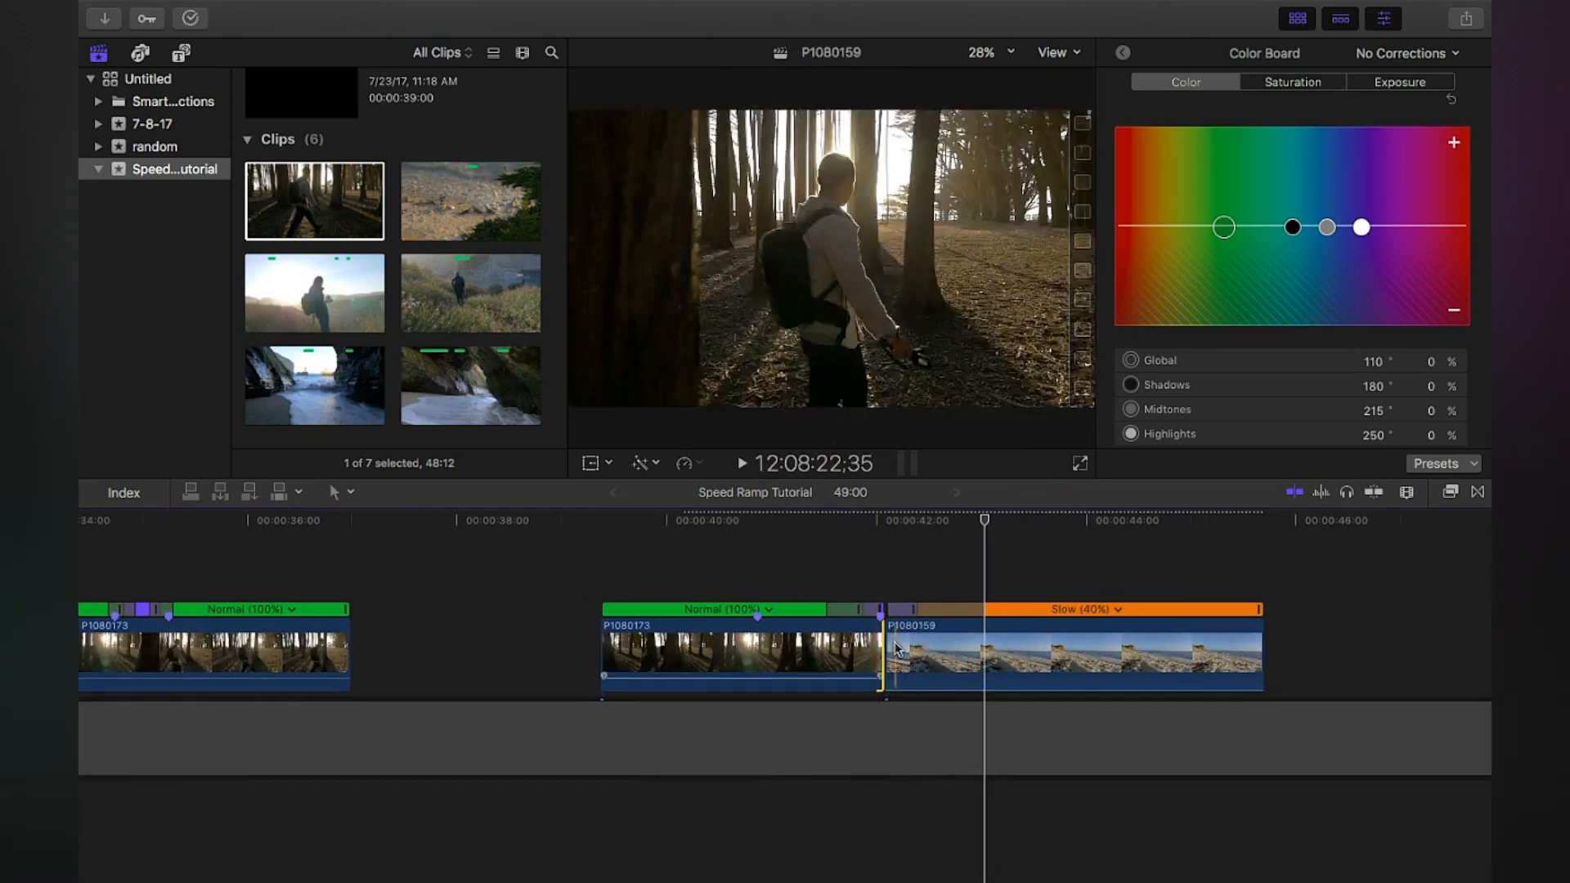
left_click_drag(883, 646, 918, 653)
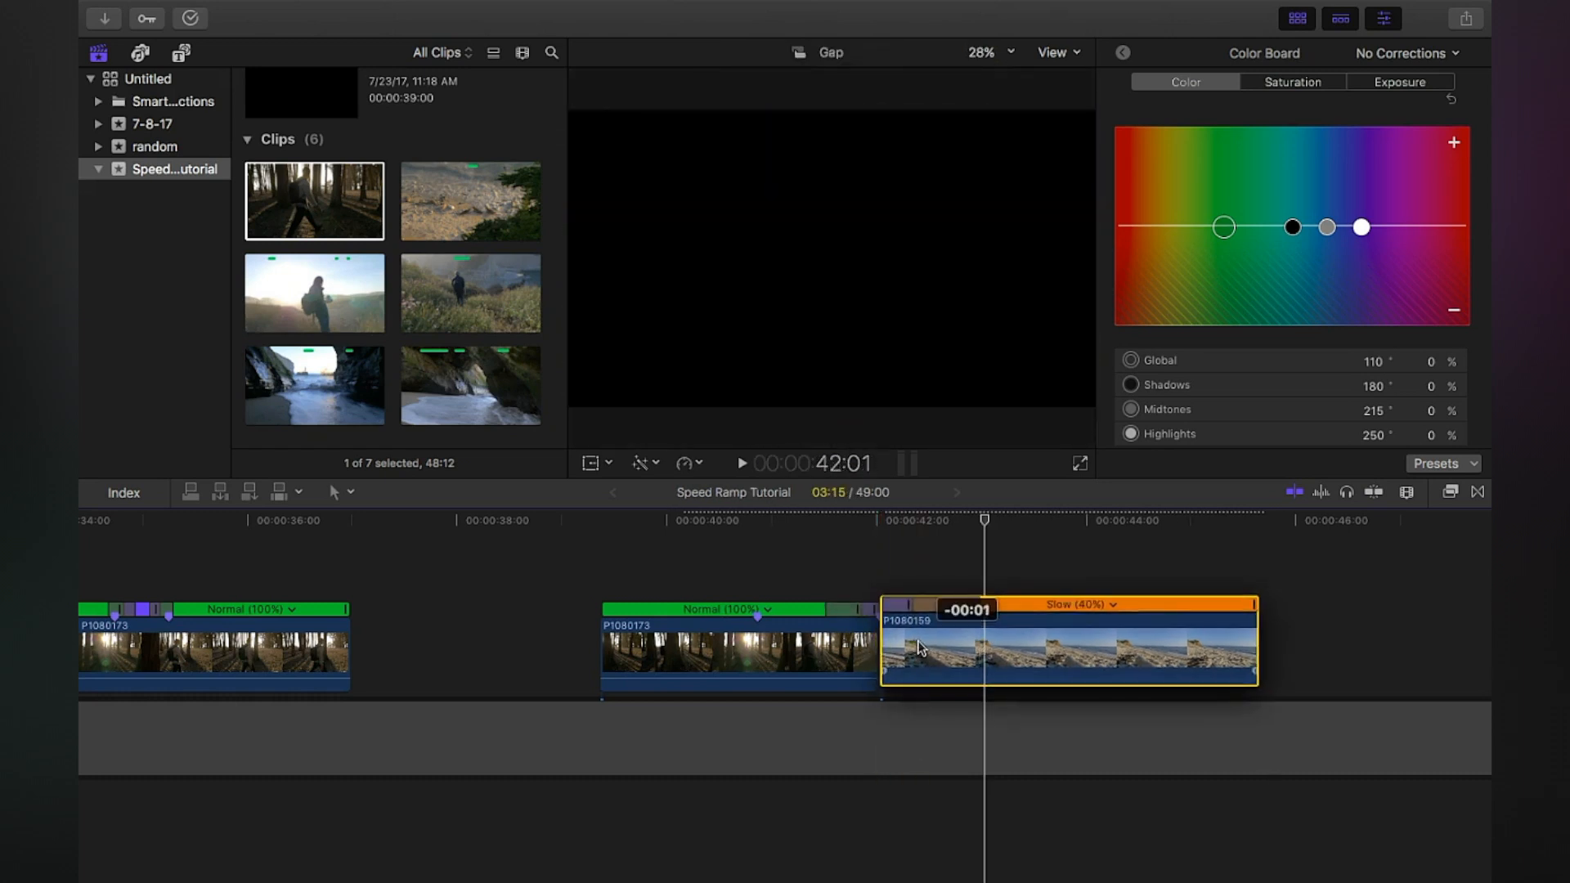
Step: Add a Cross Dissolve with Cmd+T at the cut, review it, and lengthen the transition slightly
key("super+t")
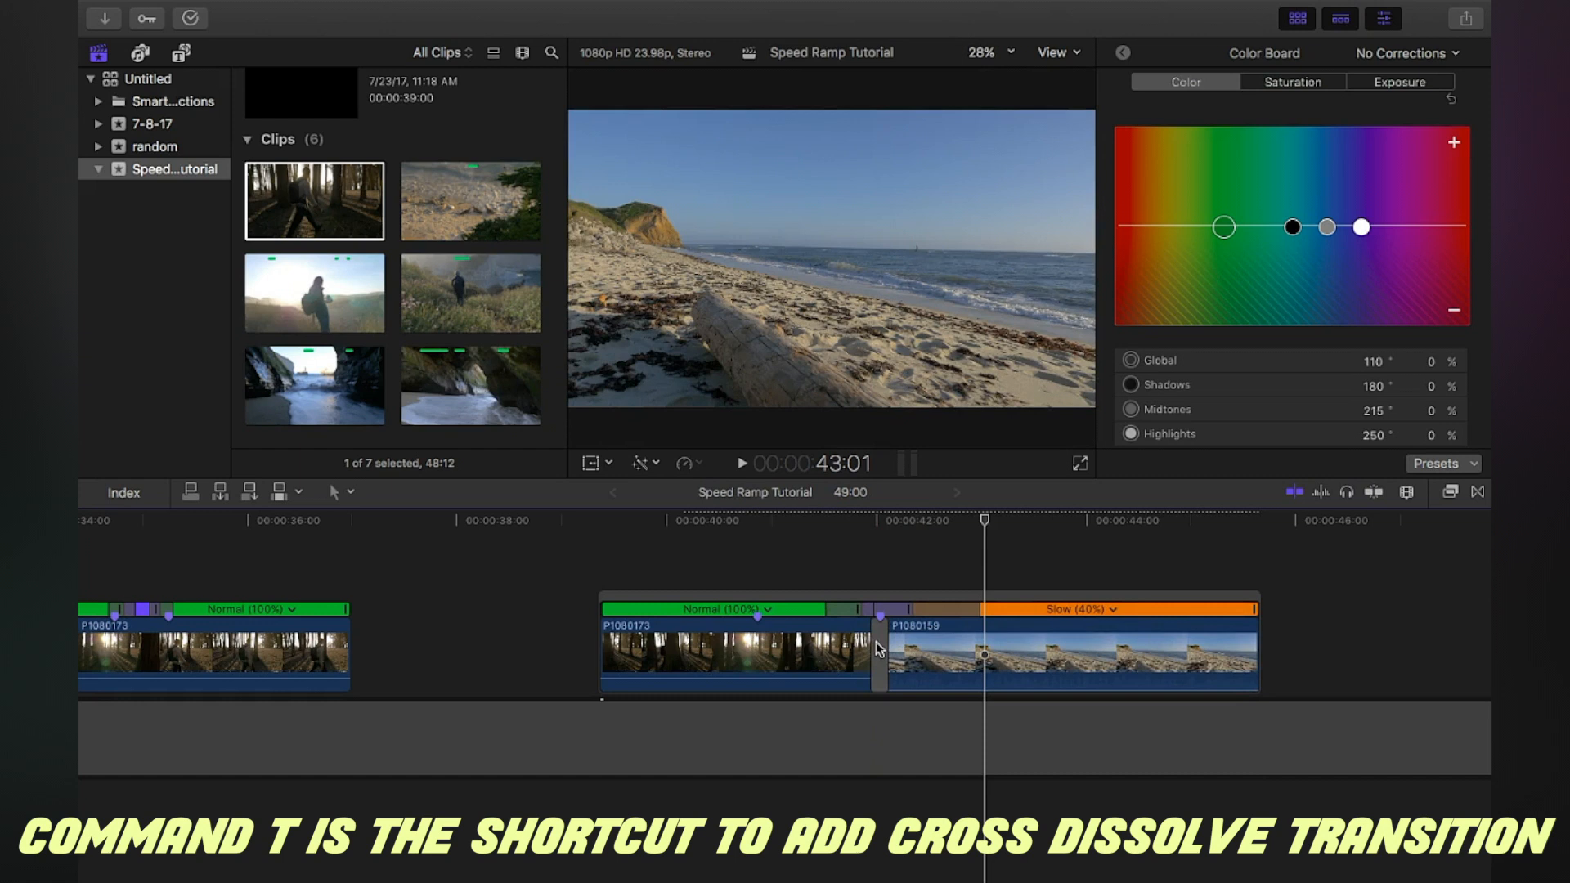
left_click(796, 531)
key("space")
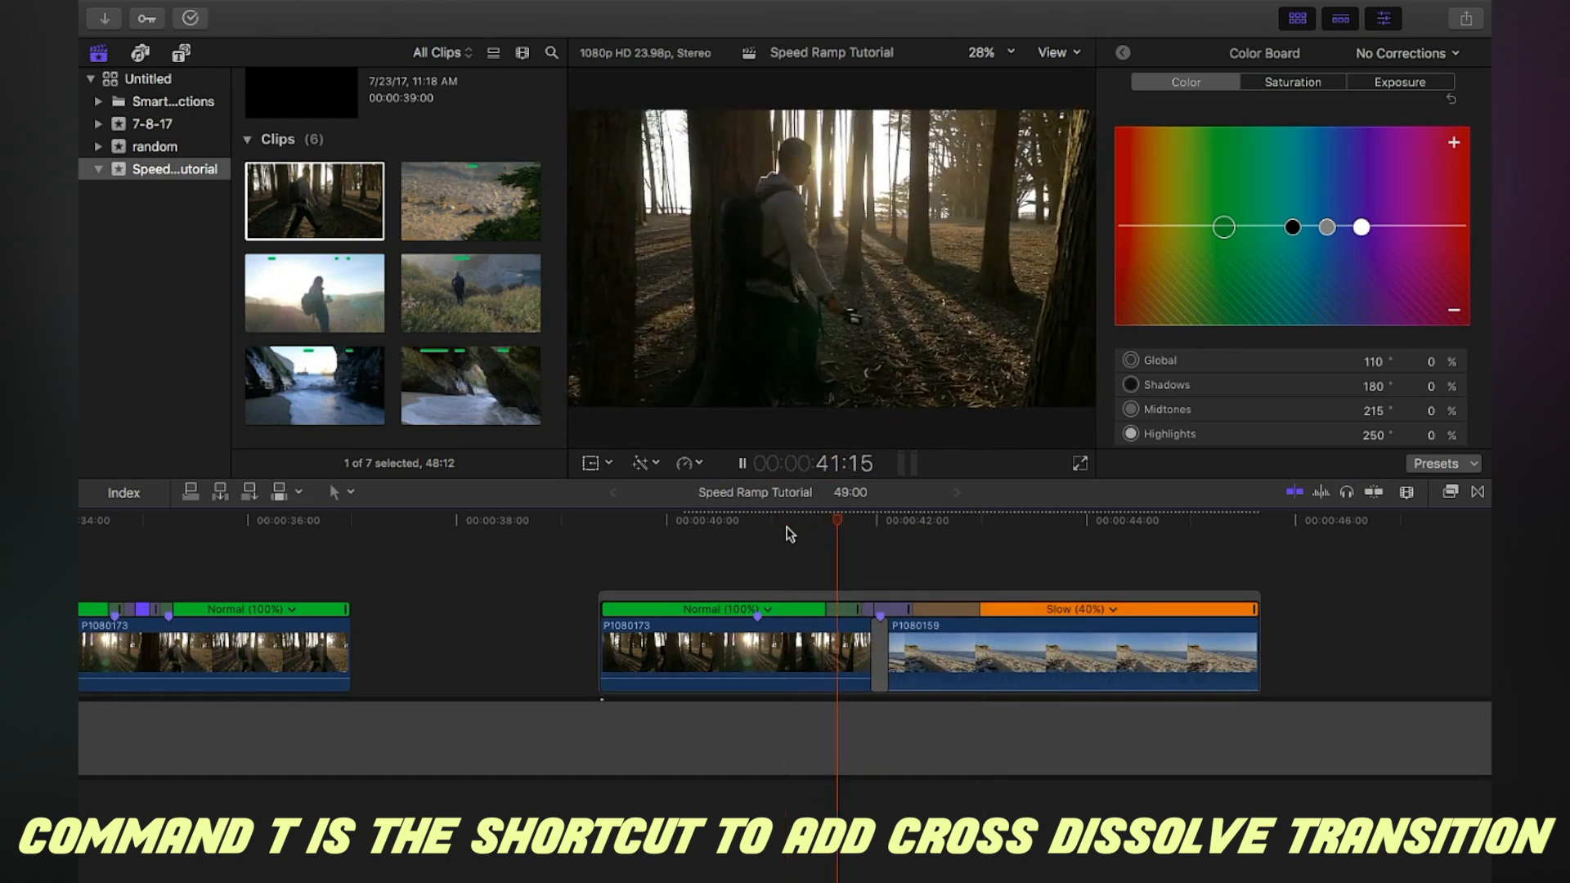
key("space")
key("super+equal")
key("super+equal")
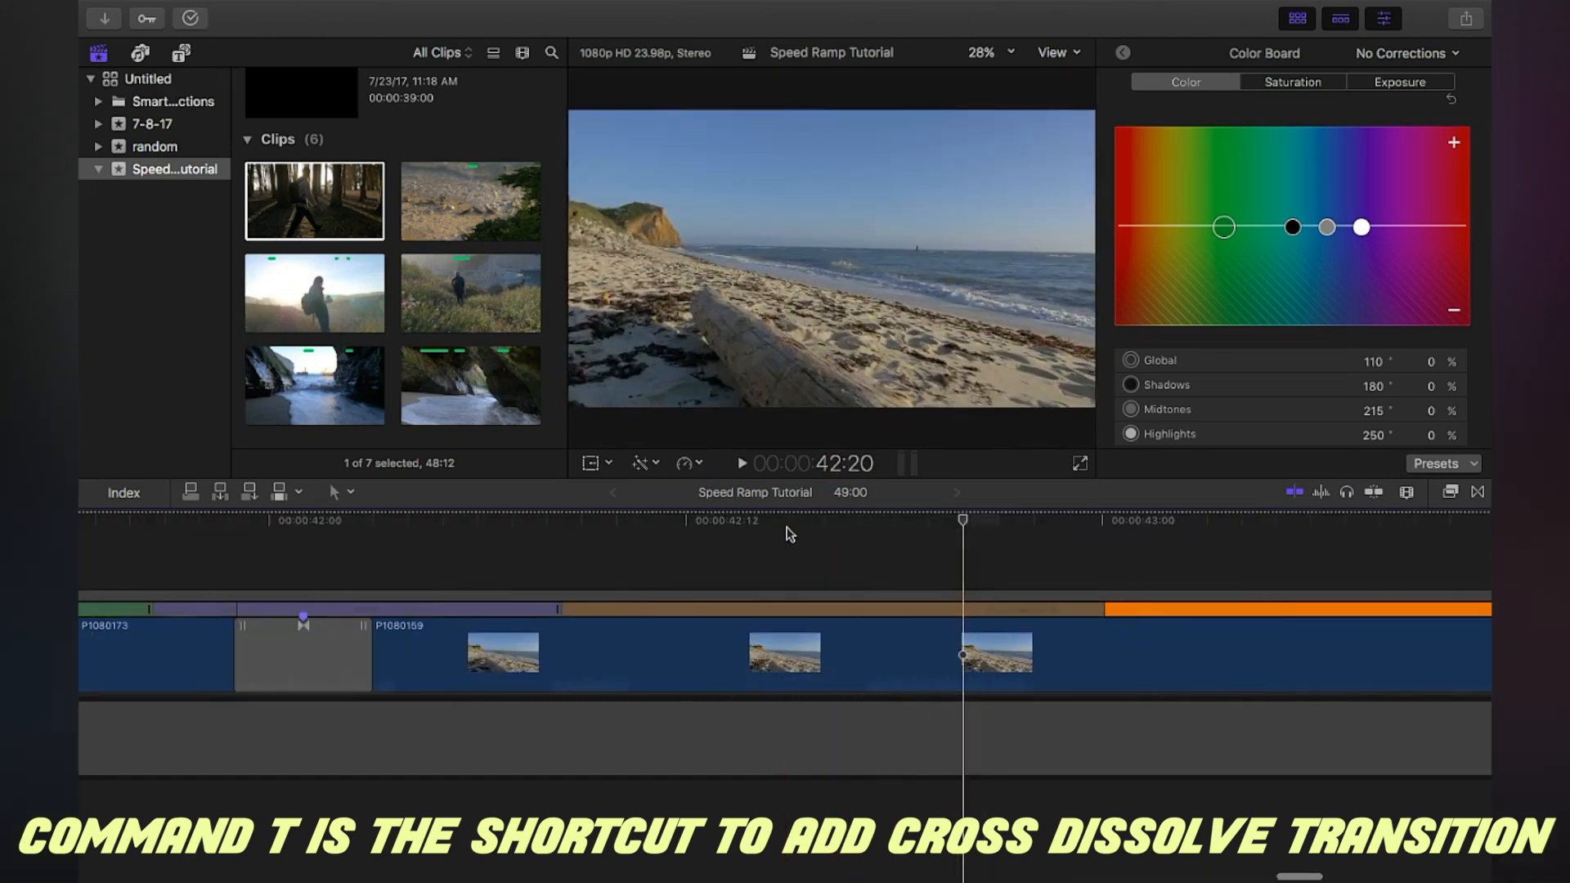
key("super+equal")
scroll(610, 658, "left", 3)
left_click_drag(682, 669, 688, 673)
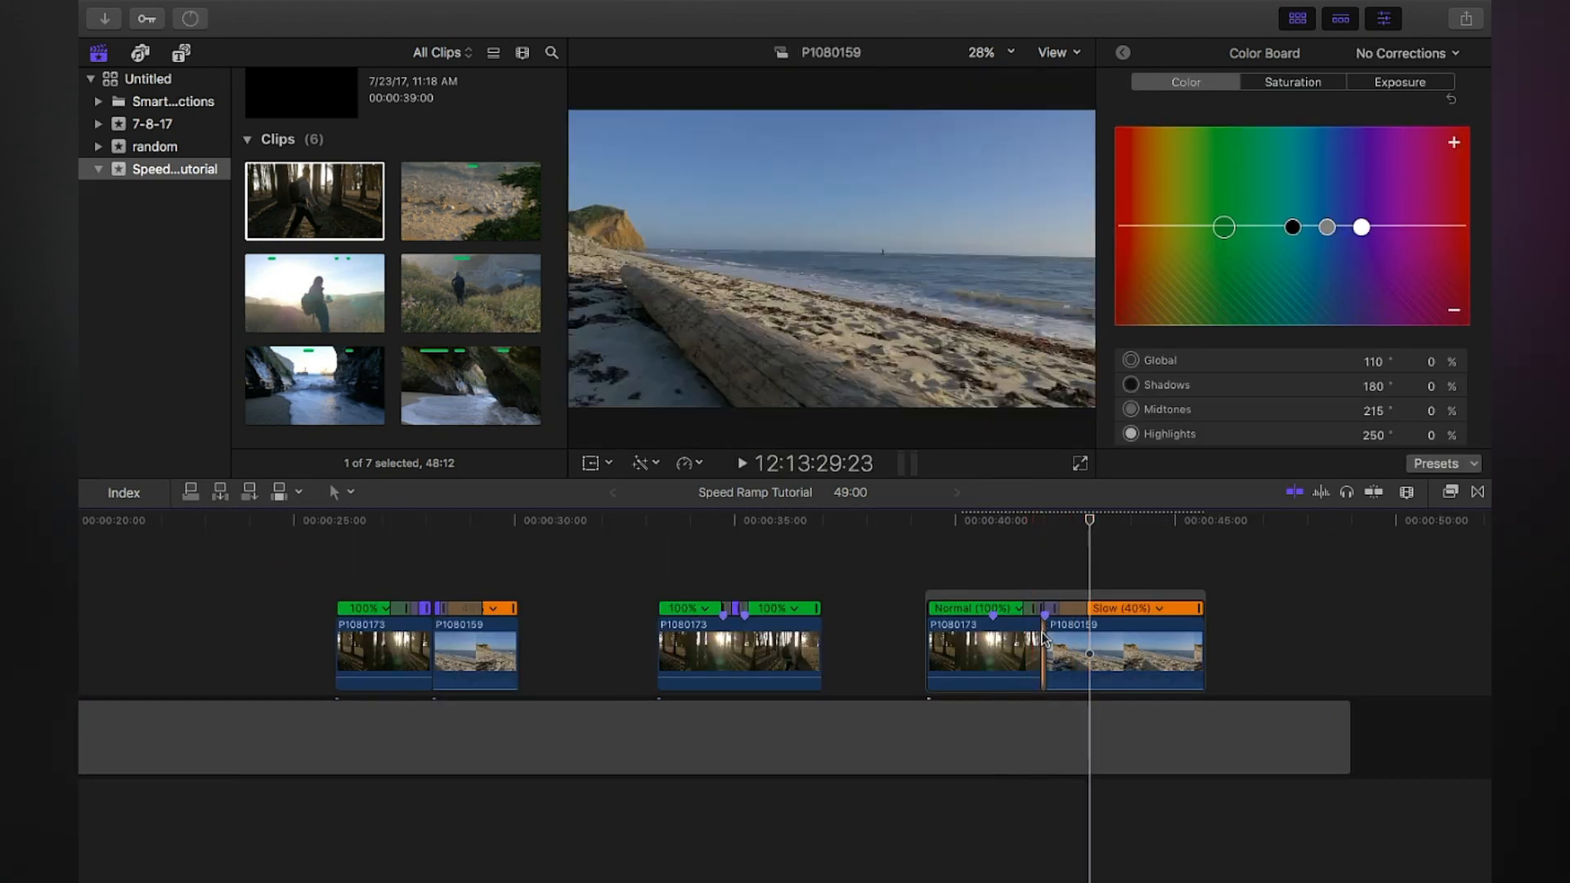
left_click(1042, 638)
left_click(1025, 570)
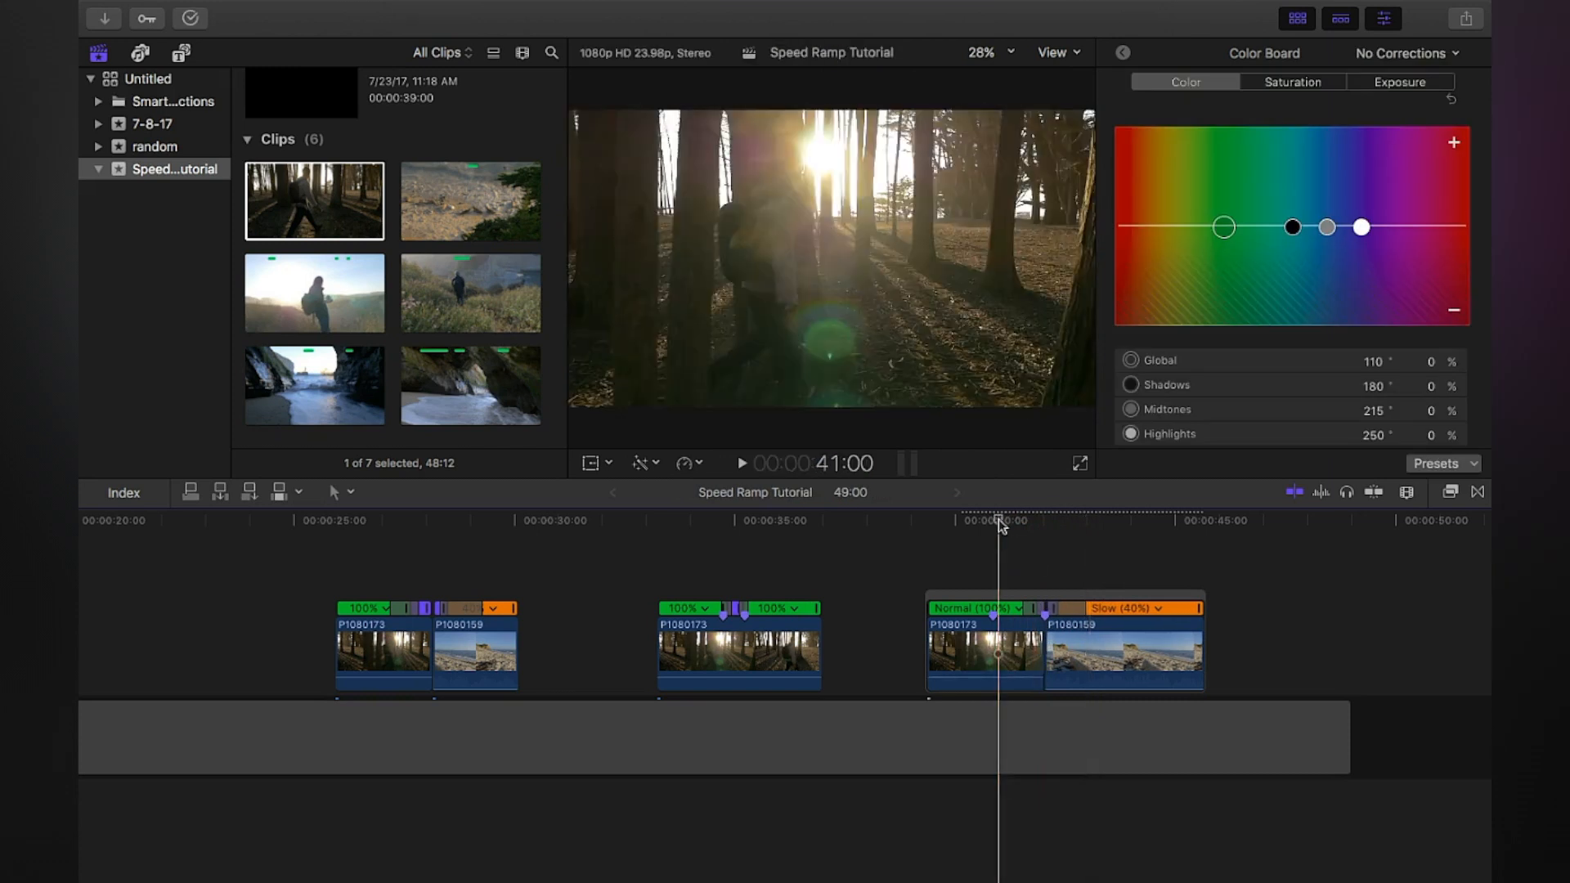
key("space")
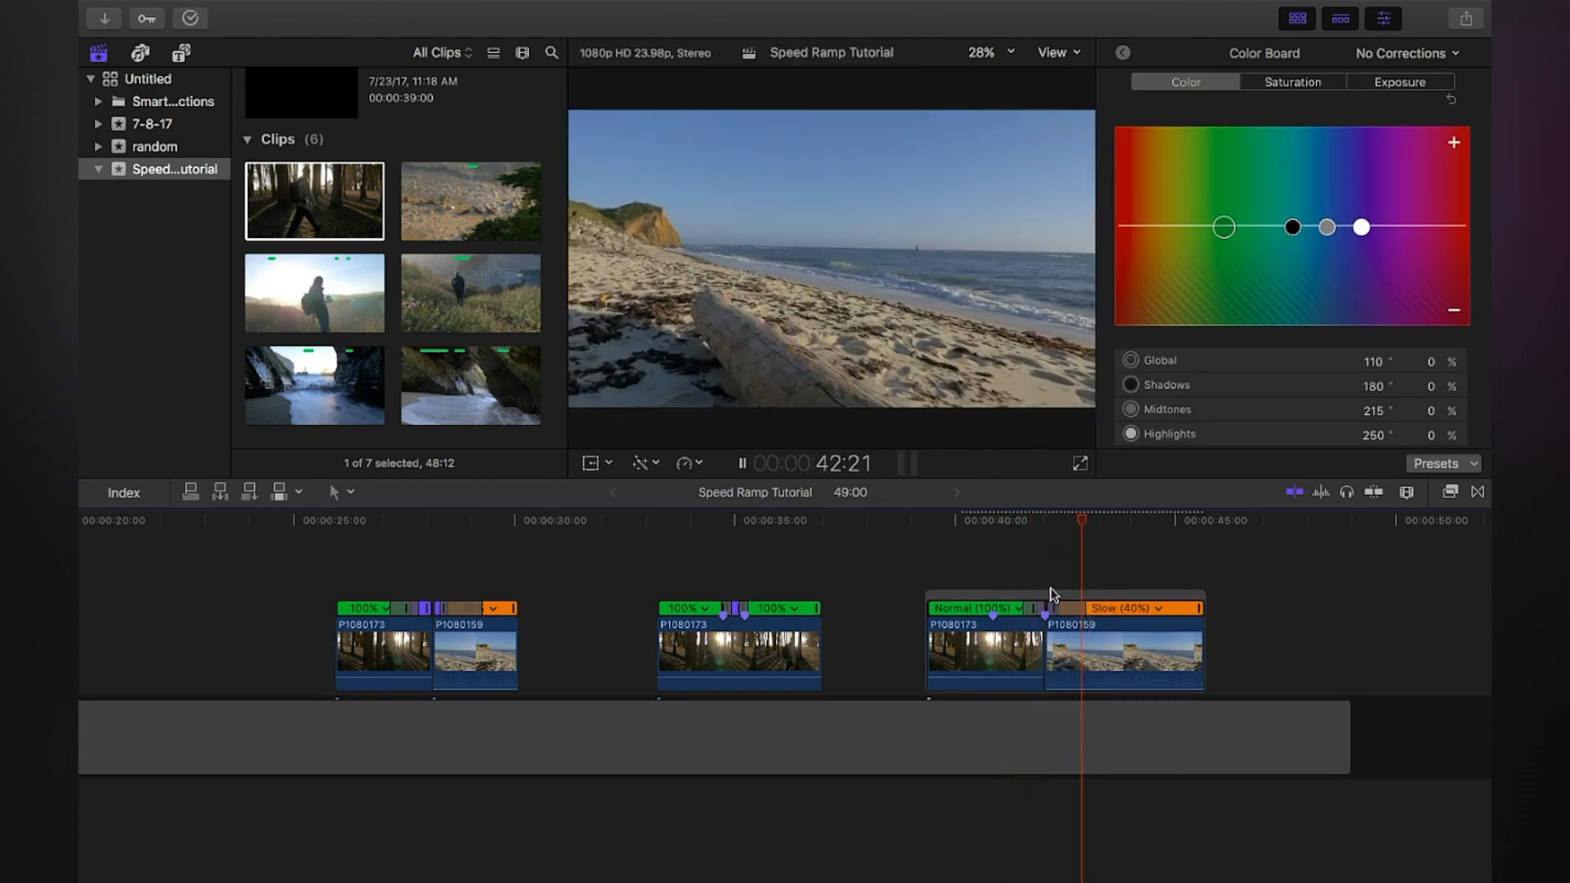